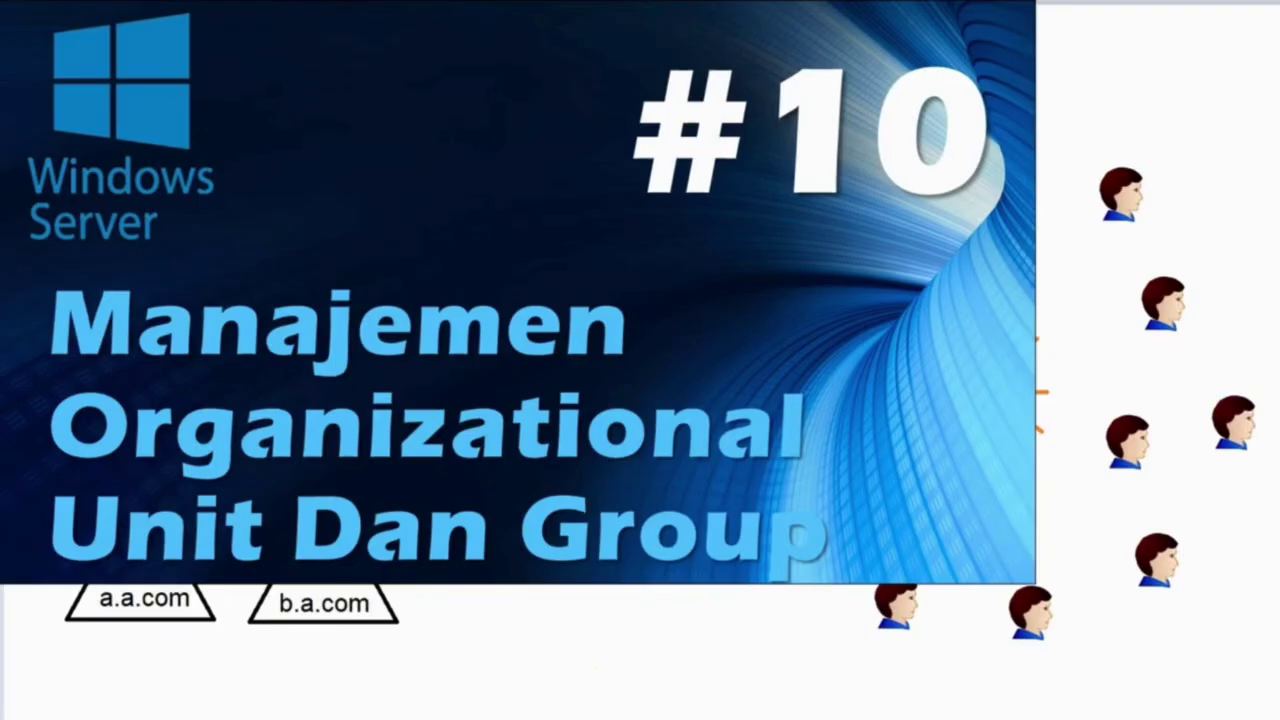
Switch to Active Directory Users and Computers in the Windows Server VM and examine the contents of the Sales organizational unit.
left_click(515, 668)
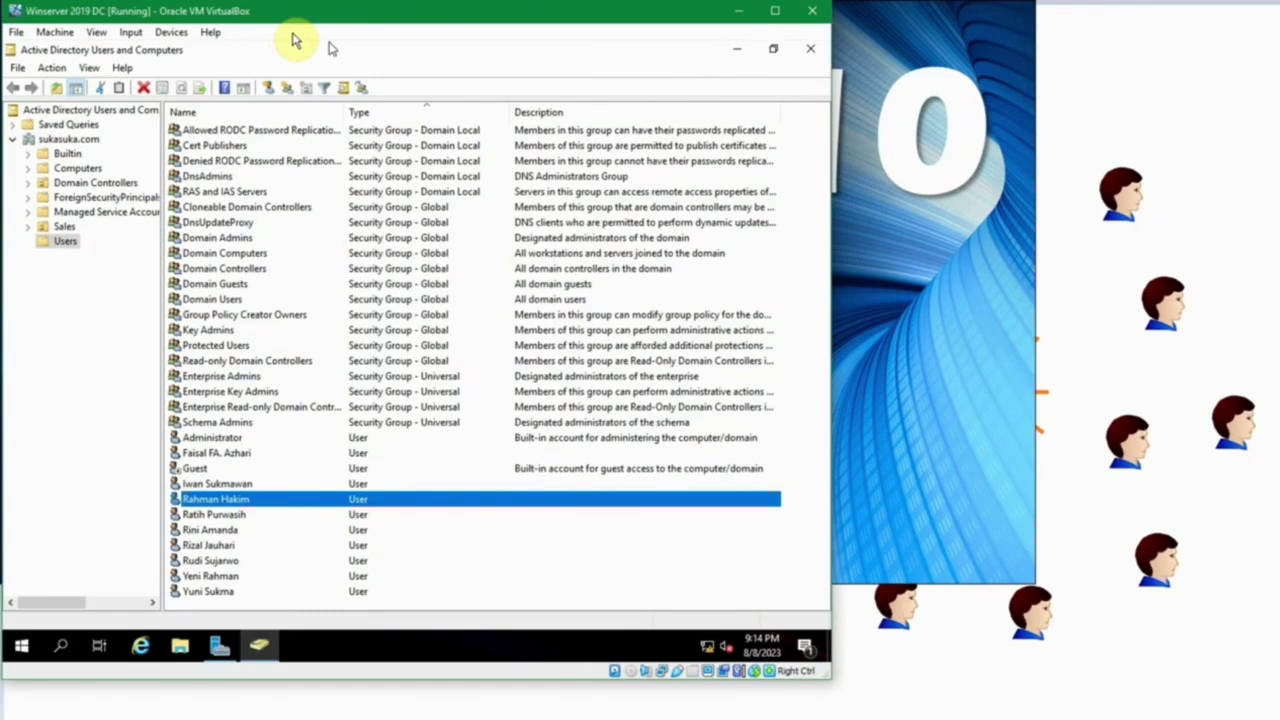
left_click(58, 228)
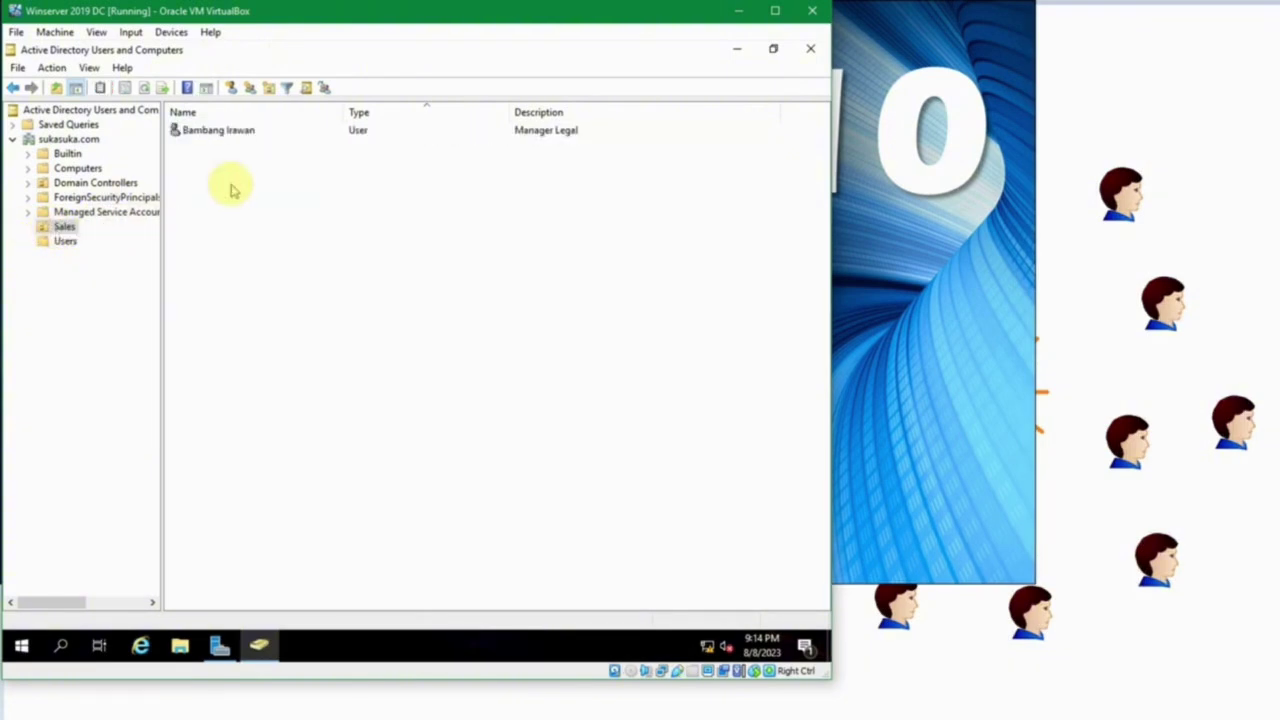
left_click(216, 131)
left_click(227, 163)
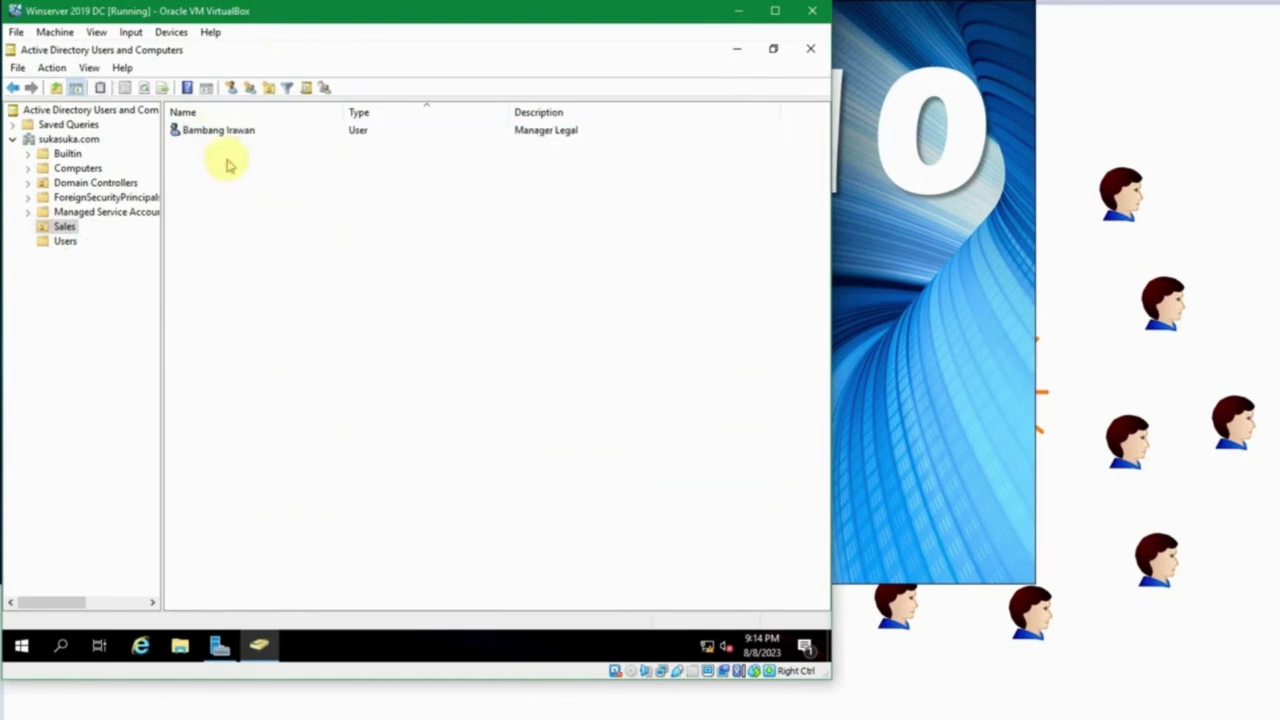
left_click(64, 228)
left_click(229, 215)
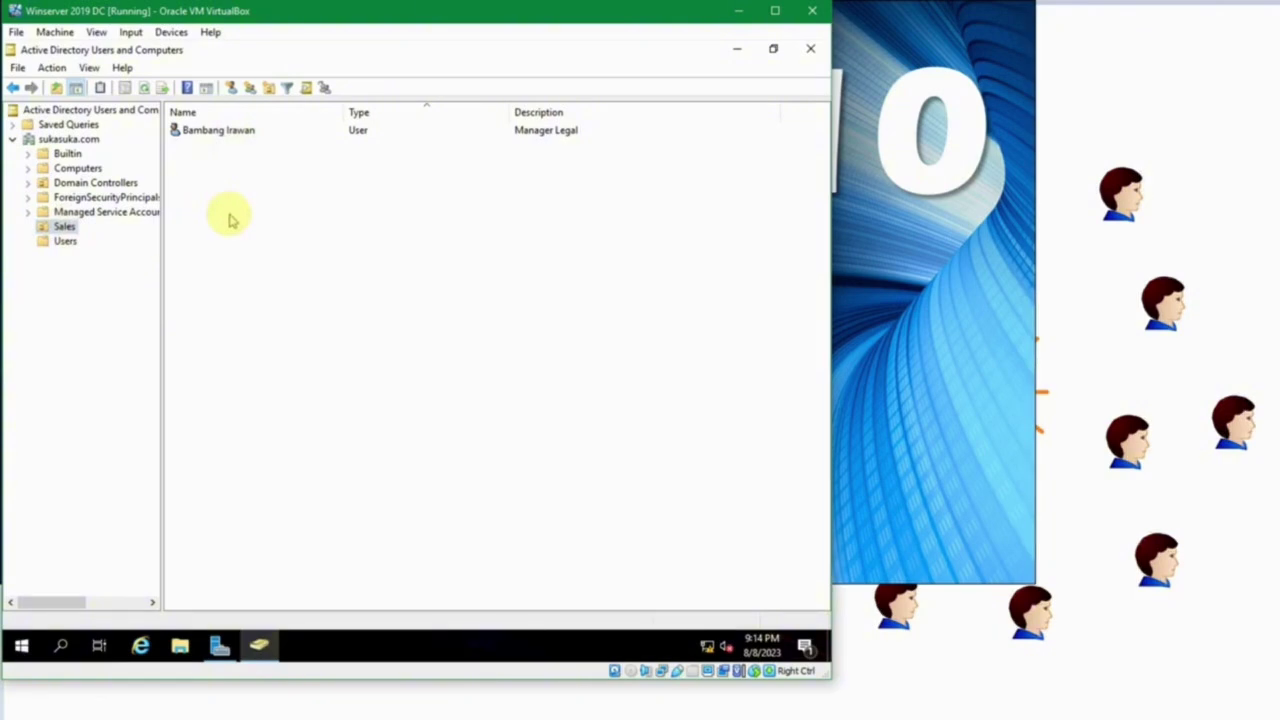
left_click(64, 227)
left_click(226, 241)
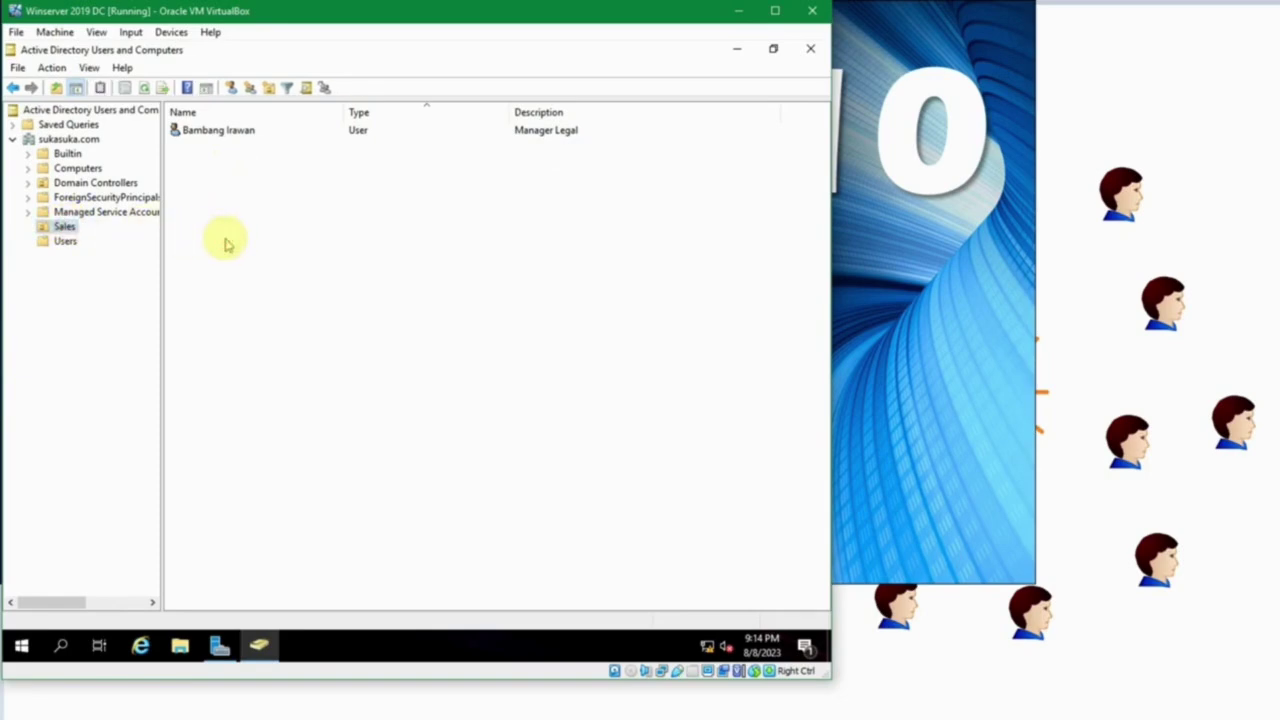
left_click(64, 227)
left_click(281, 228)
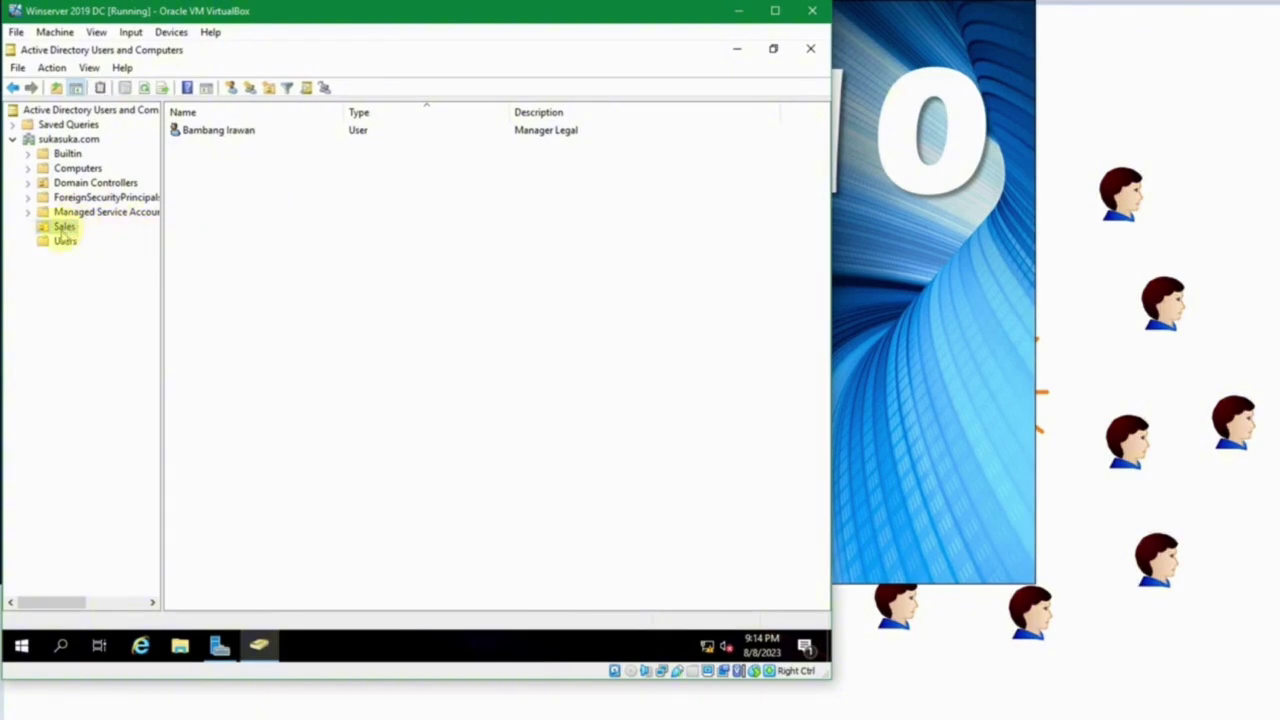
Create a new organizational unit named Frontliner inside Sales, keeping accidental deletion protection enabled.
left_click(64, 227)
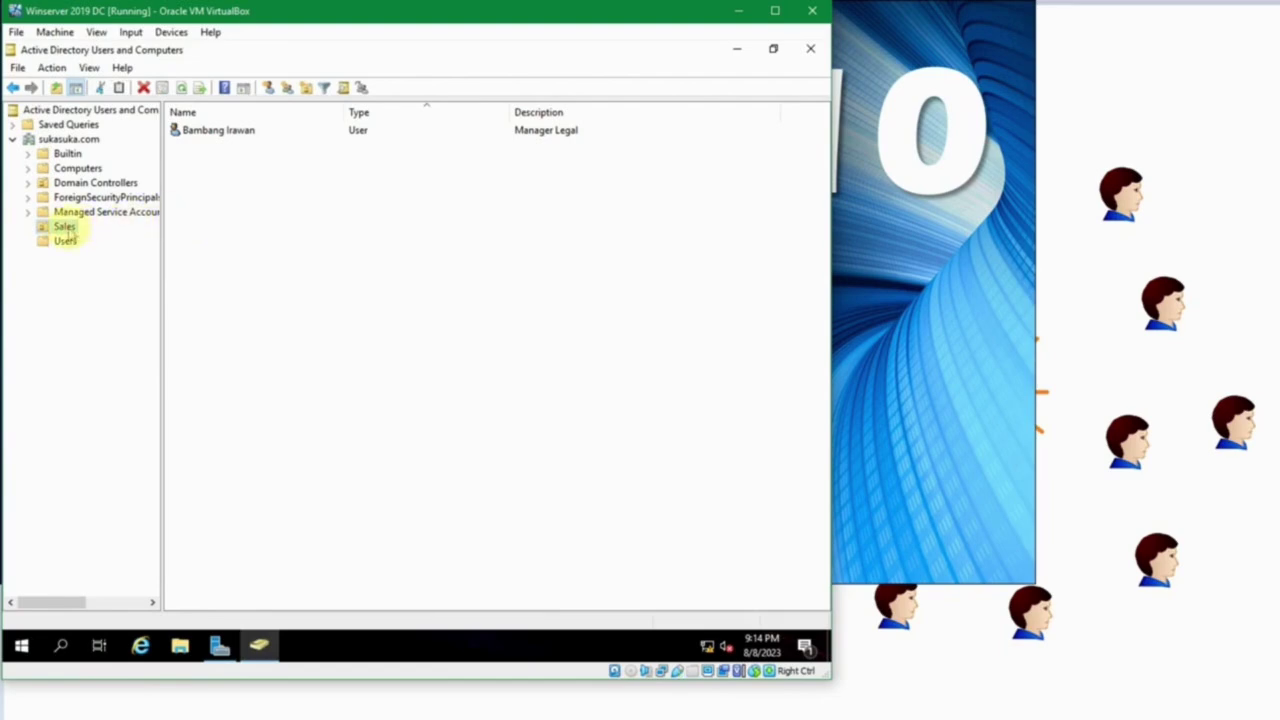
right_click(66, 228)
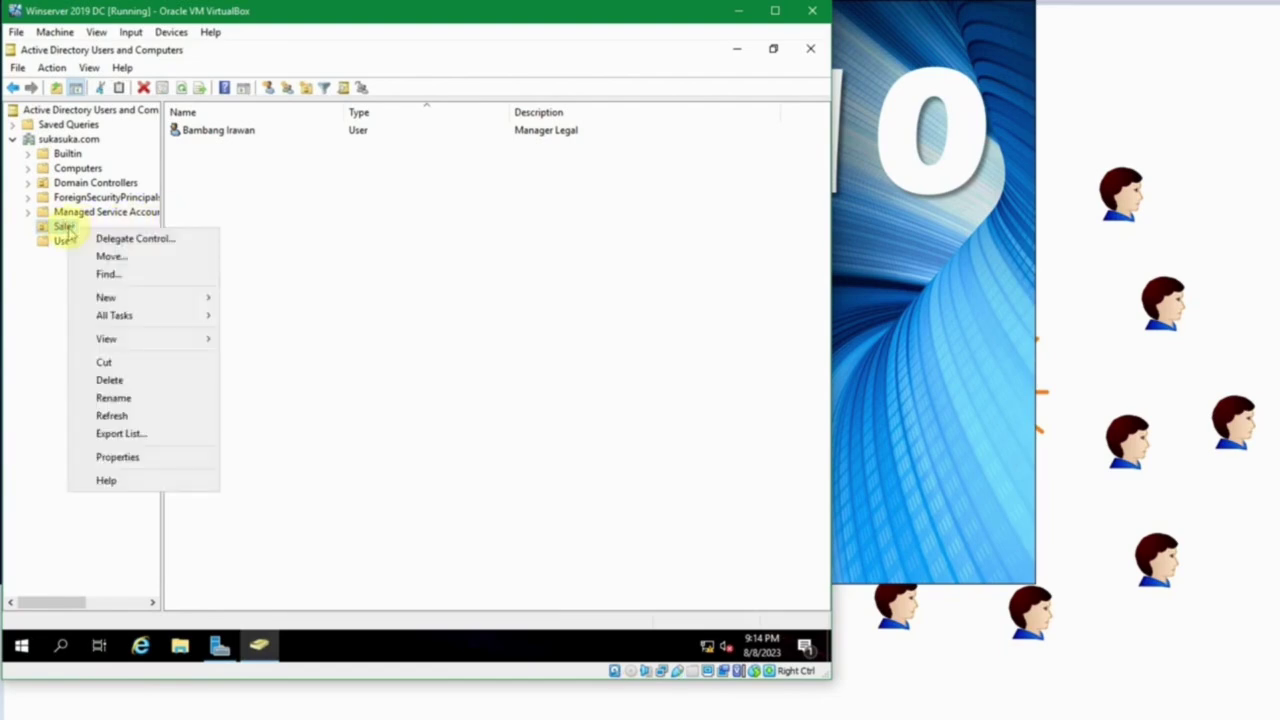
mouse_move(135, 298)
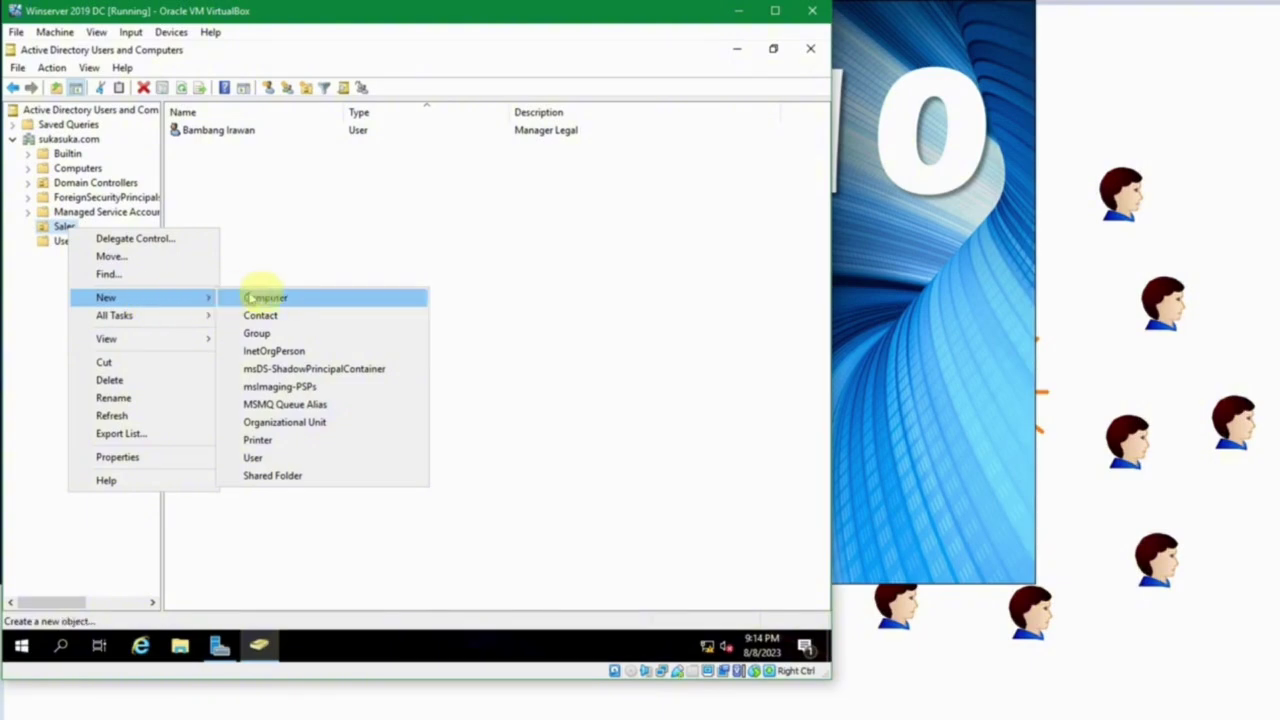
left_click(306, 421)
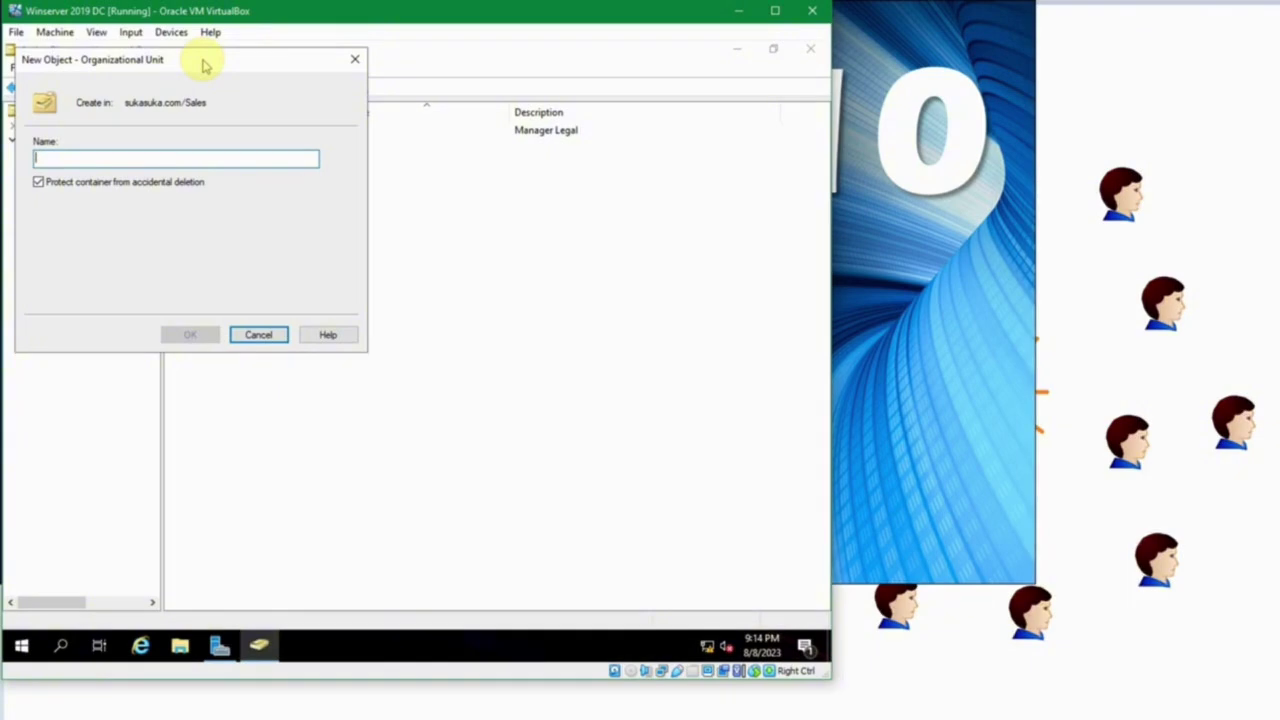
type("0")
key("BackSpace")
type("Frontliner")
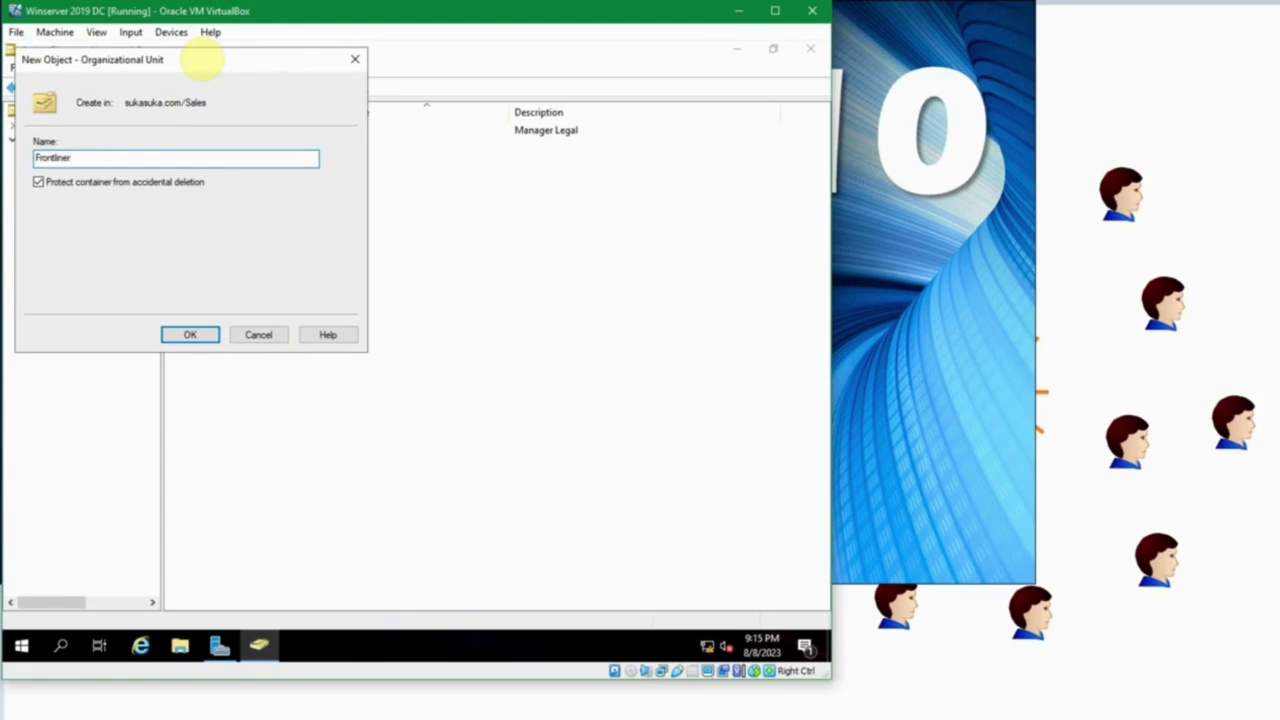
left_click(178, 332)
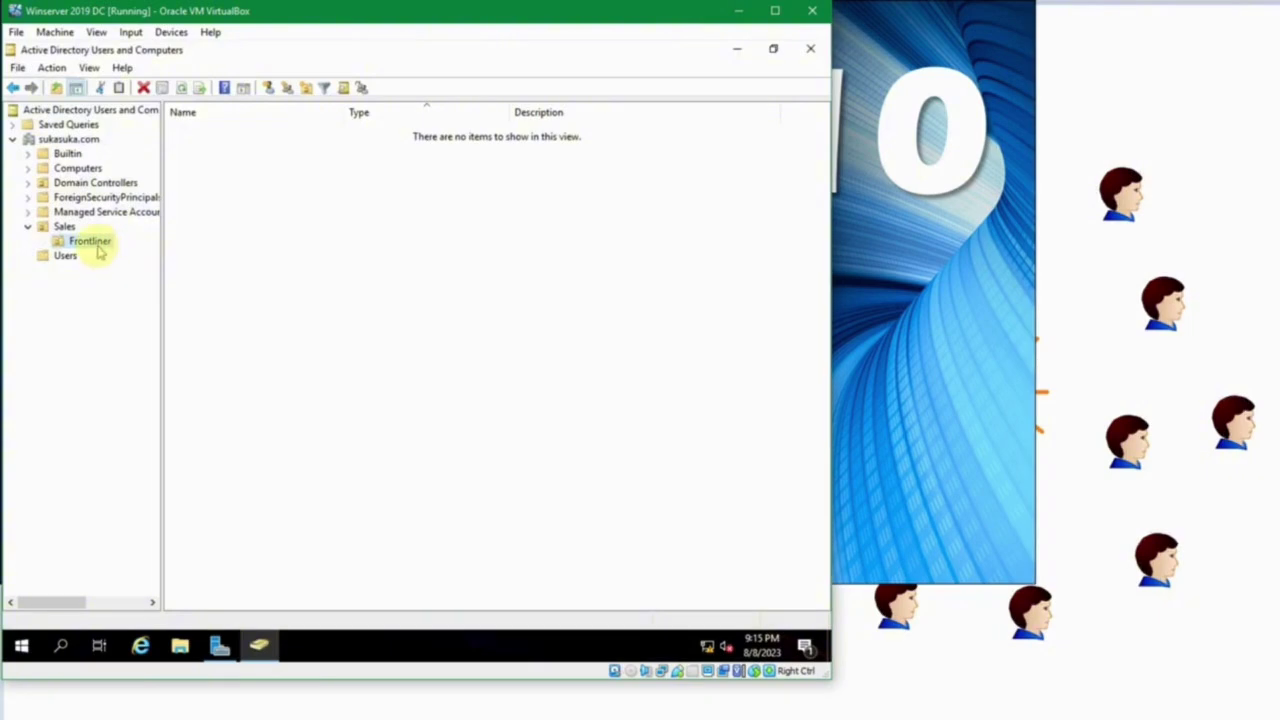
Create a second organizational unit named Transaction inside Sales, keeping accidental deletion protection enabled.
left_click(64, 228)
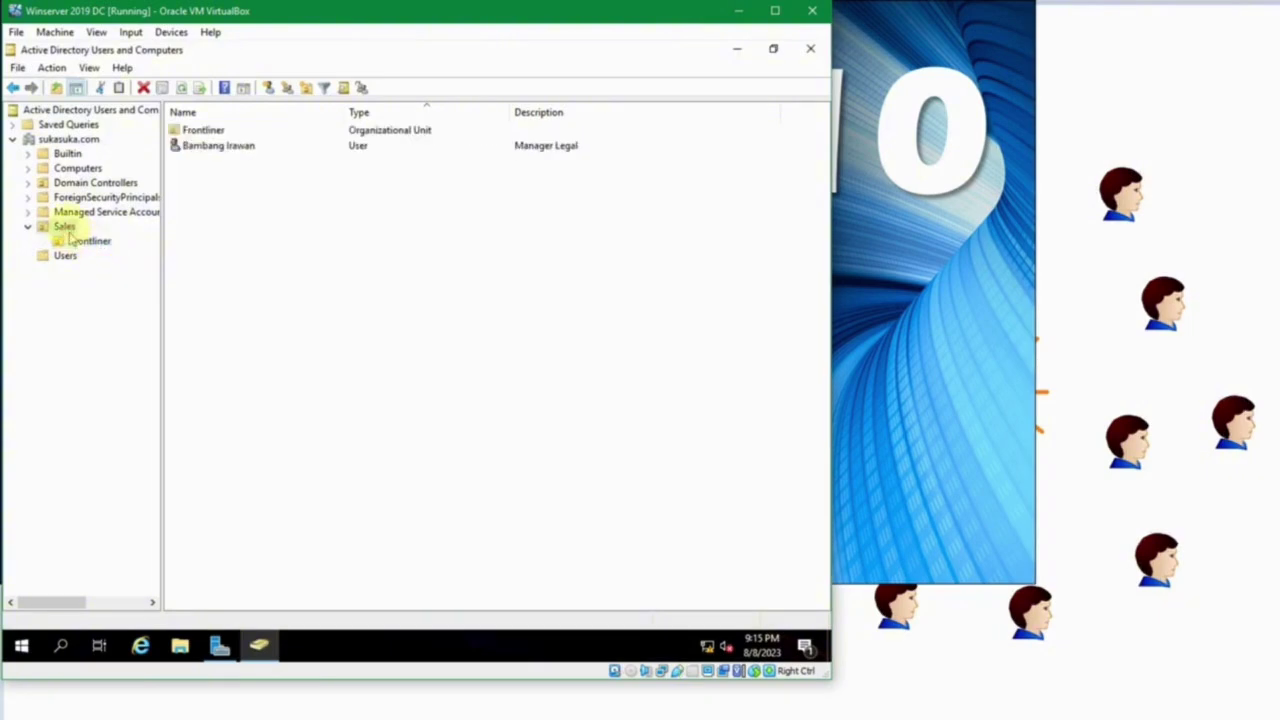
right_click(70, 230)
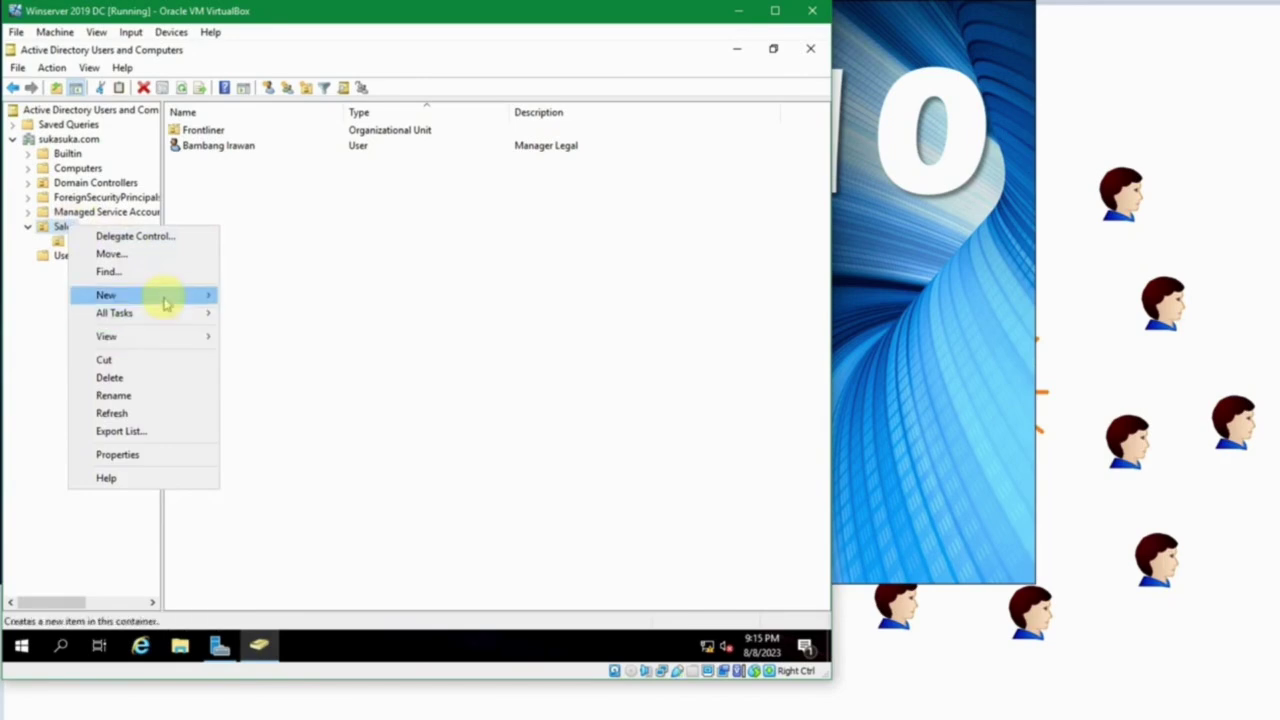
mouse_move(166, 295)
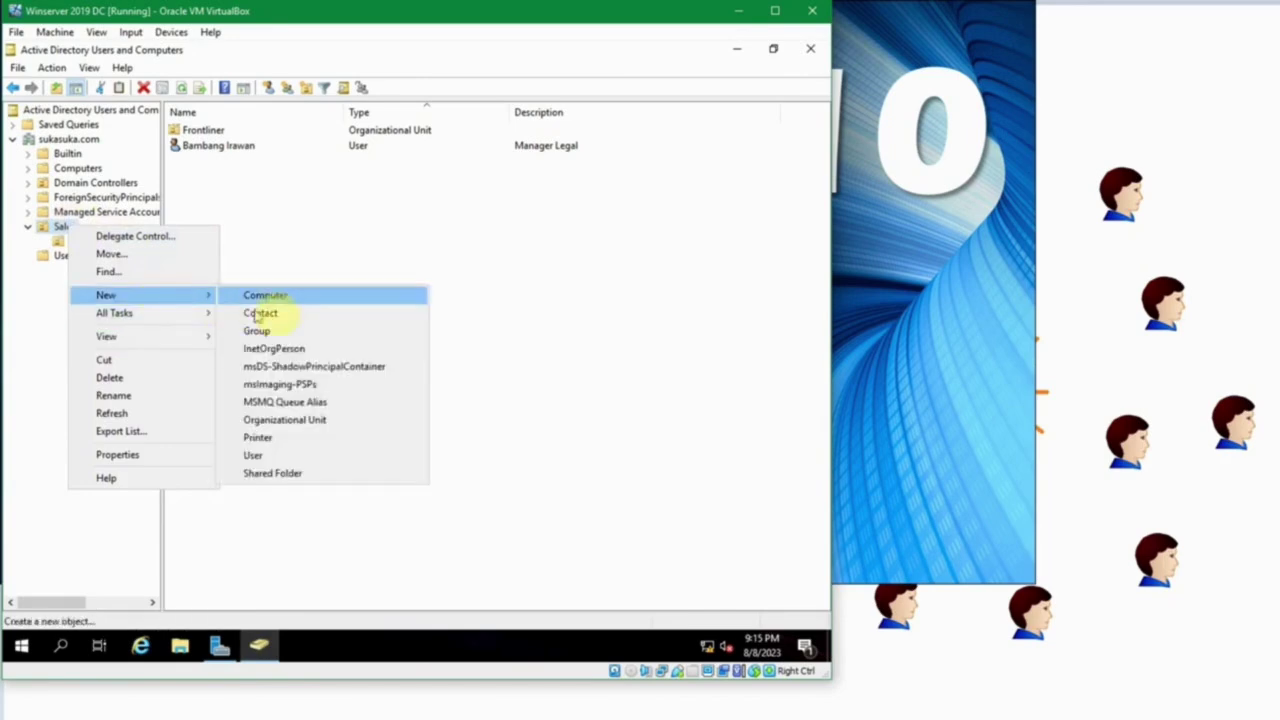
left_click(310, 420)
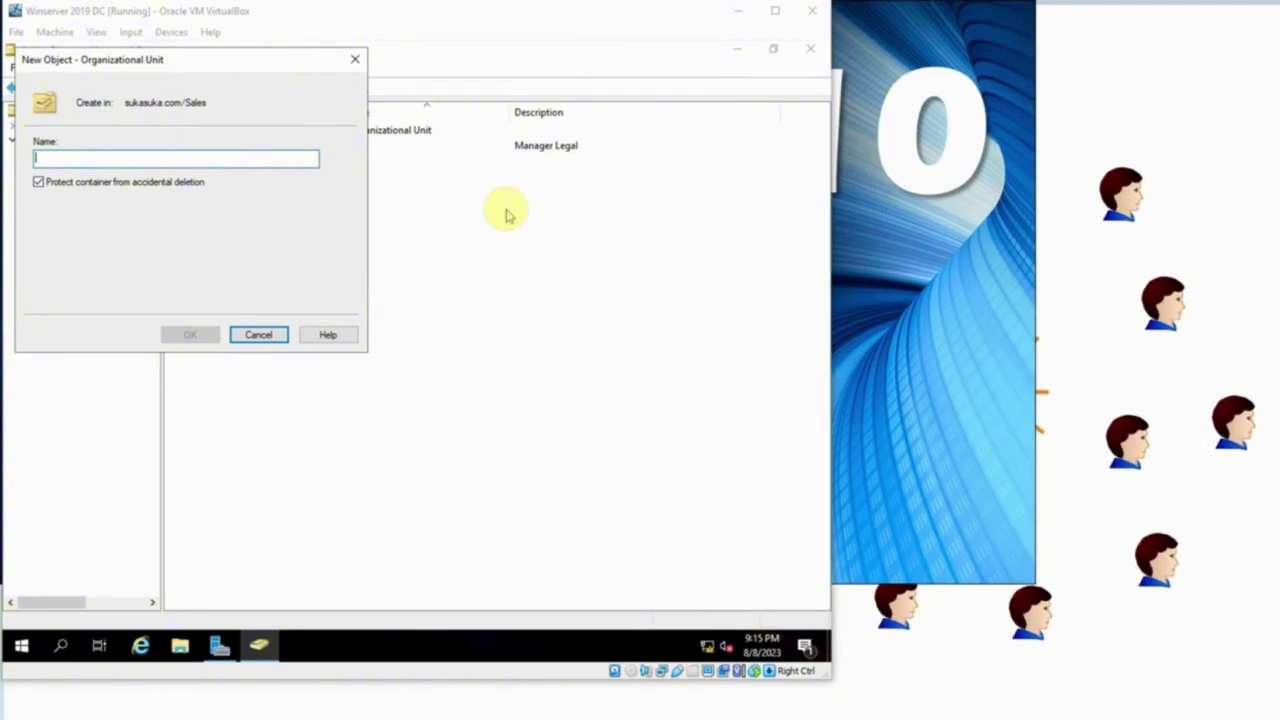
left_click(290, 160)
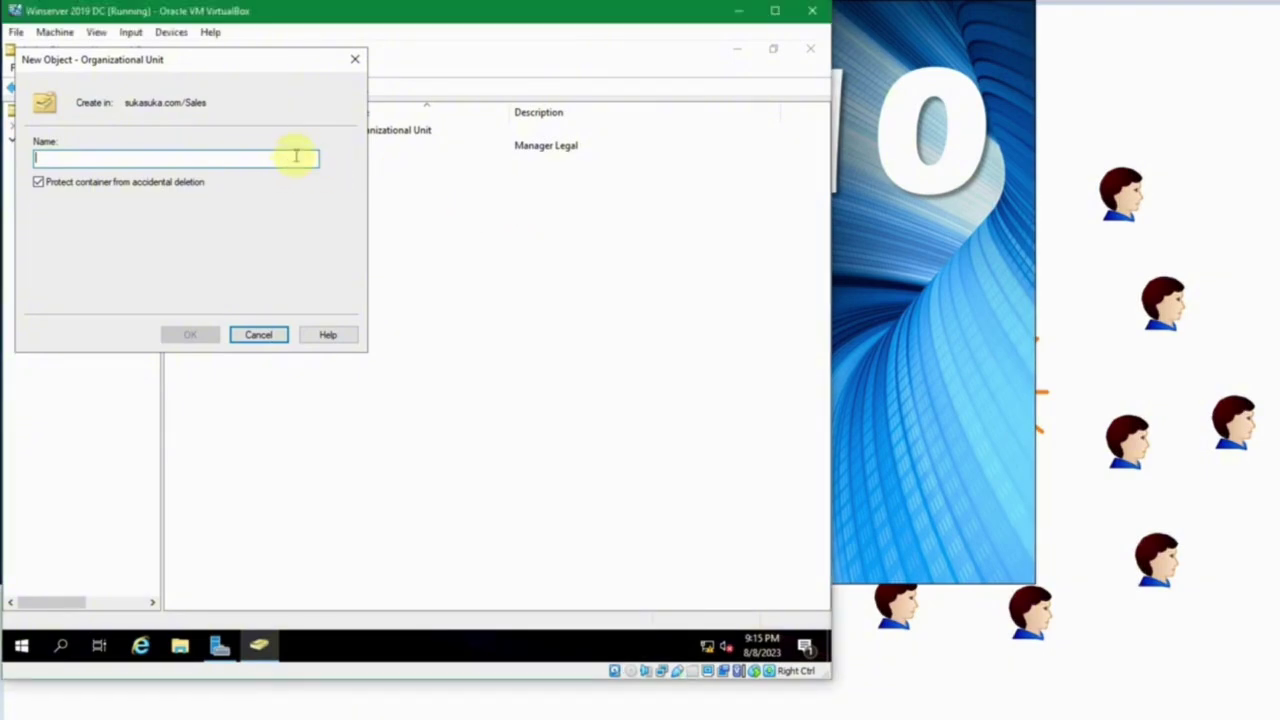
type("Transaction")
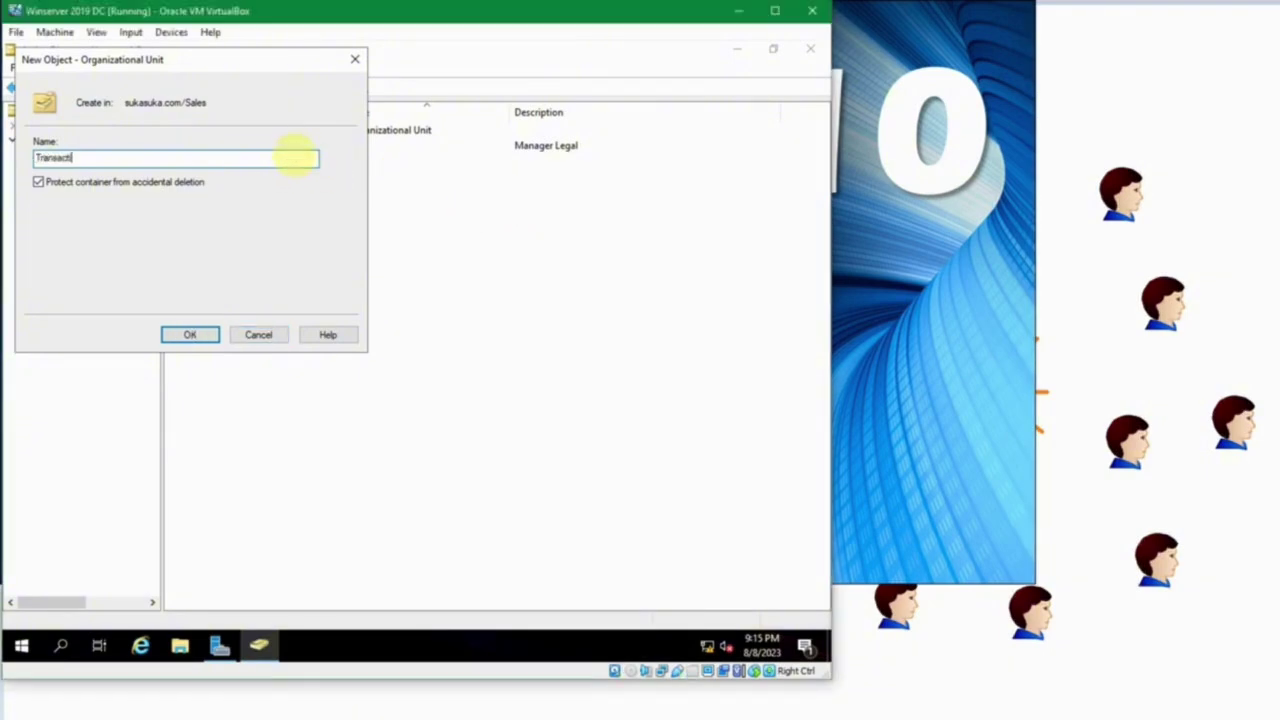
left_click(182, 342)
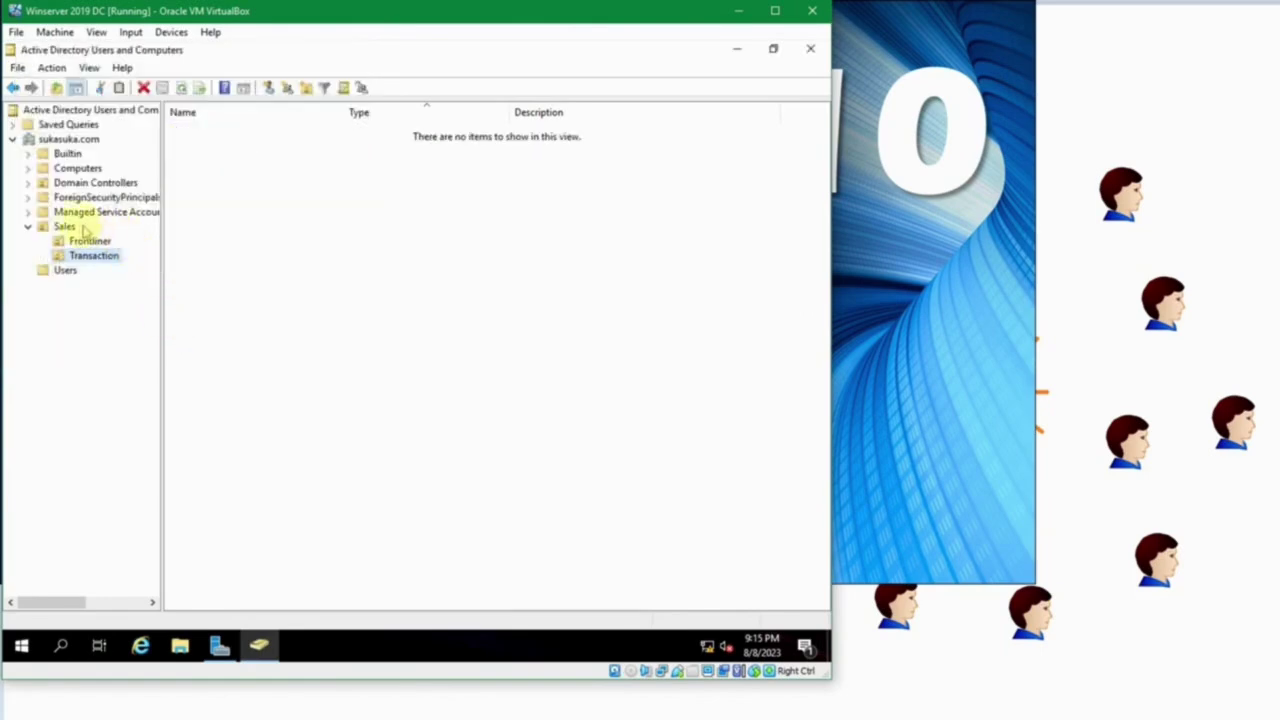
Review the contents of Sales and its Frontliner unit, and open the Users container of sukasuka.com.
left_click(66, 227)
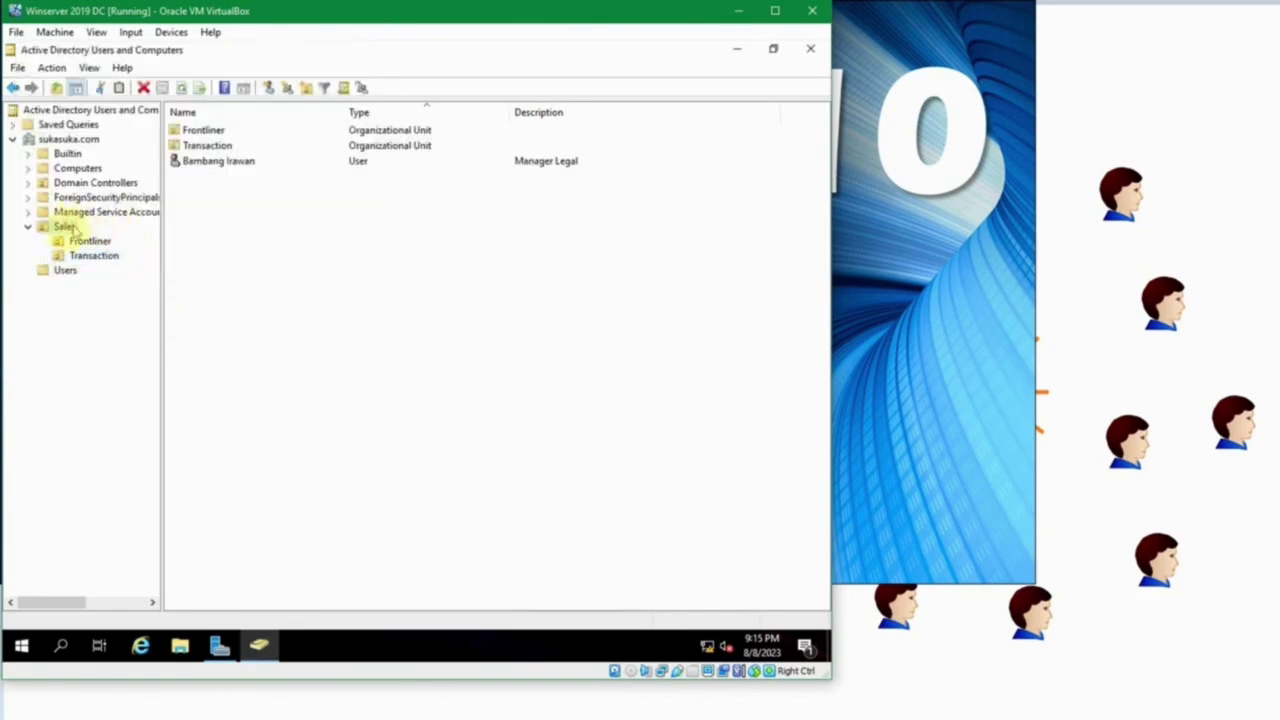
left_click(86, 243)
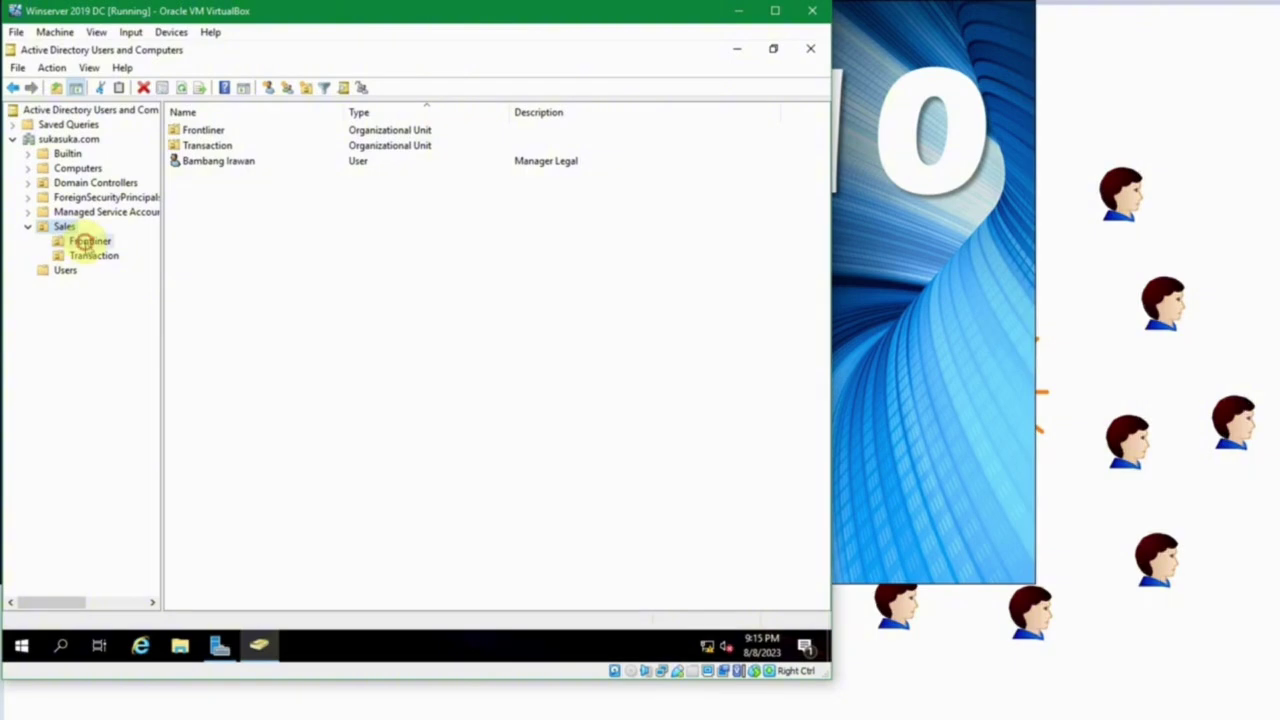
right_click(202, 214)
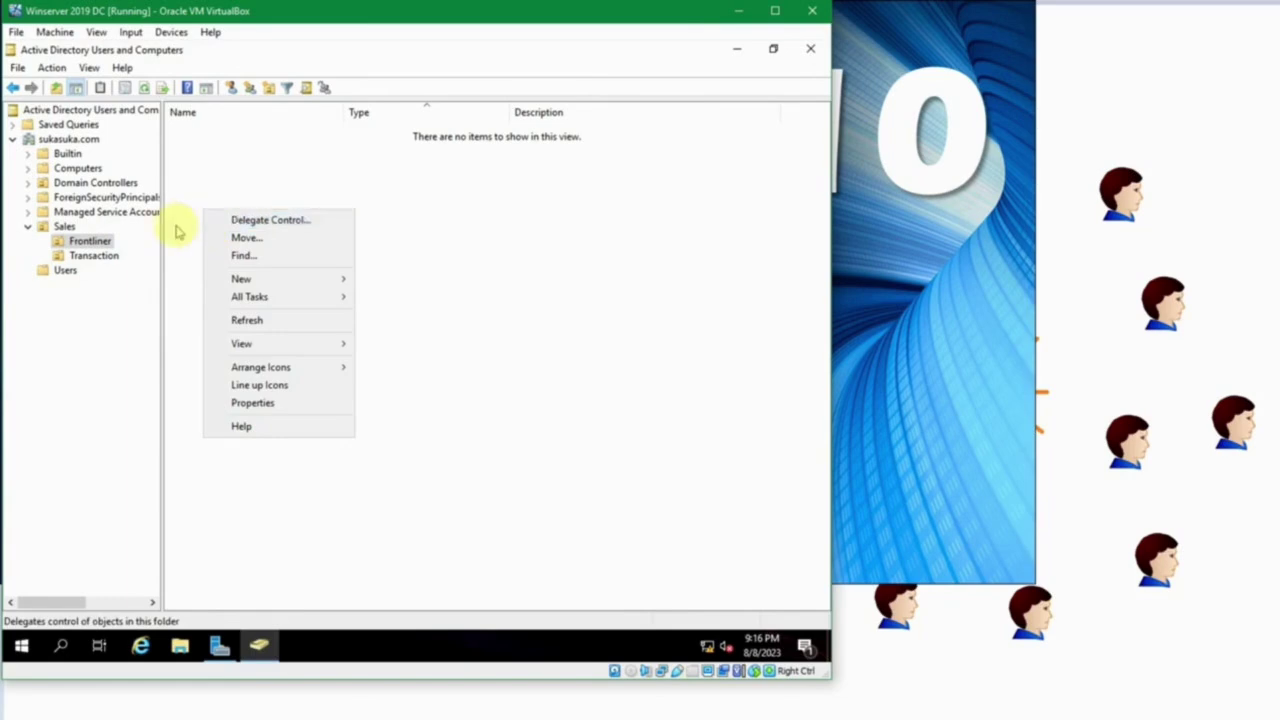
left_click(171, 229)
left_click(64, 270)
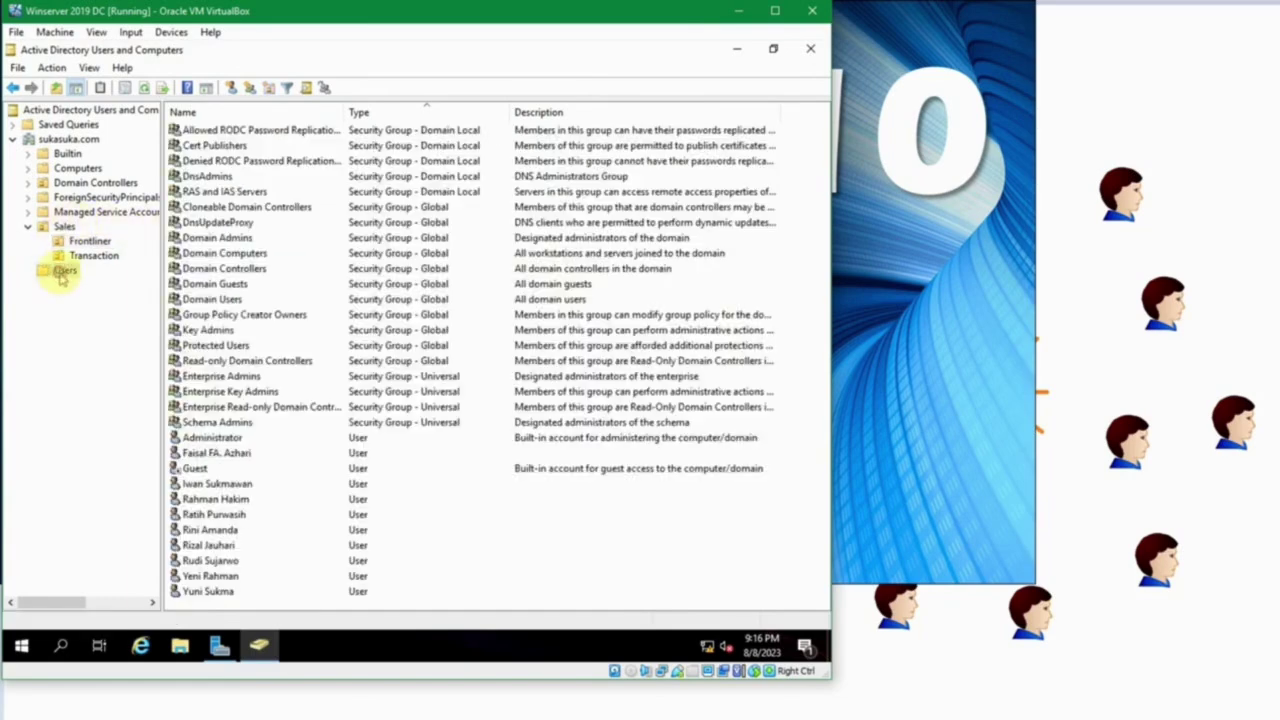
right_click(236, 484)
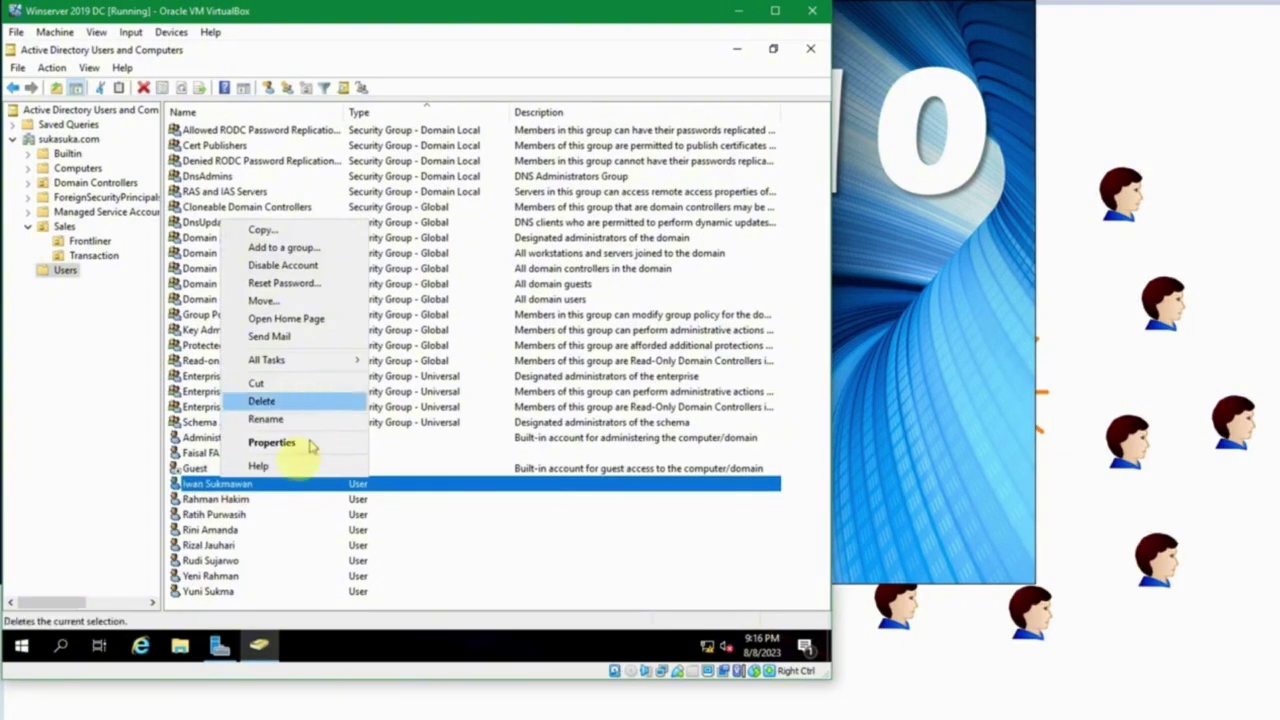
left_click(298, 443)
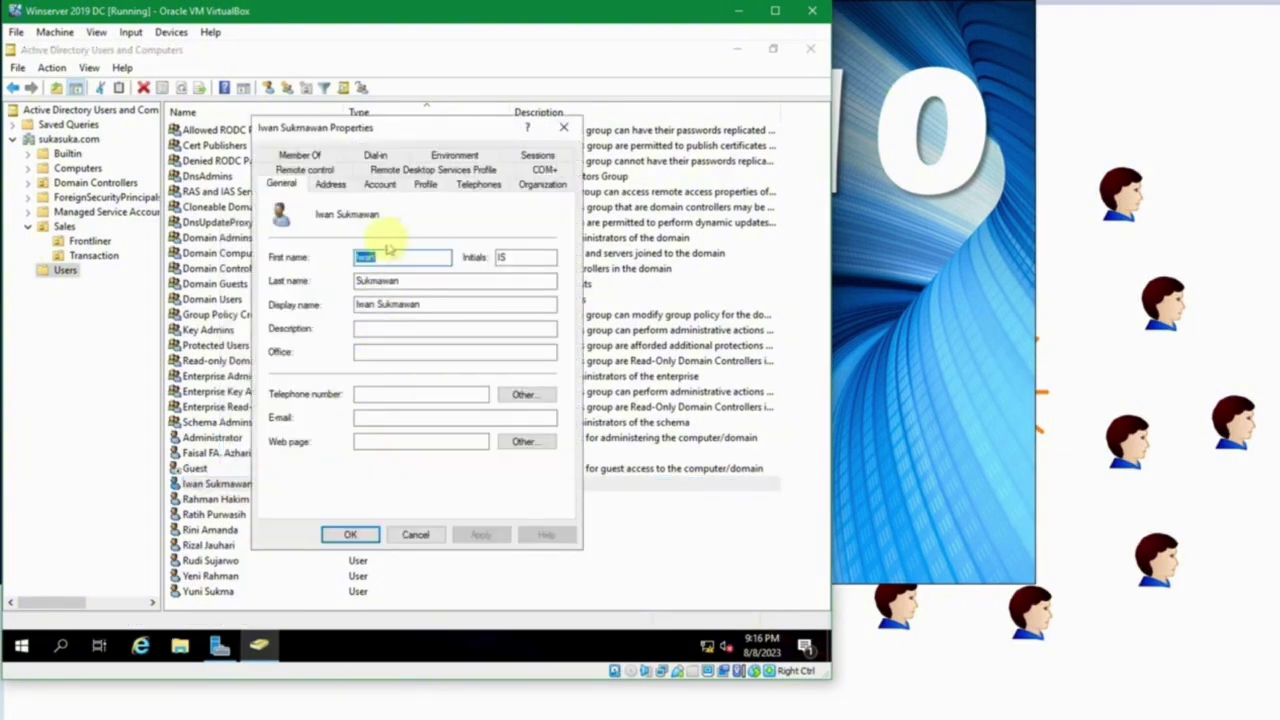
left_click(420, 532)
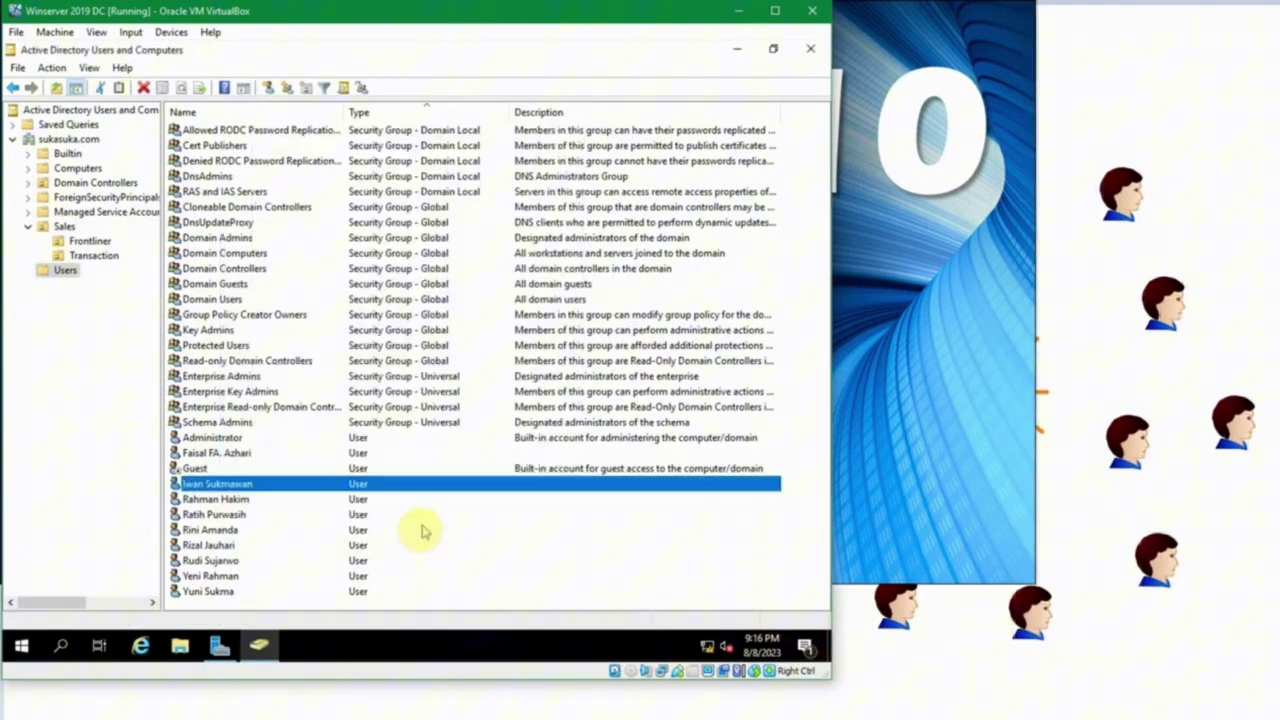
Move the user account listed directly below Guest from Users into the Frontliner unit under Sales.
right_click(292, 490)
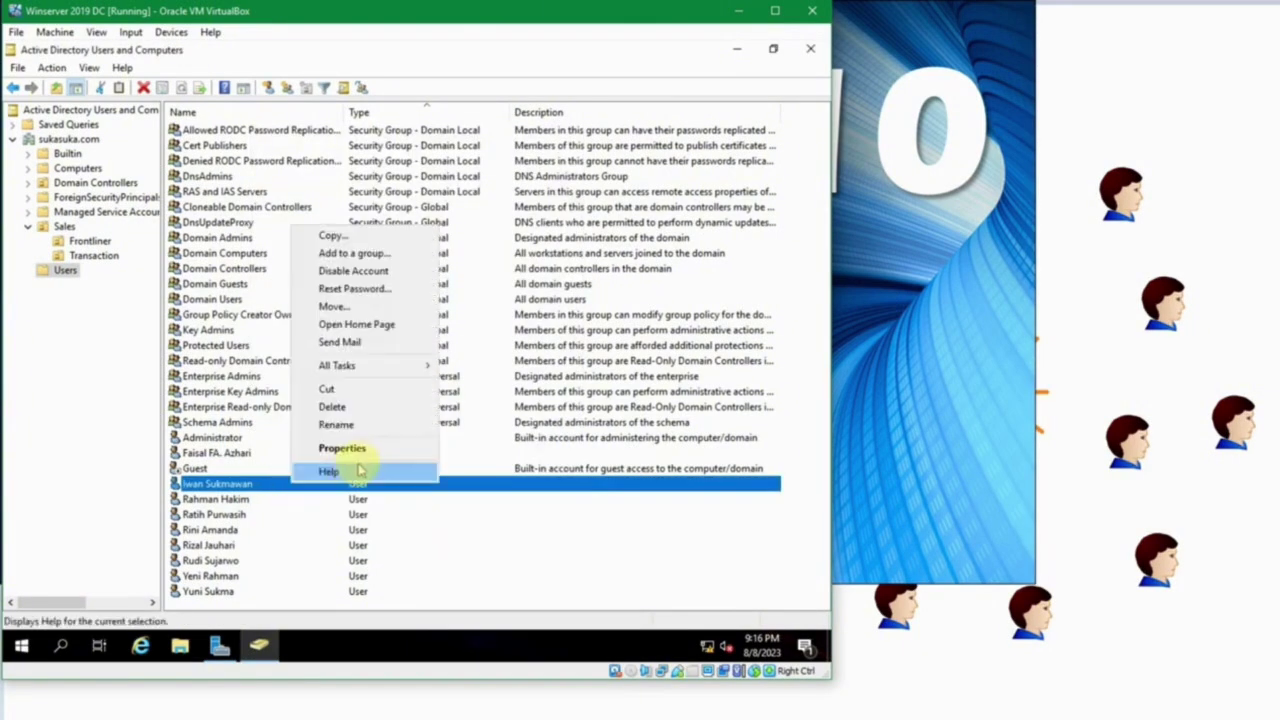
left_click(386, 310)
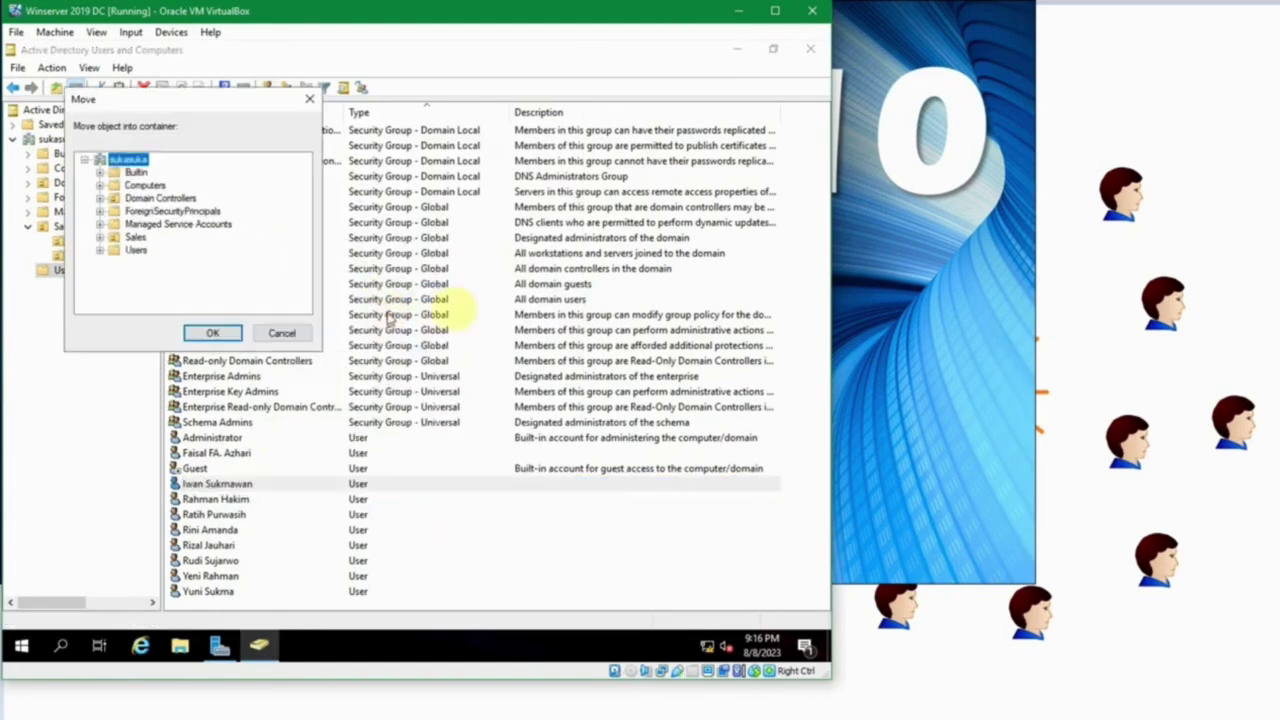
left_click(99, 237)
left_click(157, 250)
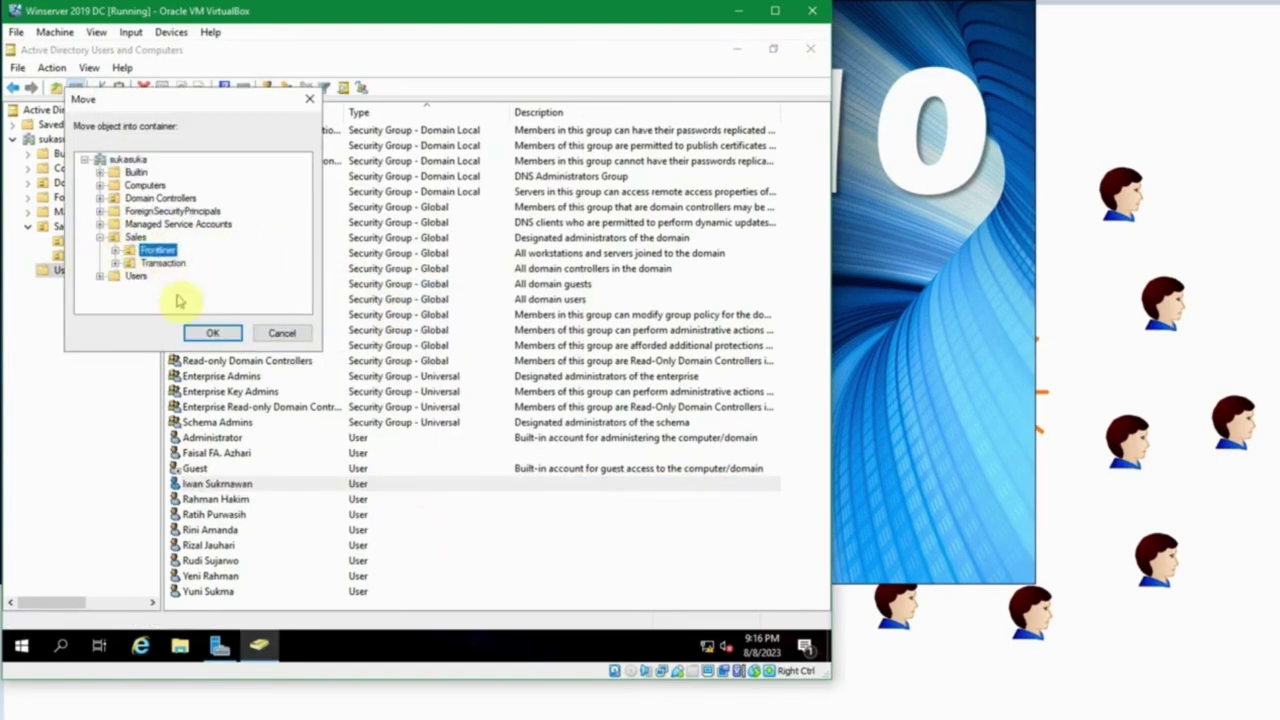
left_click(205, 332)
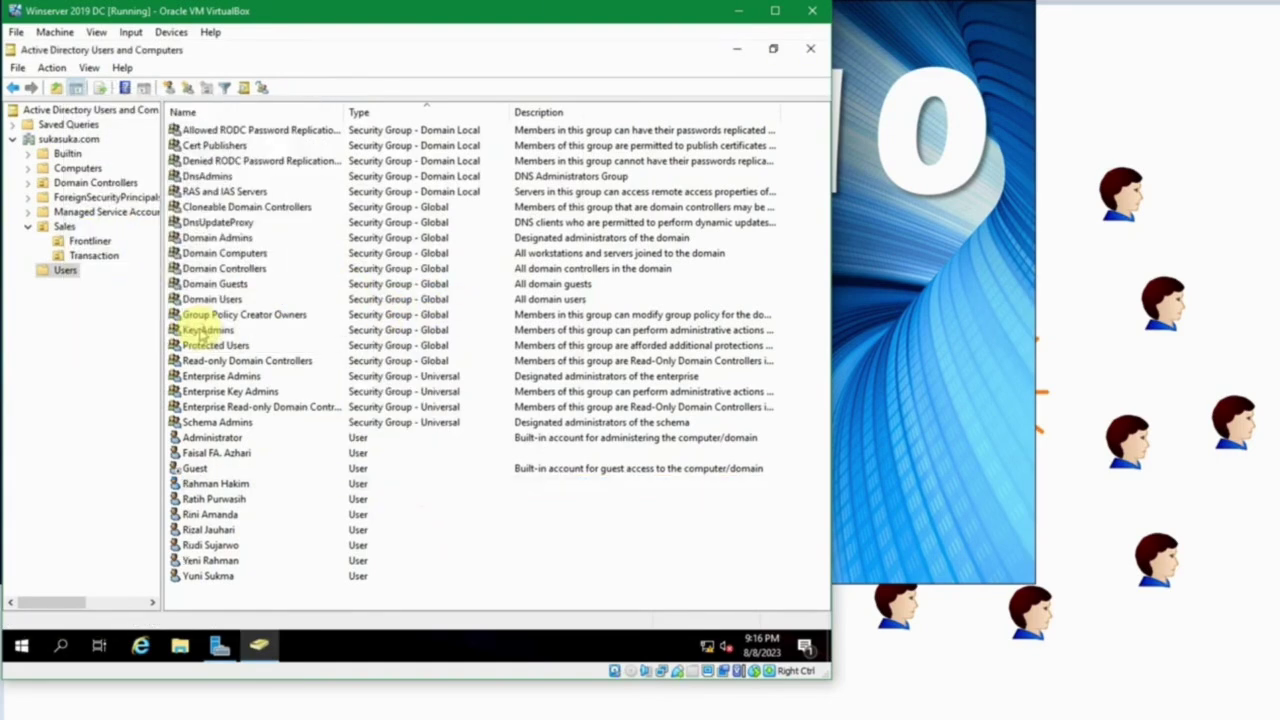
Move the user account two rows below Guest from Users into the Transaction unit under Sales, and open the Frontliner unit to check its members.
left_click(224, 500)
right_click(224, 499)
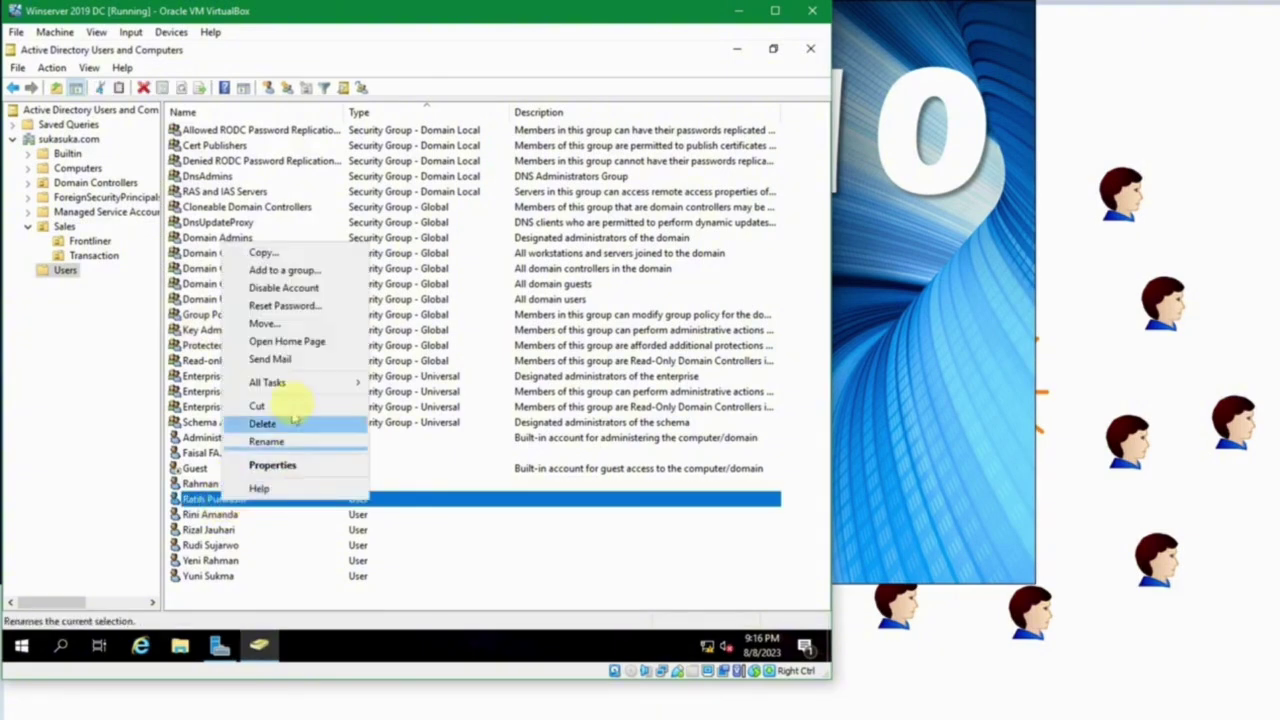
left_click(300, 325)
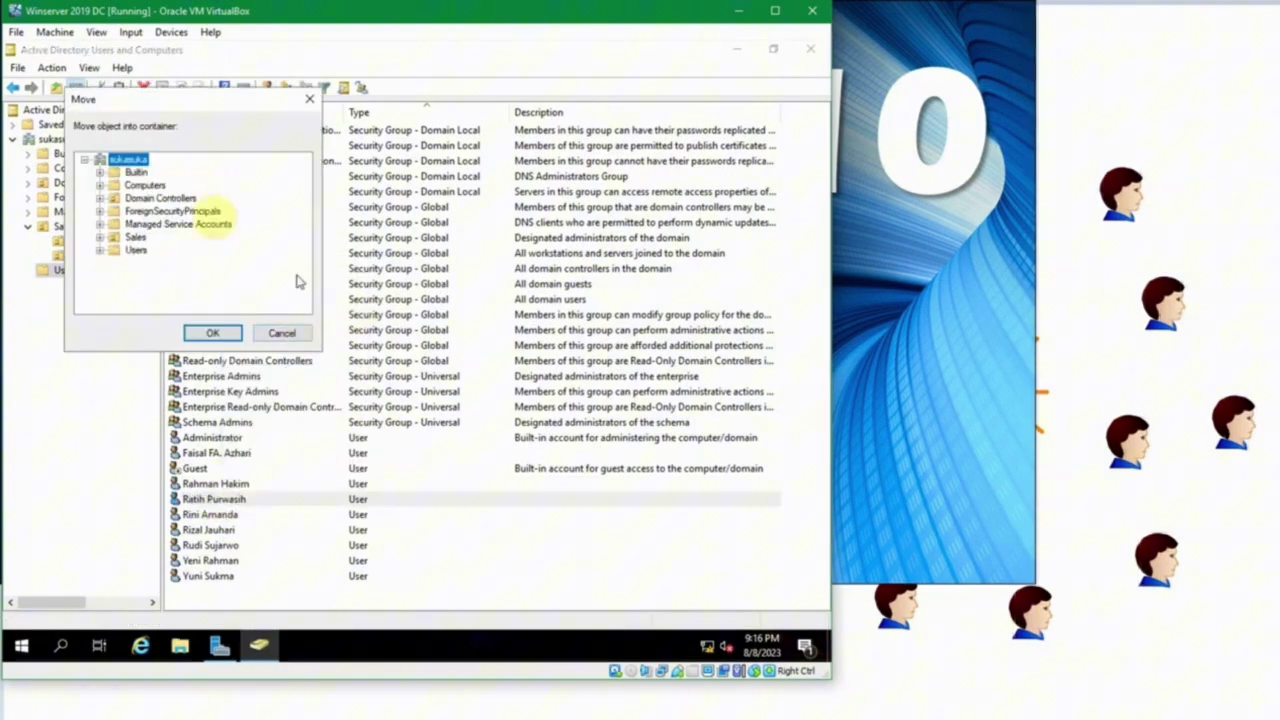
left_click(99, 237)
left_click(162, 262)
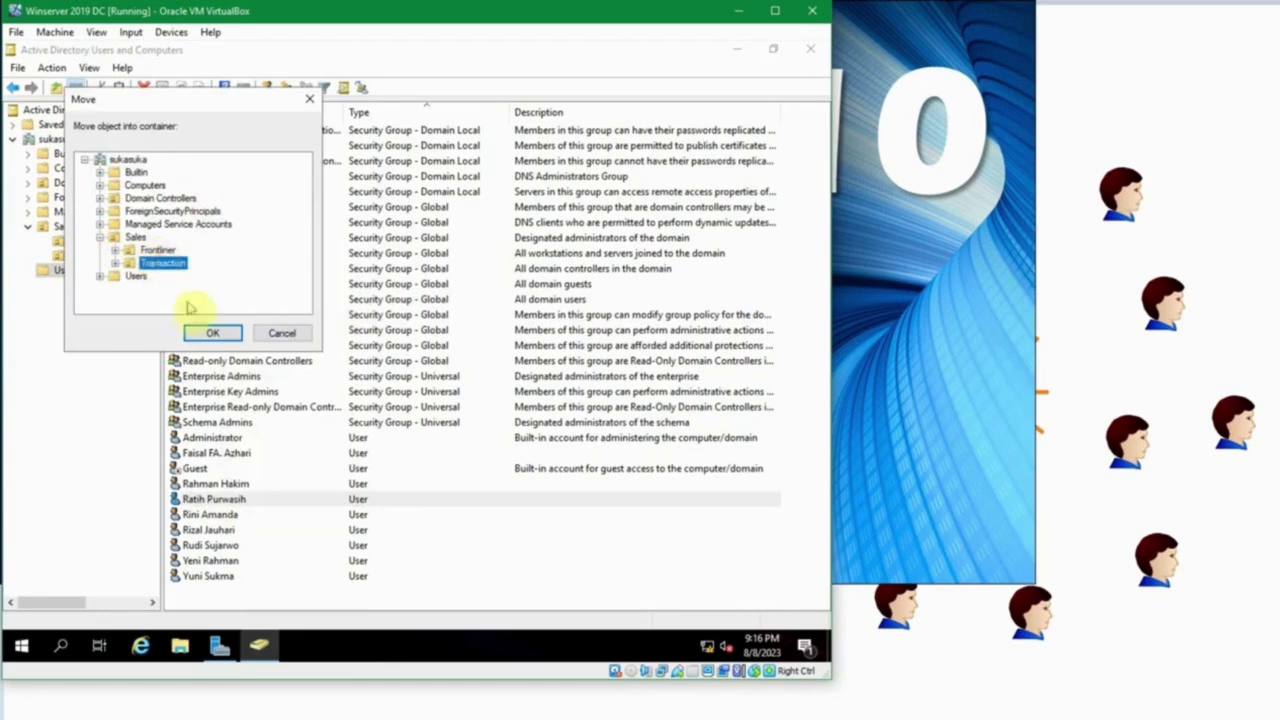
left_click(213, 334)
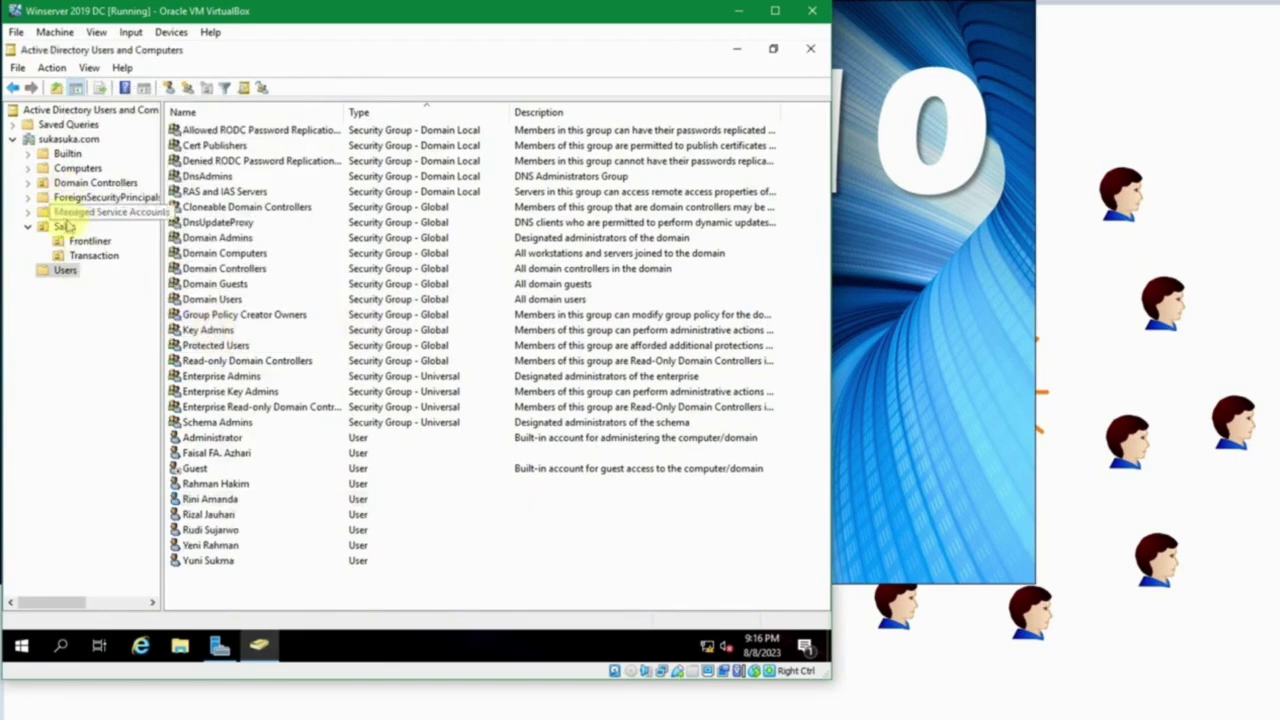
left_click(88, 241)
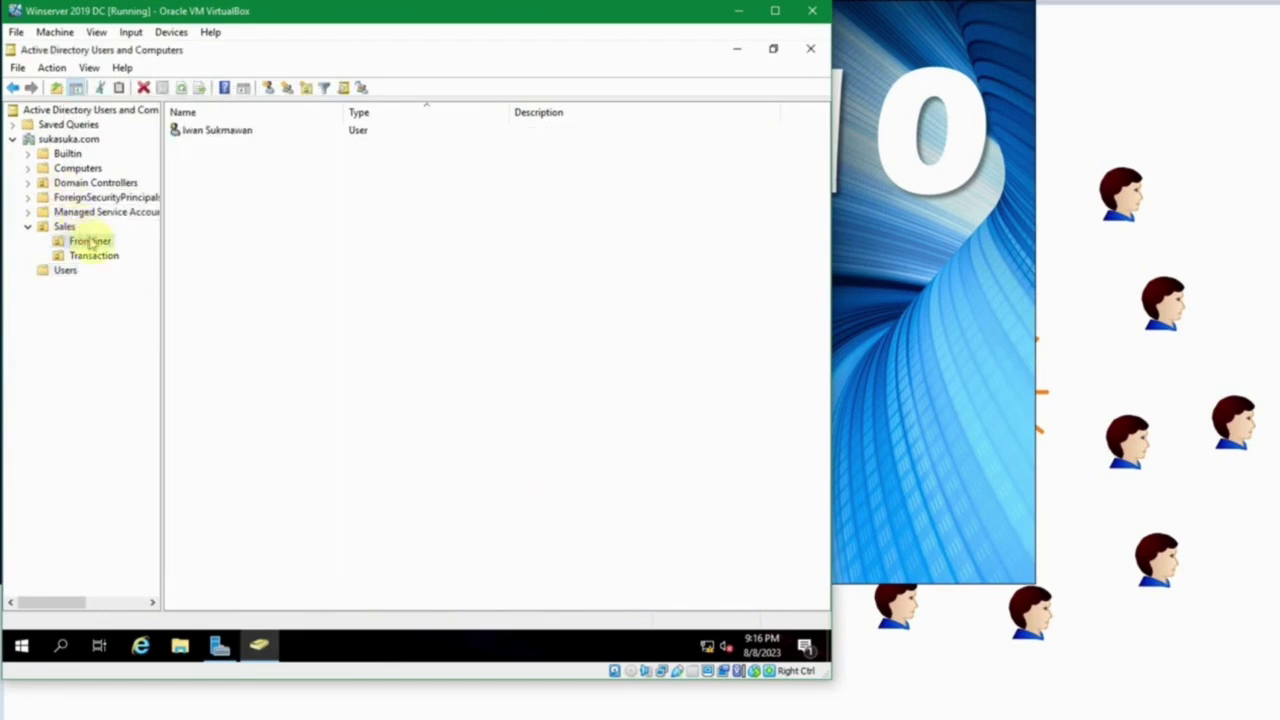
Review the members of the Transaction and Frontliner units and the contents of Sales, including the user account described as Manager Legal.
left_click(93, 256)
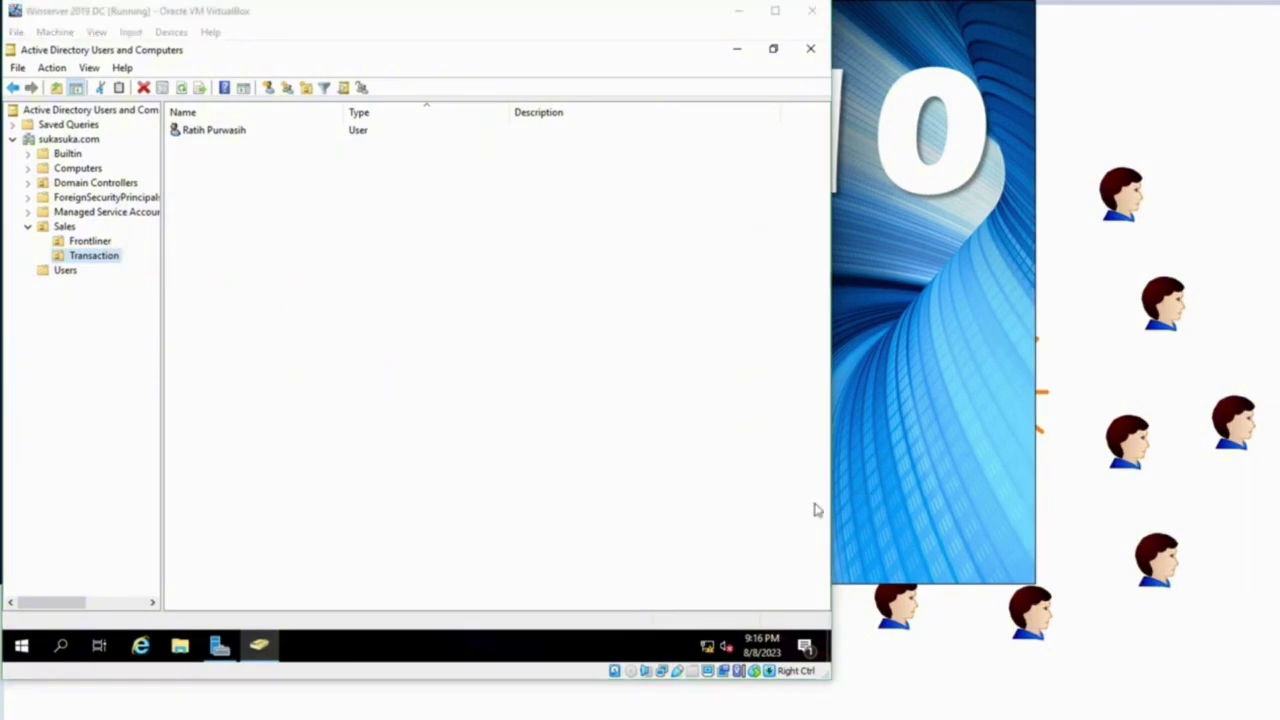
left_click(230, 246)
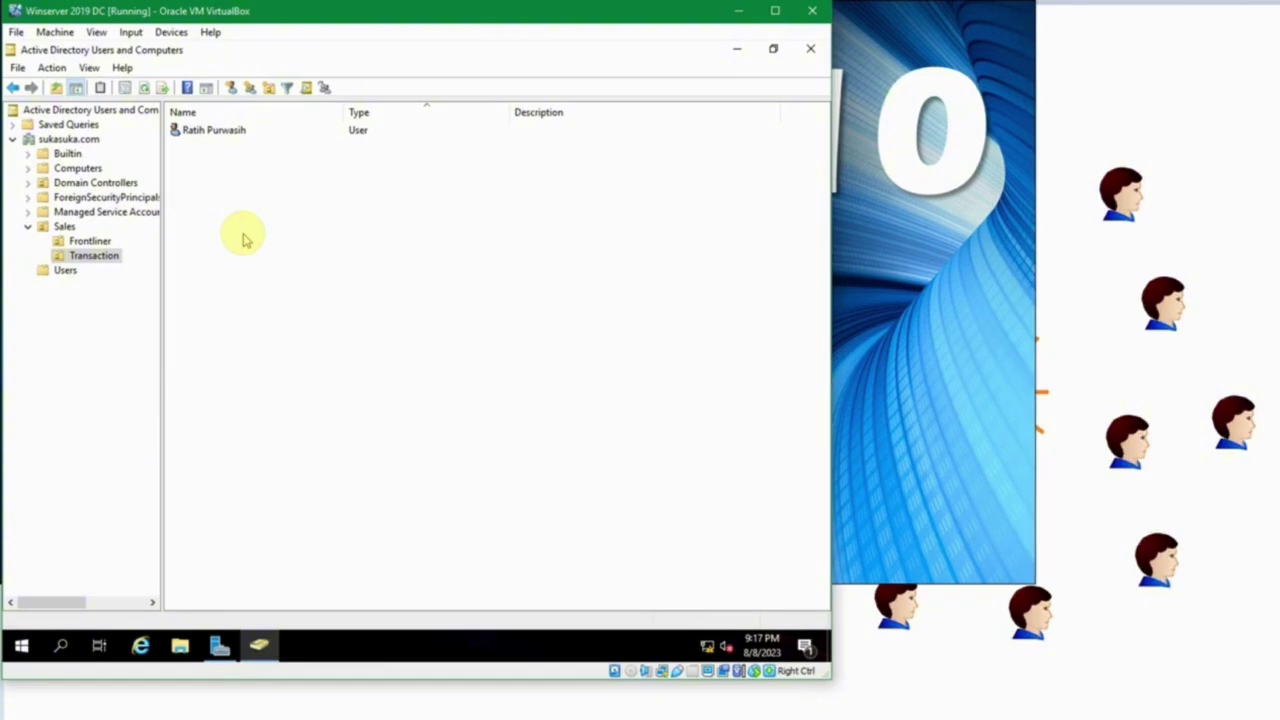
left_click(60, 227)
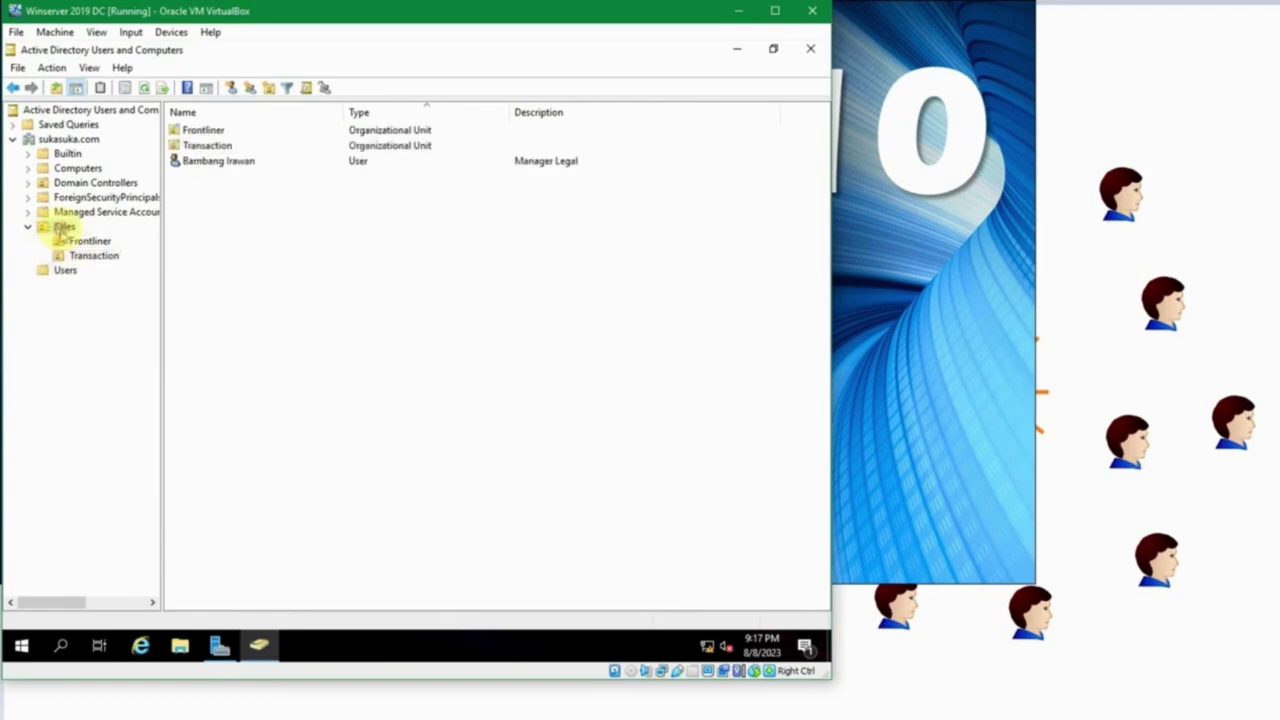
left_click(195, 163)
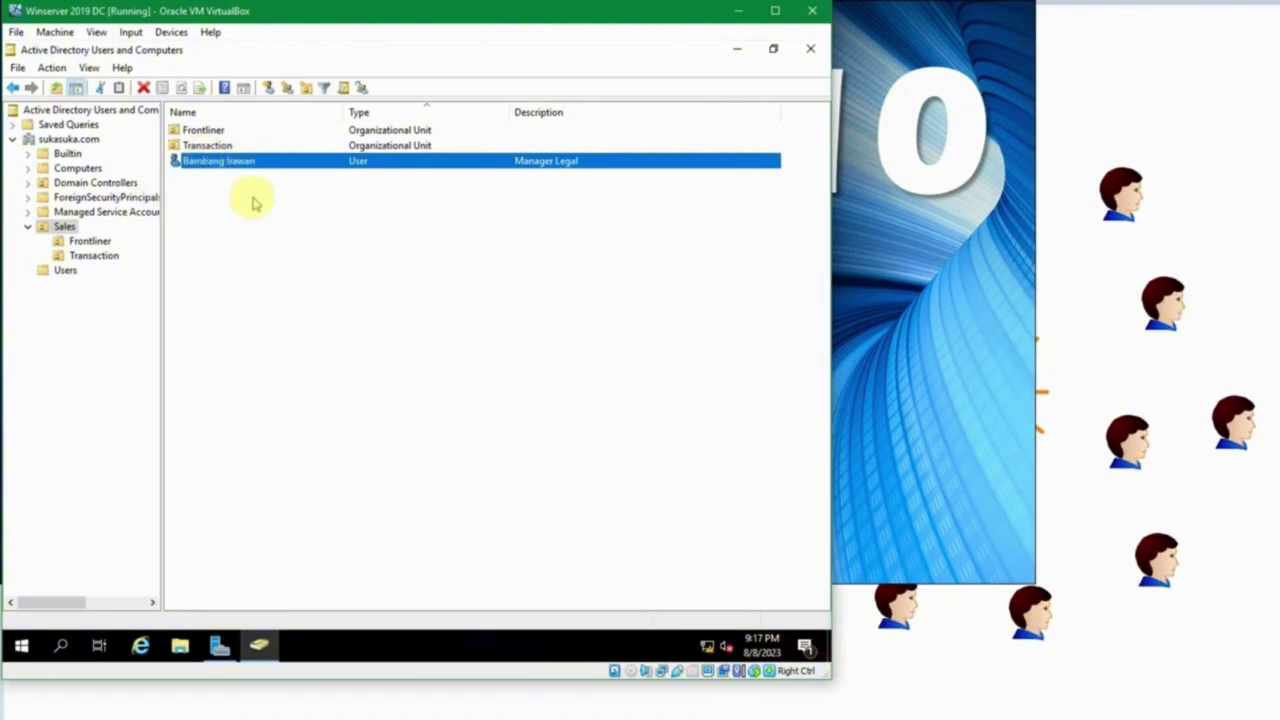
left_click(66, 228)
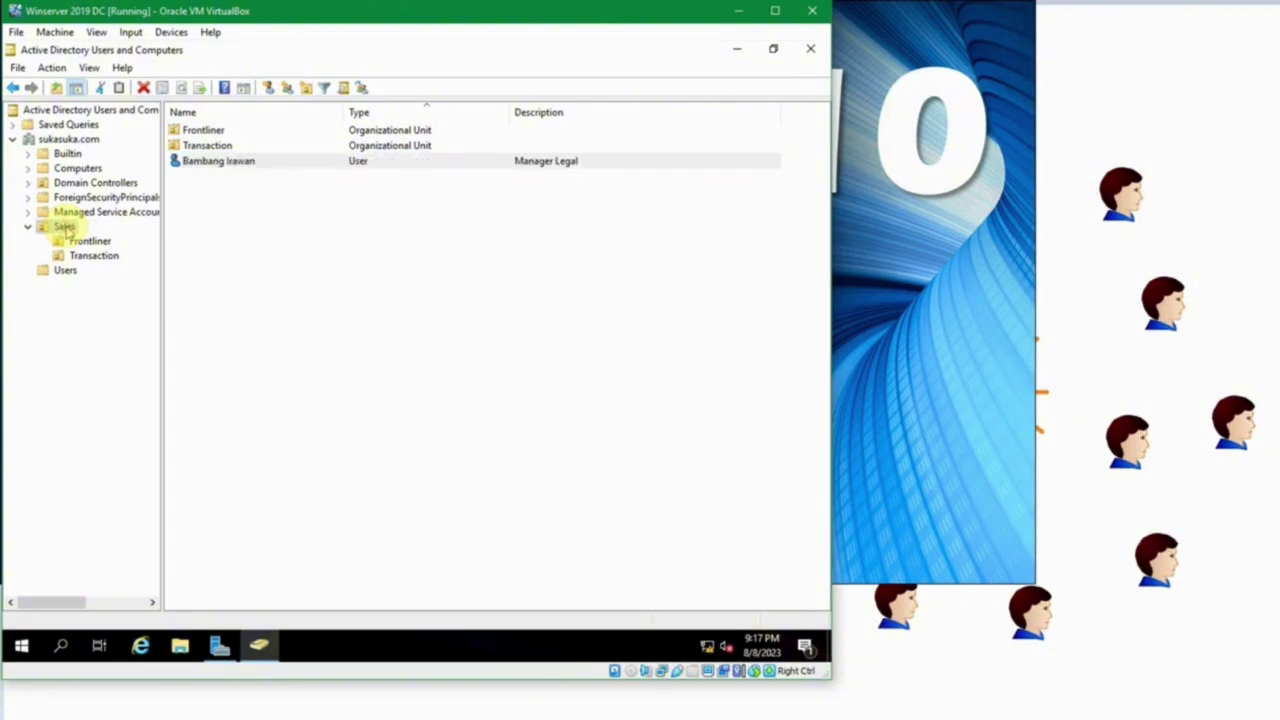
left_click(82, 242)
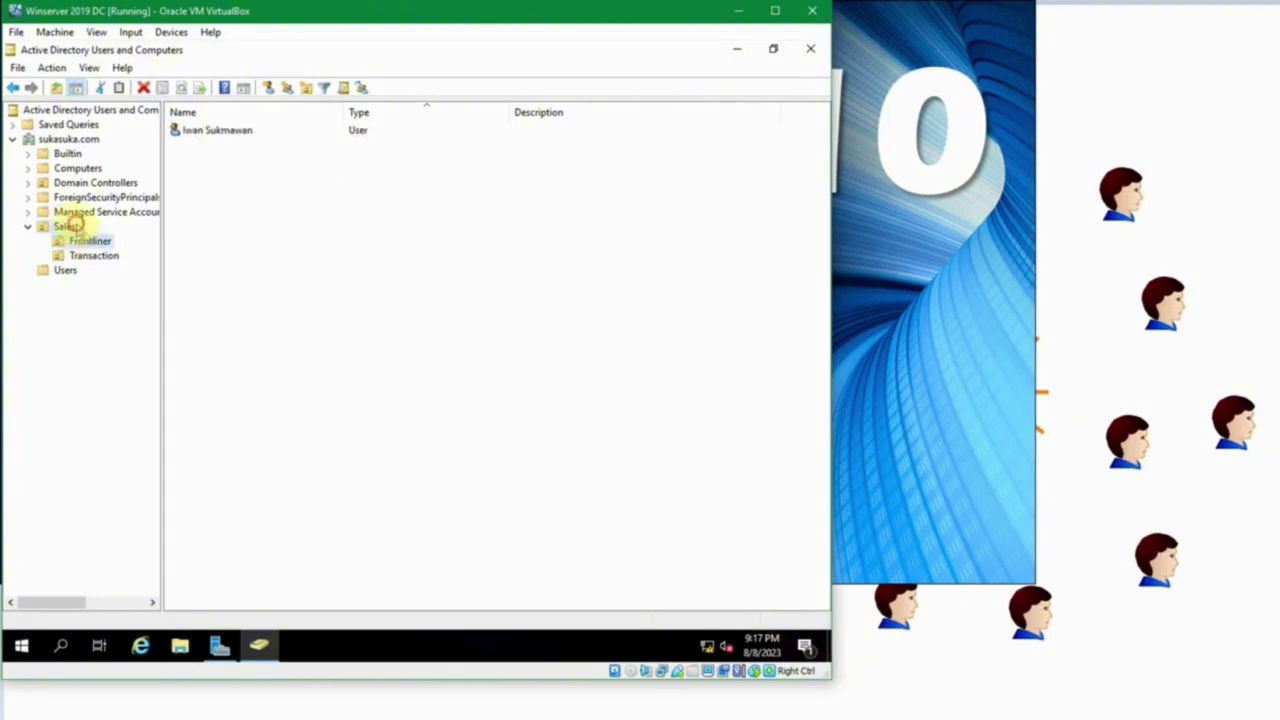
left_click(66, 227)
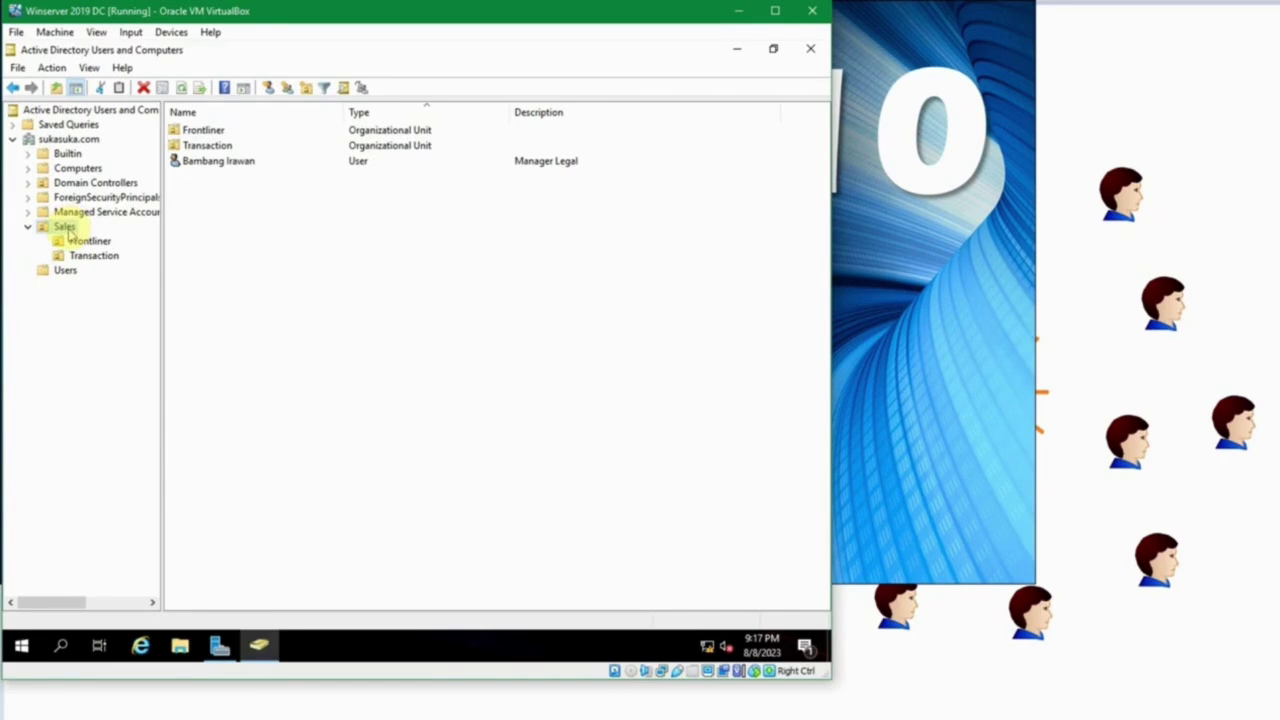
left_click(78, 241)
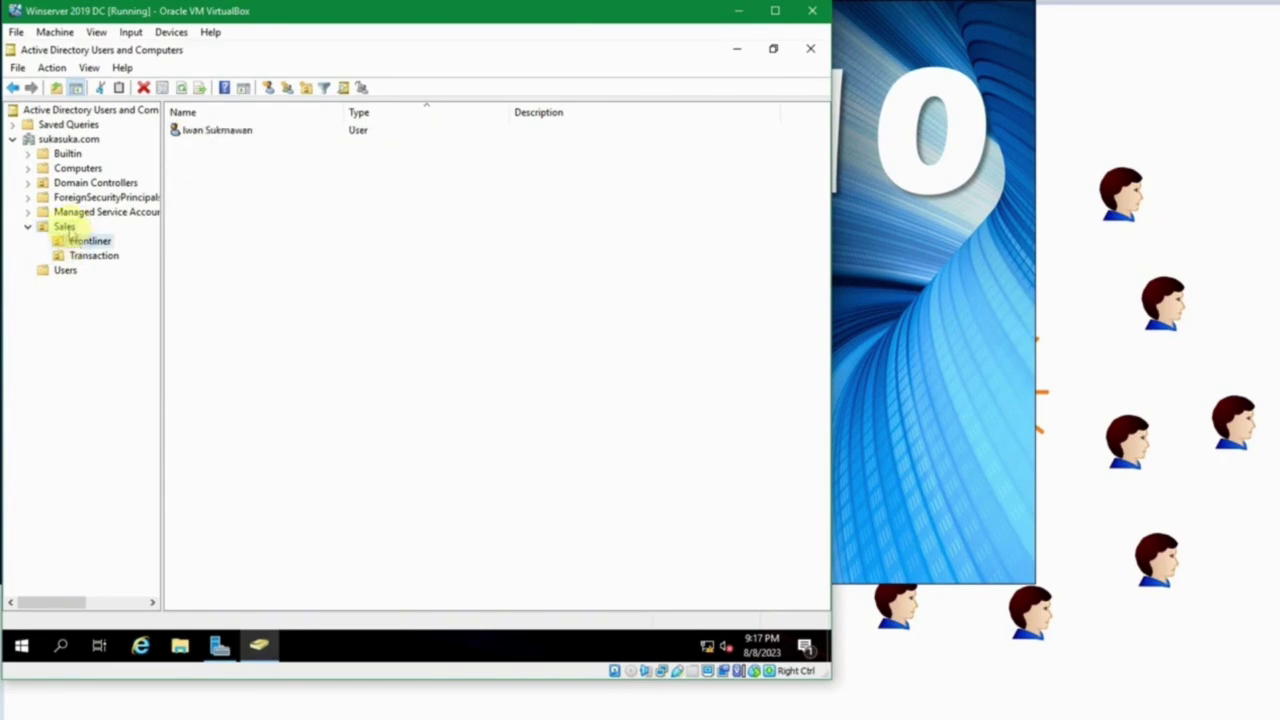
left_click(66, 227)
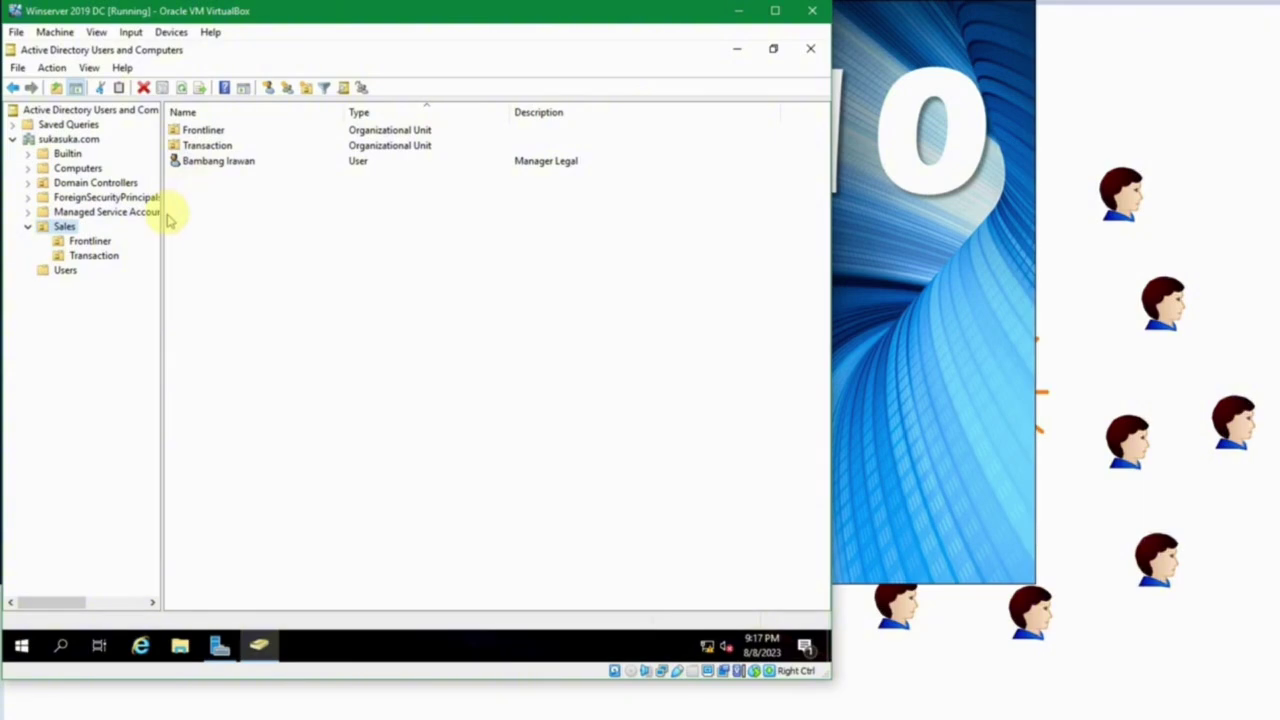
left_click(216, 168)
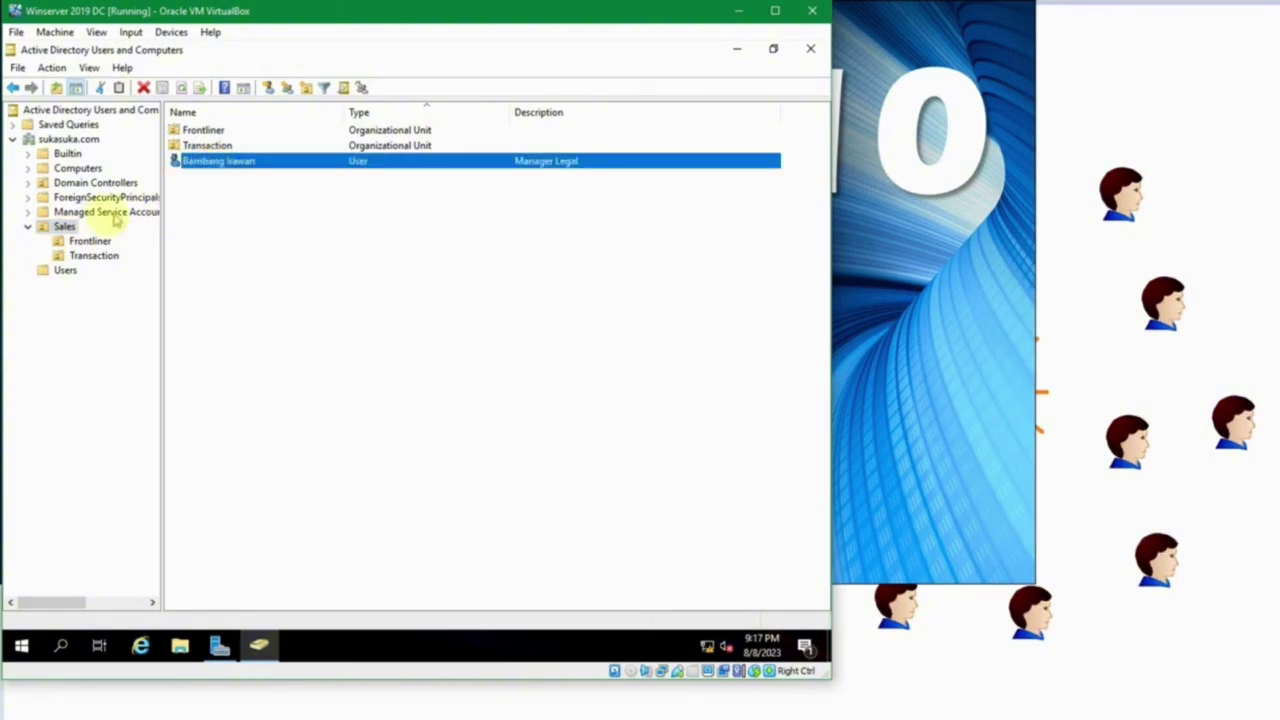
left_click(63, 226)
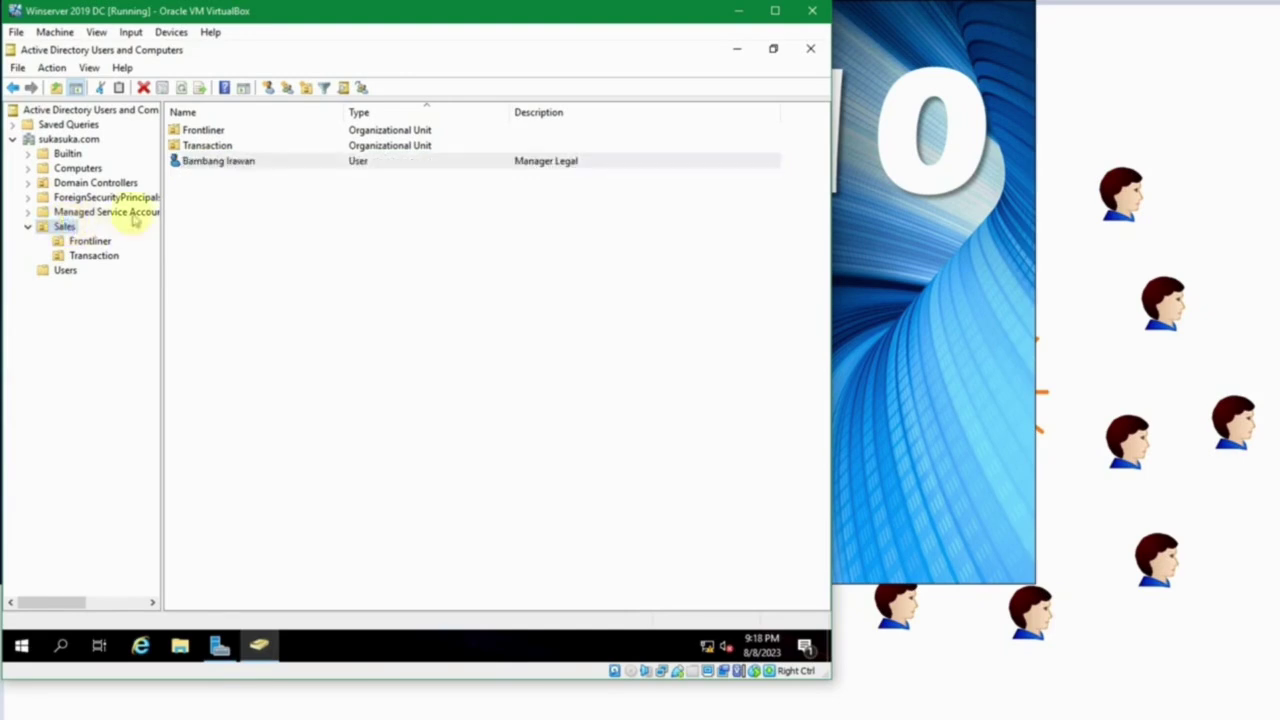
left_click(200, 165)
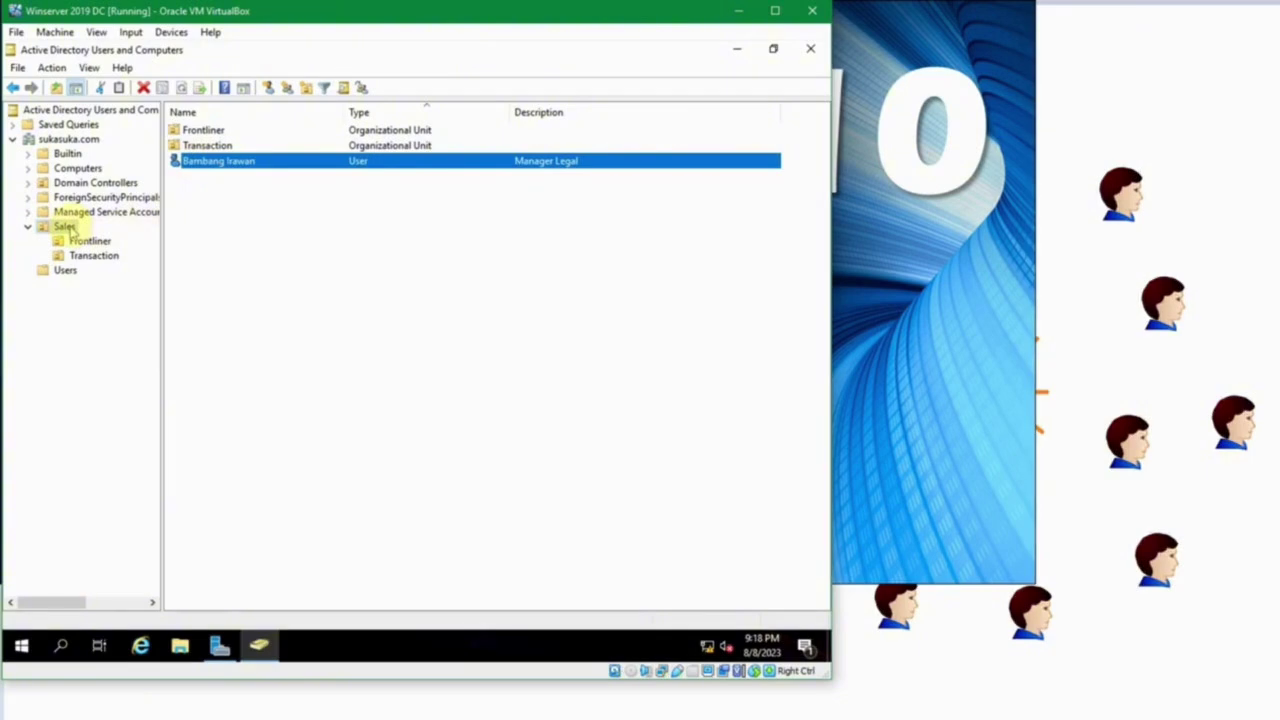
left_click(208, 197)
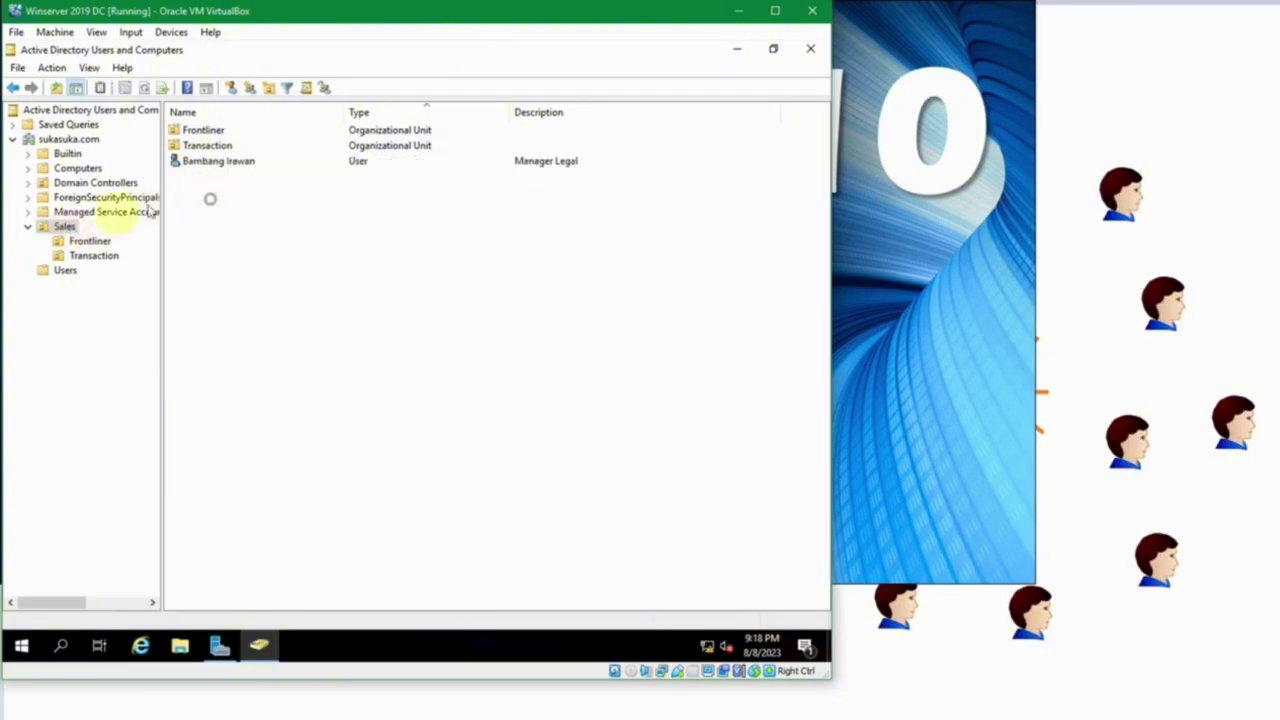
Start delegating control of the Sales unit with the Manager Legal user account as delegate, and proceed to choosing the tasks to delegate.
right_click(65, 227)
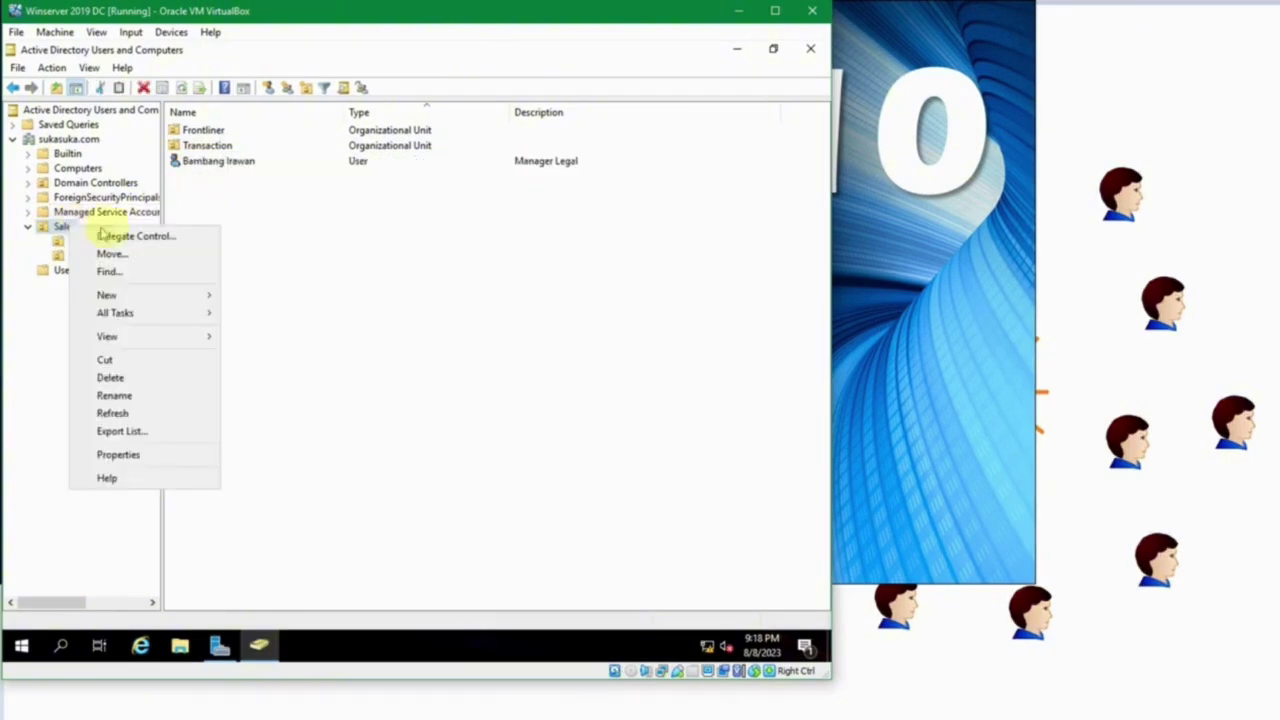
left_click(140, 237)
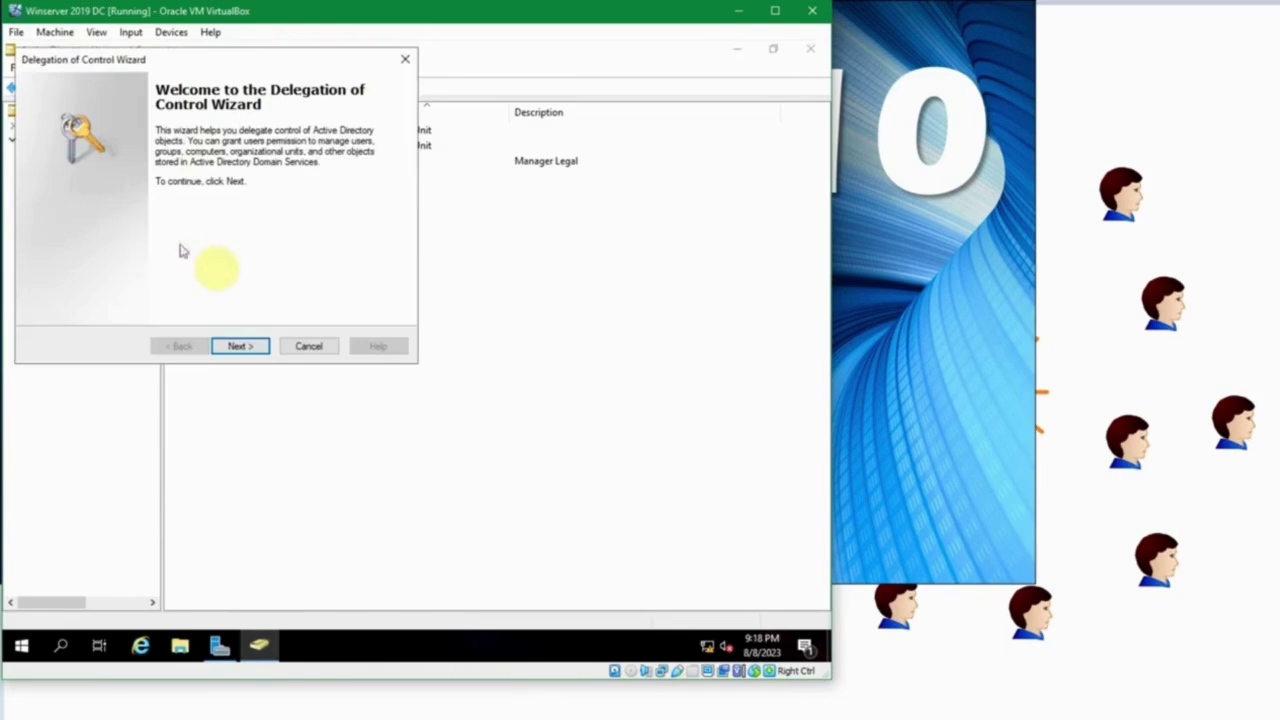
left_click(248, 349)
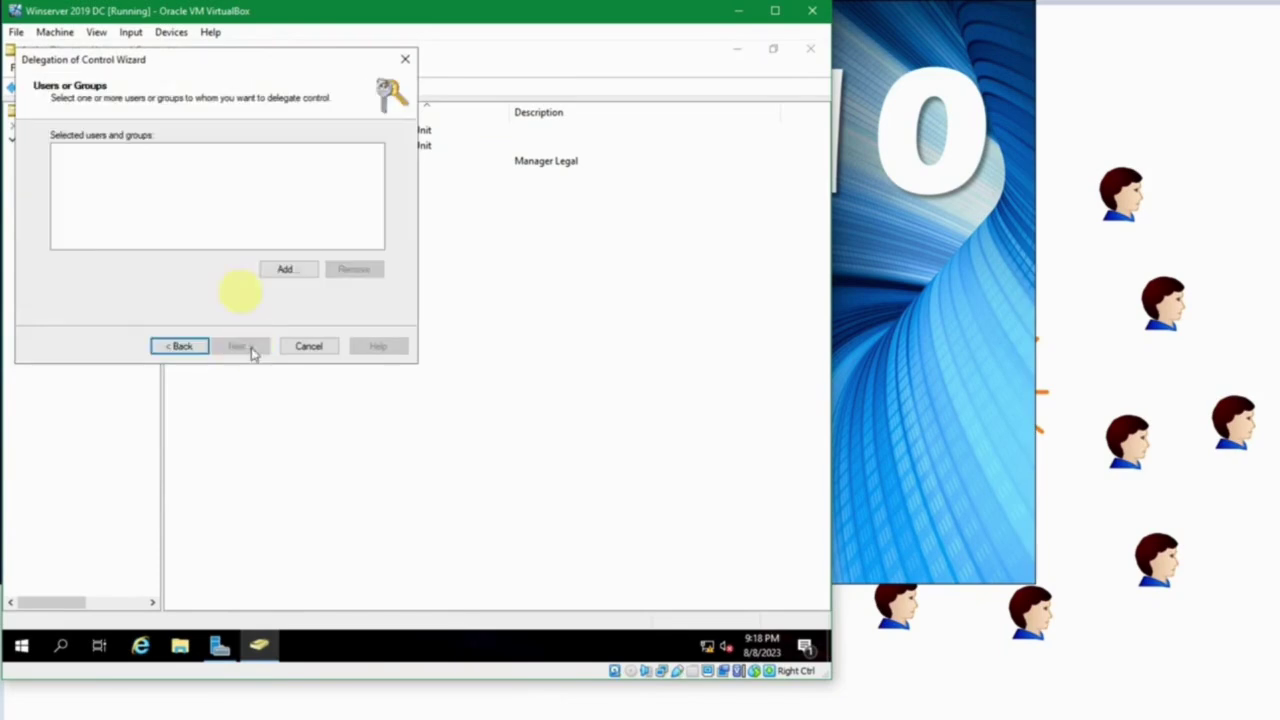
left_click(285, 267)
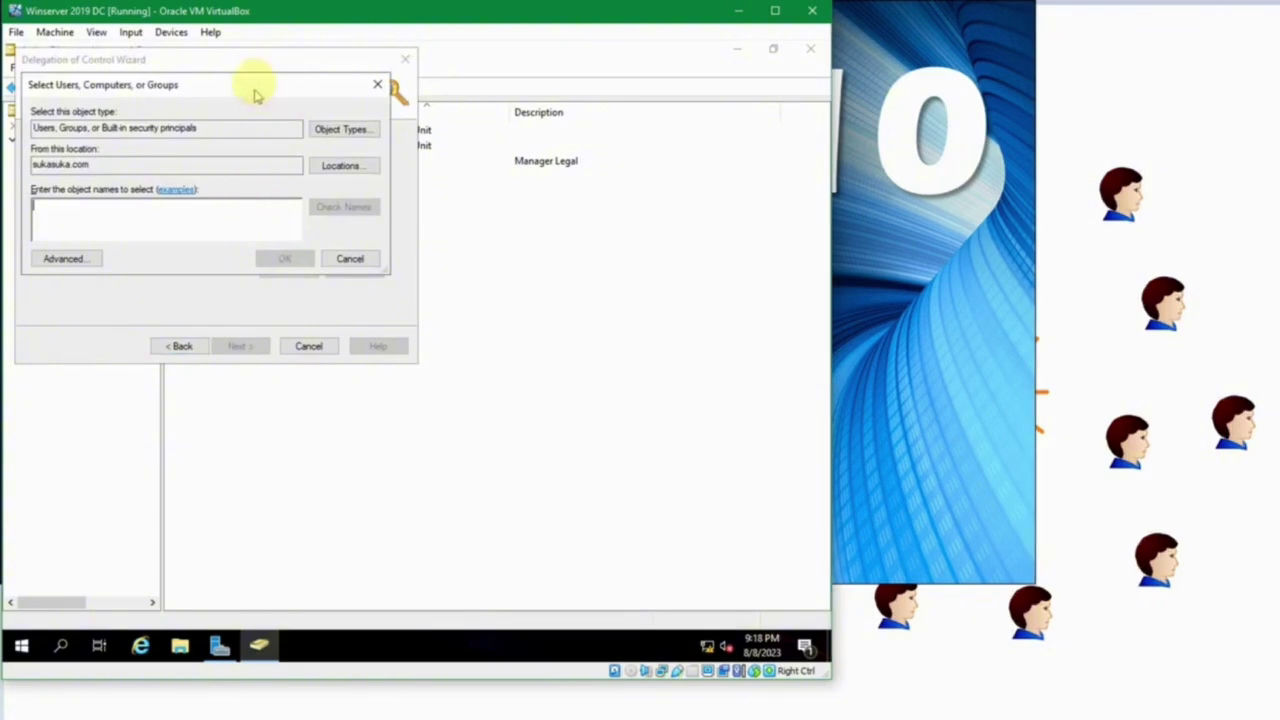
left_click(550, 207)
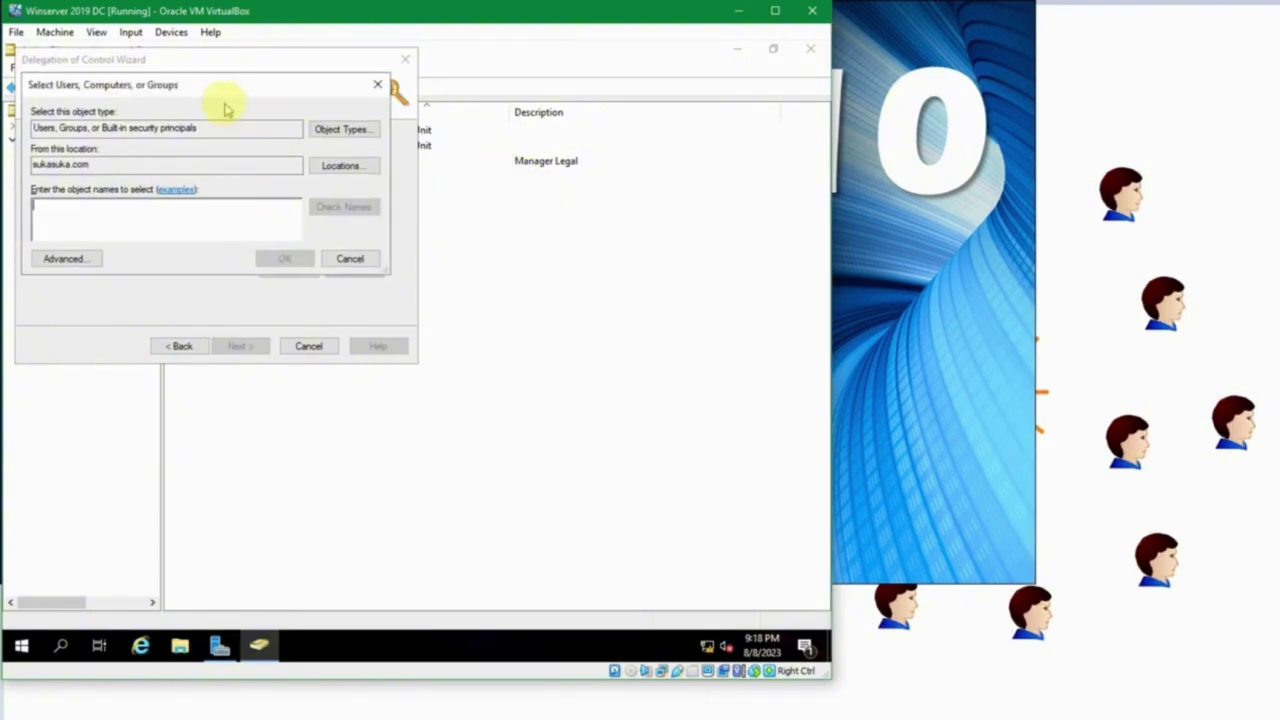
type("ban")
type("bang")
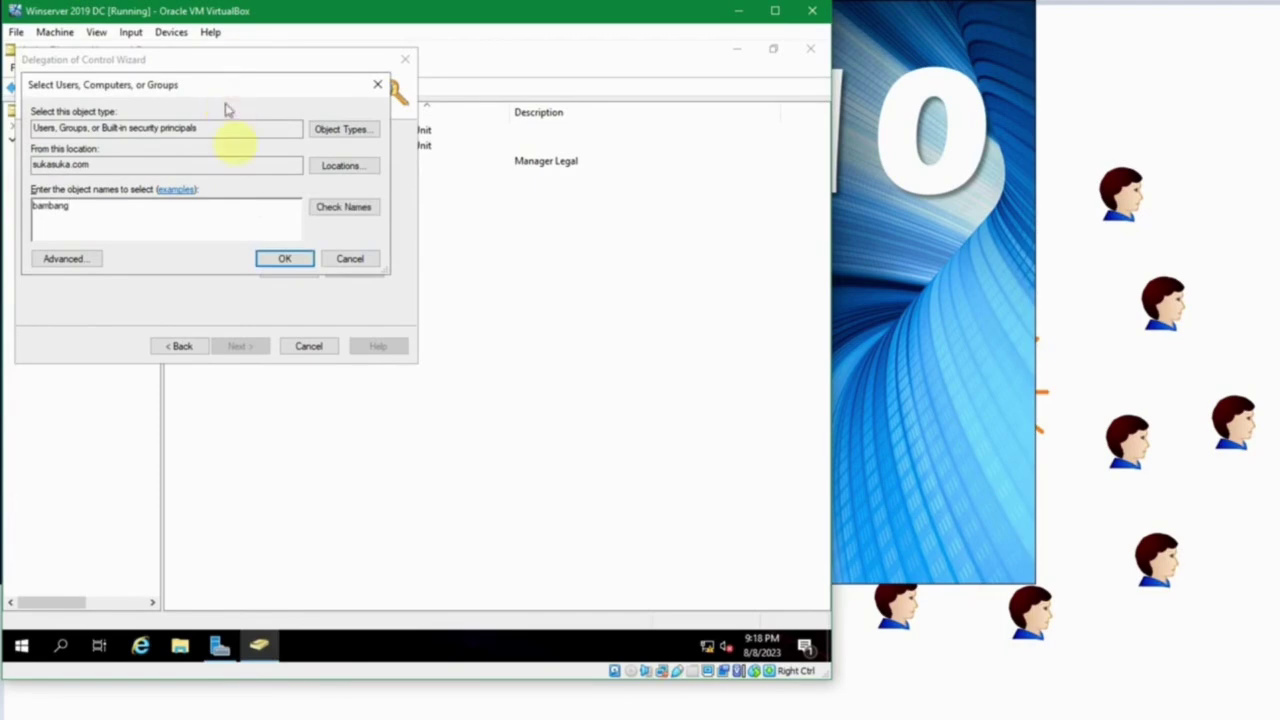
left_click(321, 208)
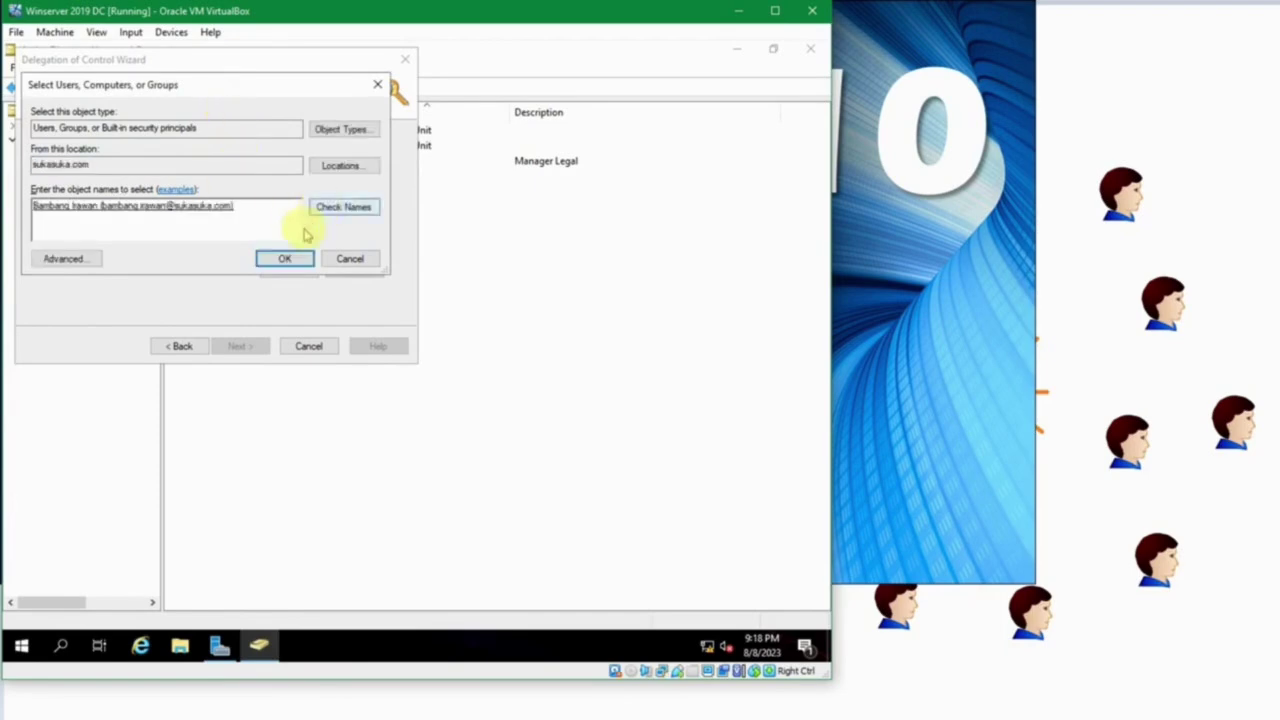
left_click(285, 260)
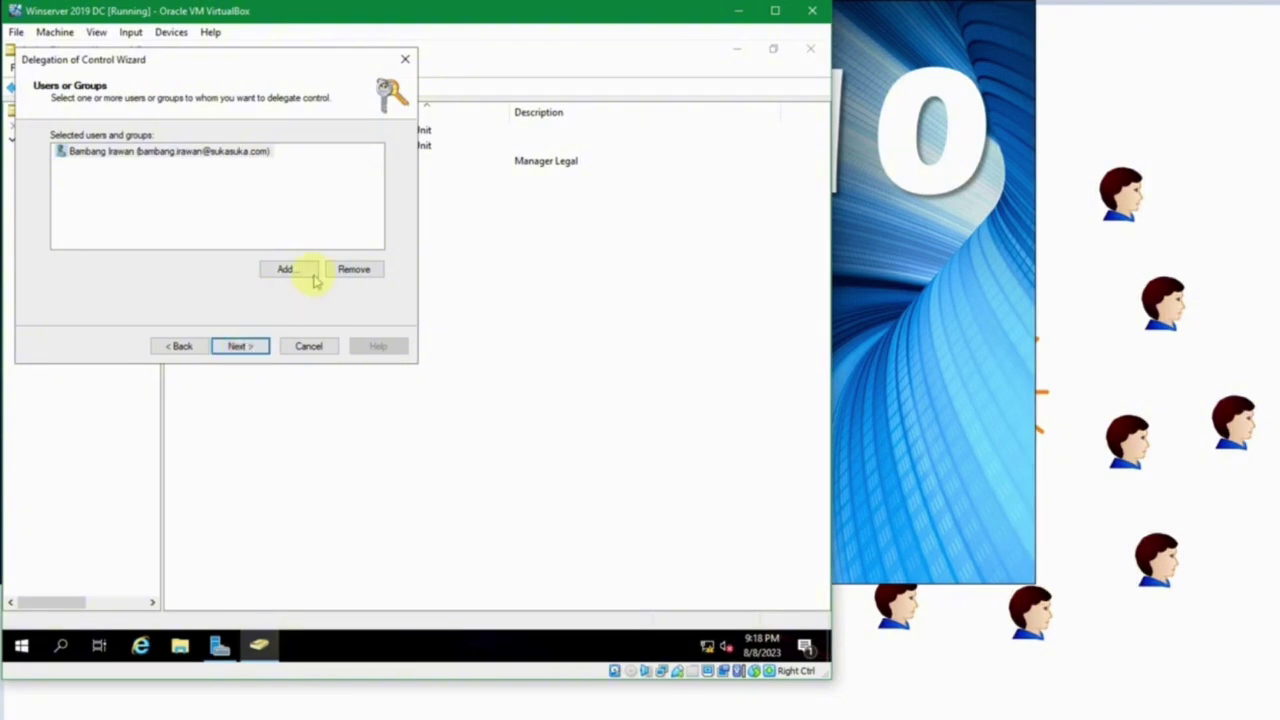
left_click(313, 275)
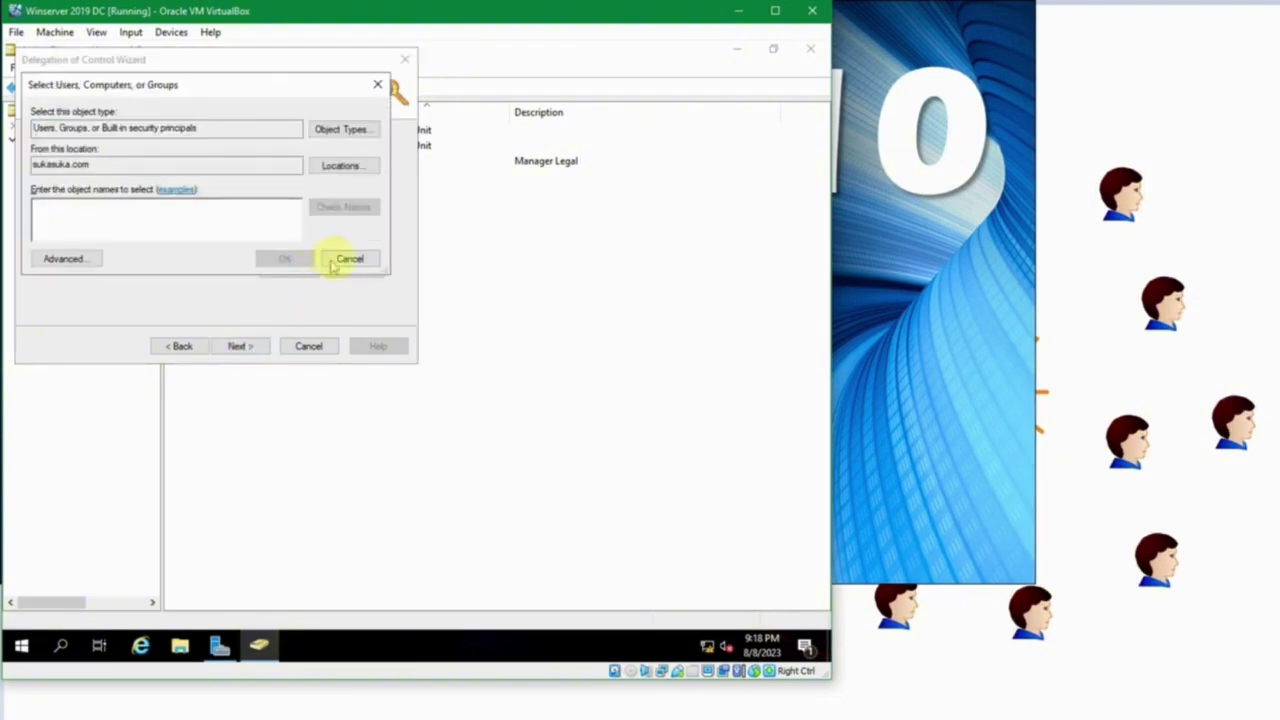
left_click(340, 258)
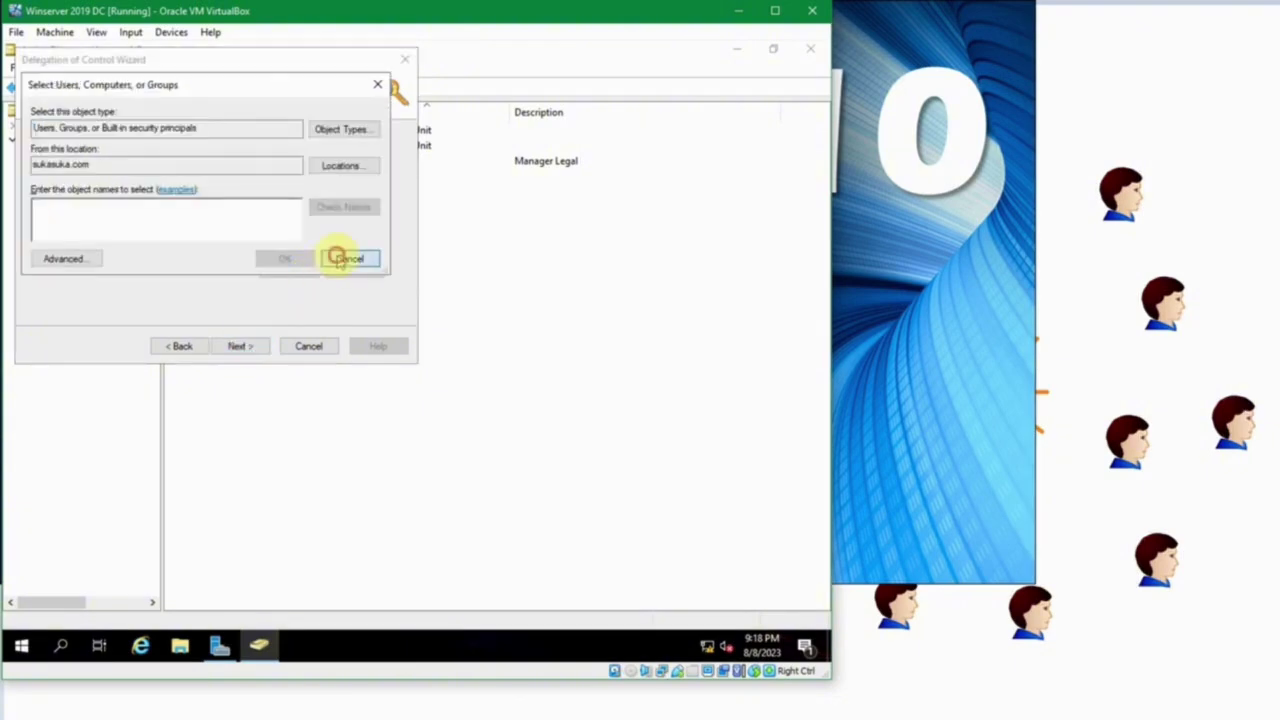
left_click(241, 346)
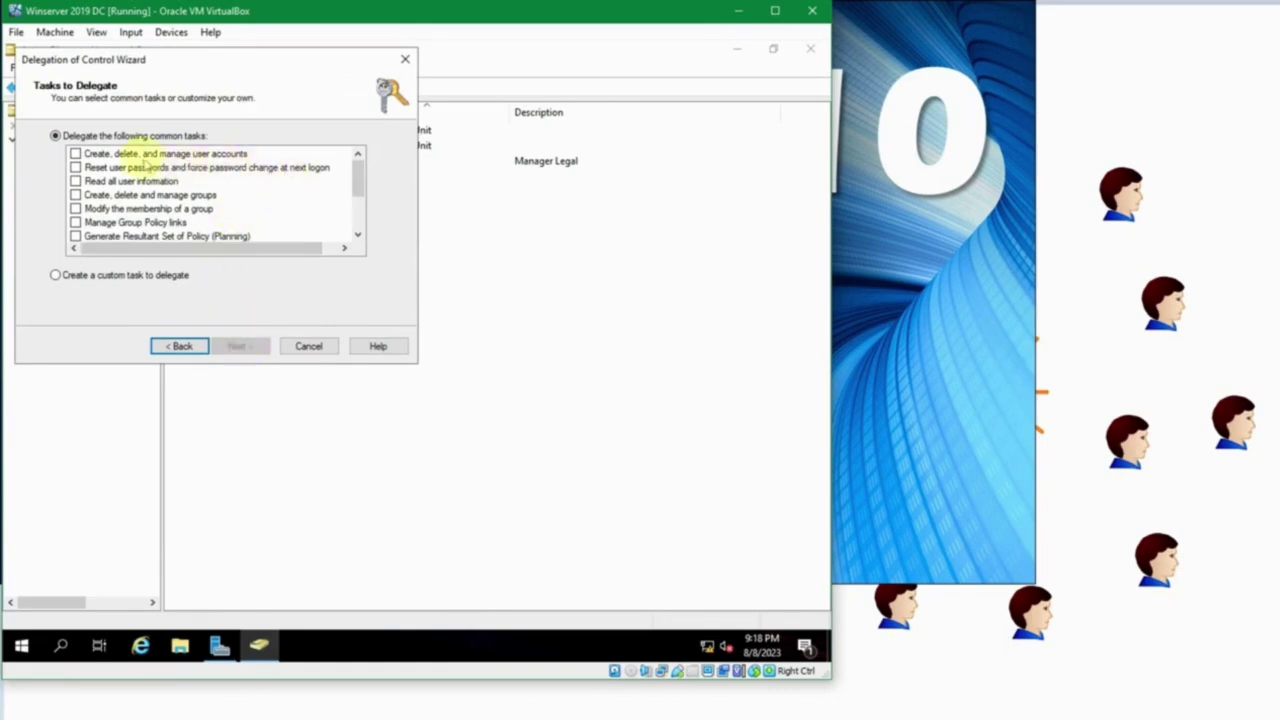
Try ticking and clearing the common delegation tasks for user accounts, user information, groups, group membership and Group Policy links.
left_click(76, 154)
left_click(77, 154)
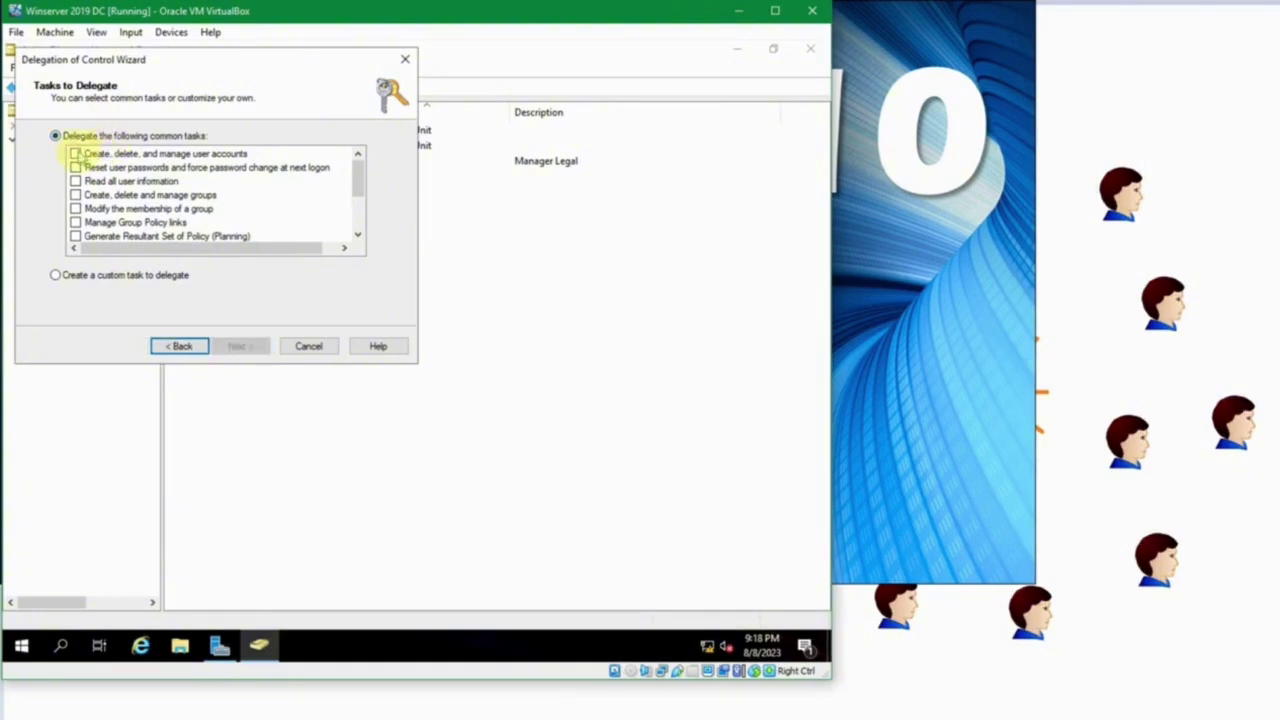
left_click(76, 154)
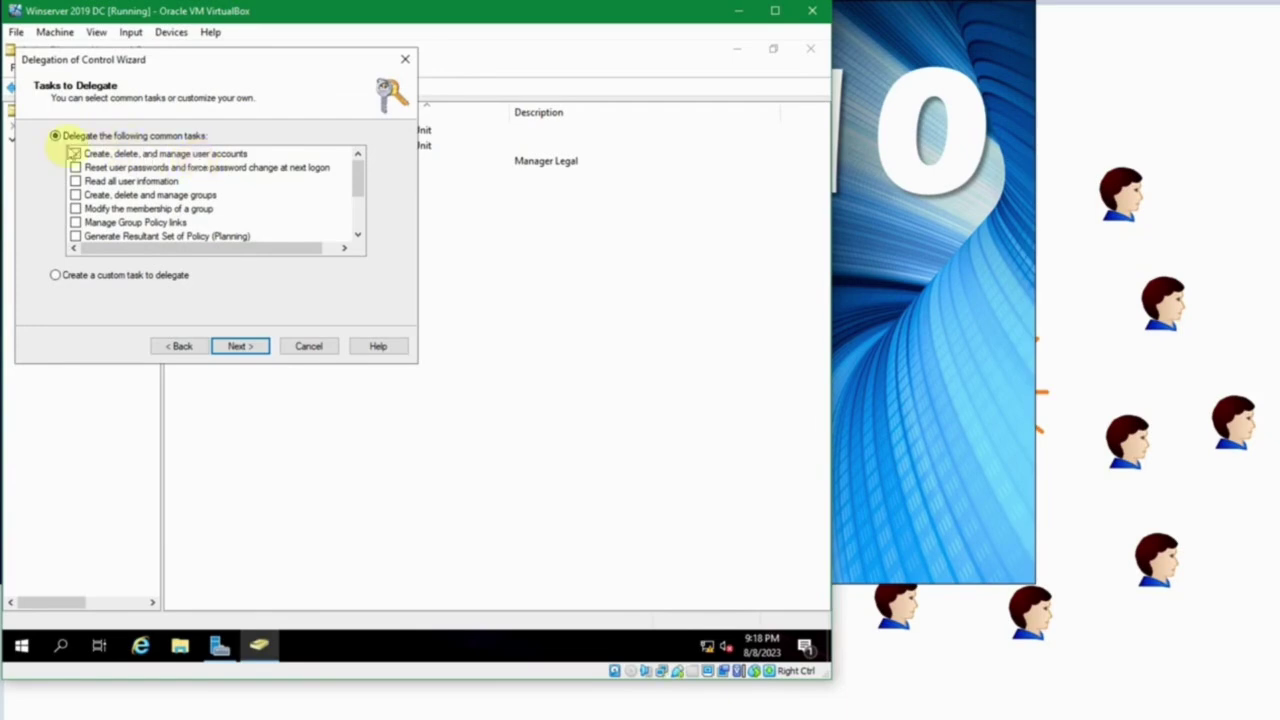
left_click(76, 155)
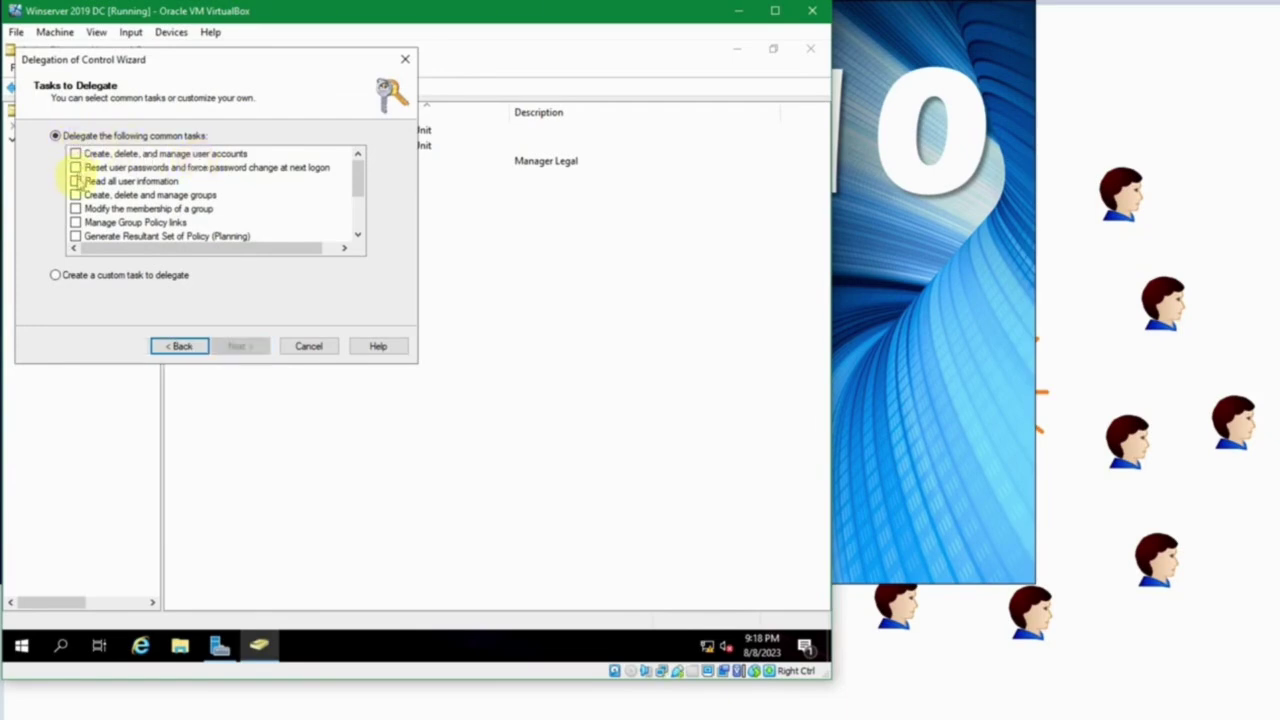
left_click(76, 181)
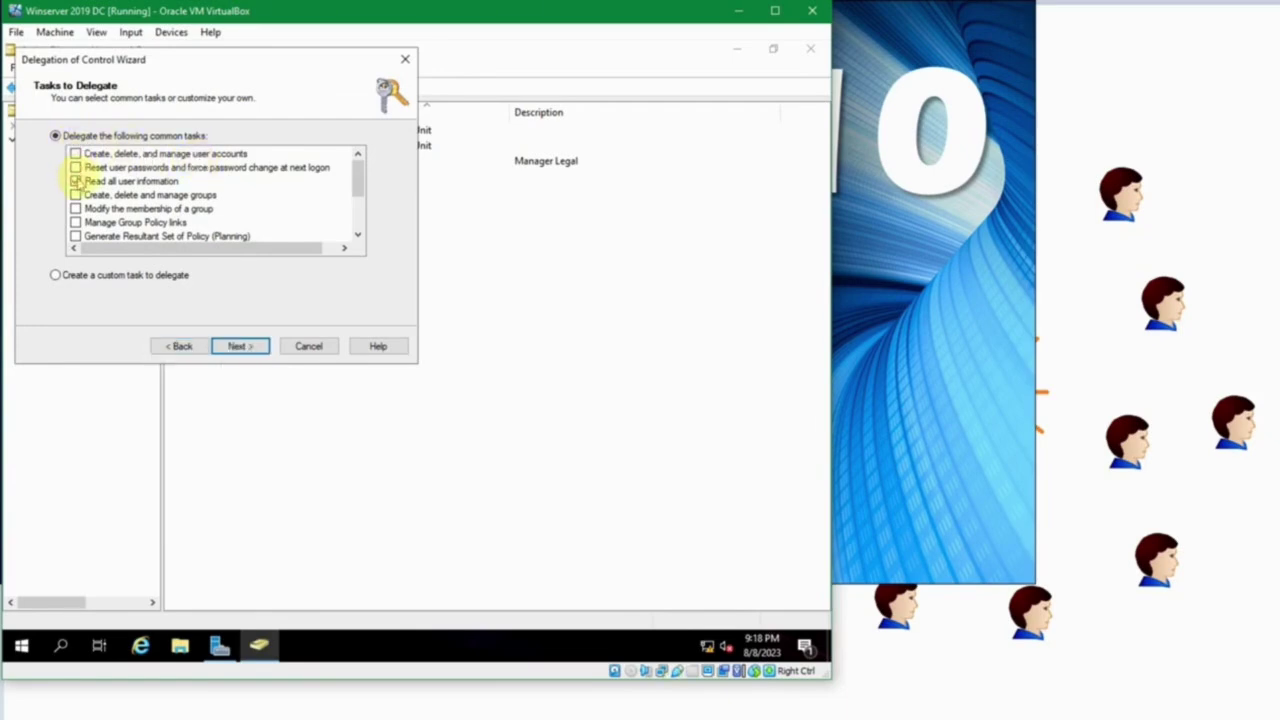
left_click(76, 181)
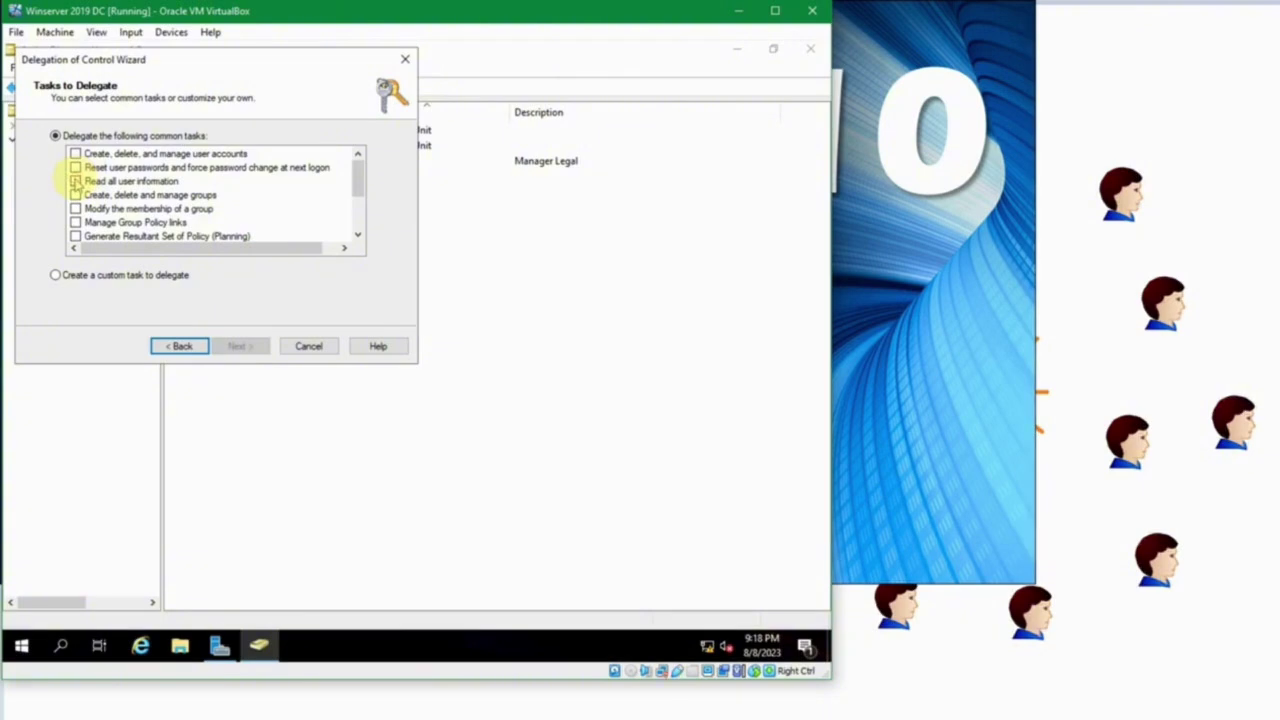
left_click(76, 195)
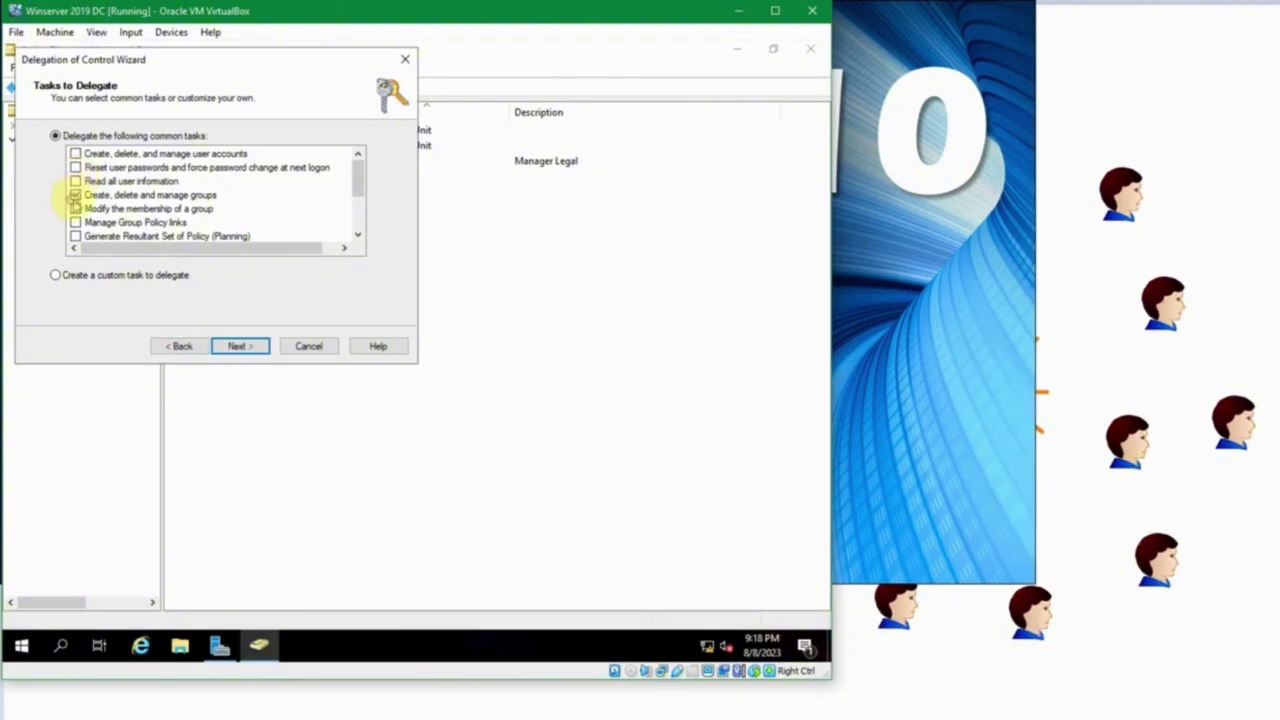
left_click(76, 195)
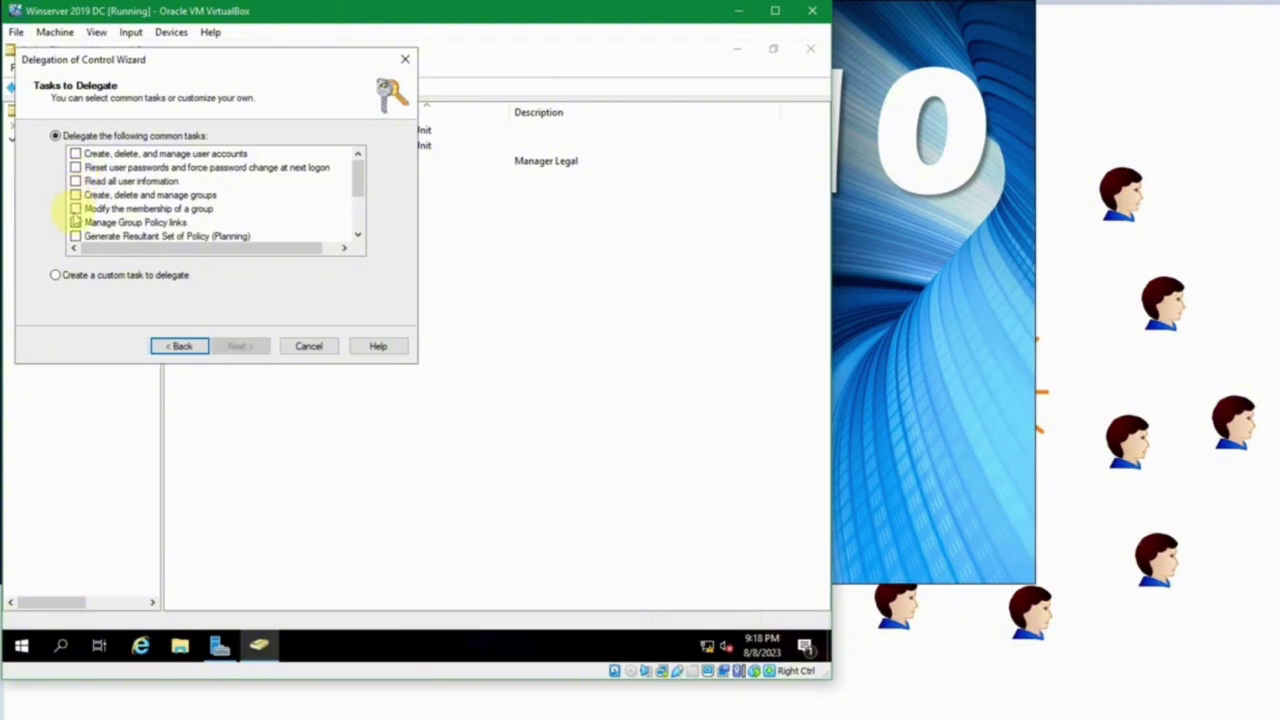
left_click(76, 209)
left_click(76, 209)
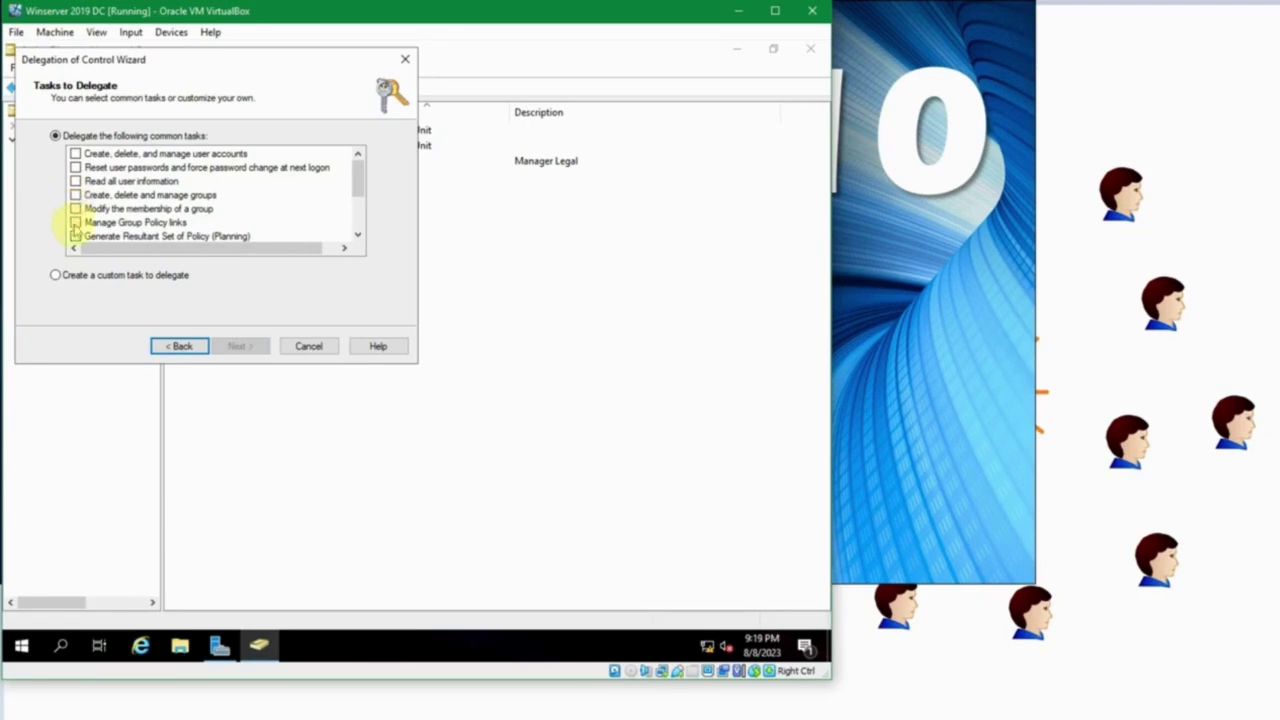
left_click(76, 222)
left_click(76, 222)
scroll(78, 218, "down", 2)
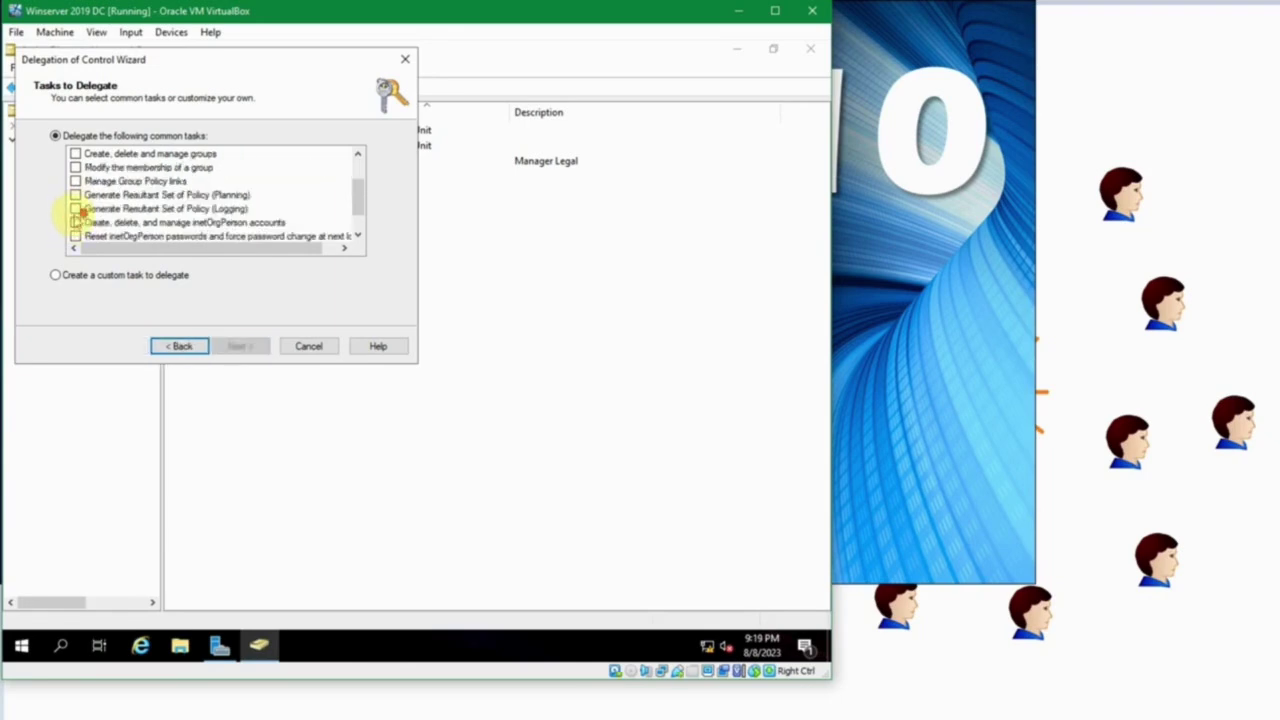
scroll(76, 222, "up", 2)
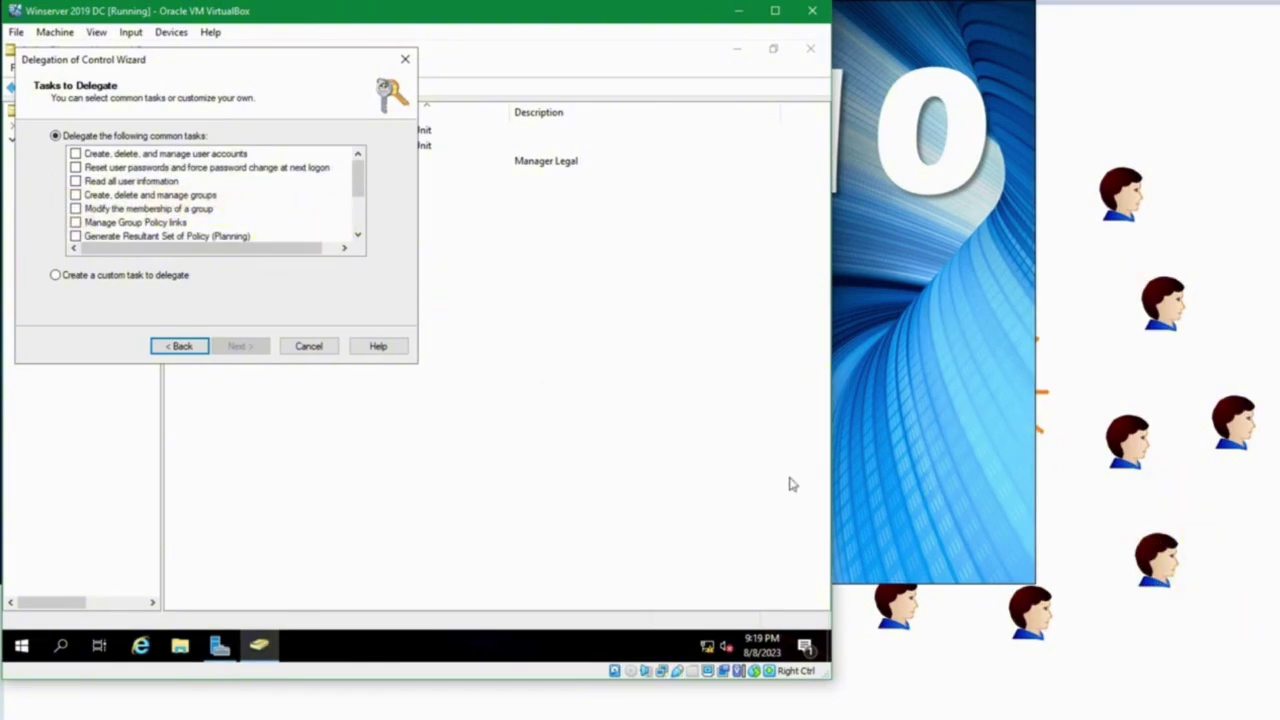
scroll(611, 354, "down", 1)
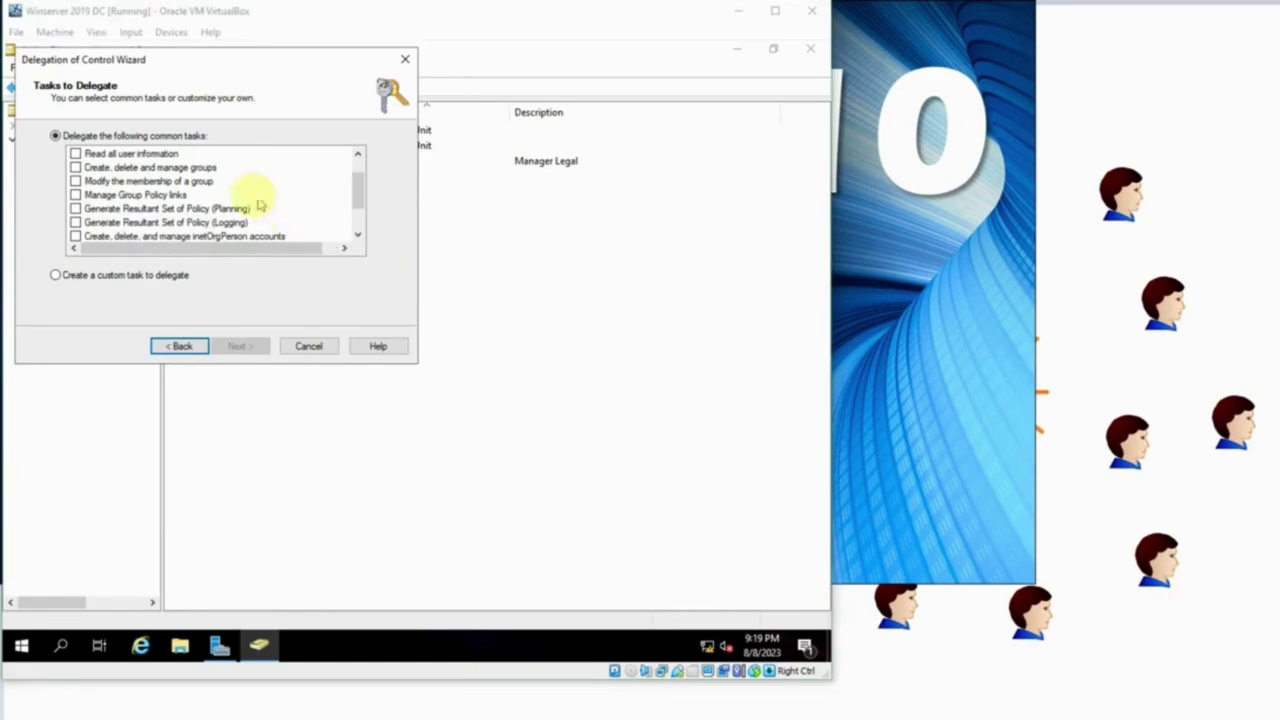
scroll(183, 170, "up", 1)
left_click(76, 153)
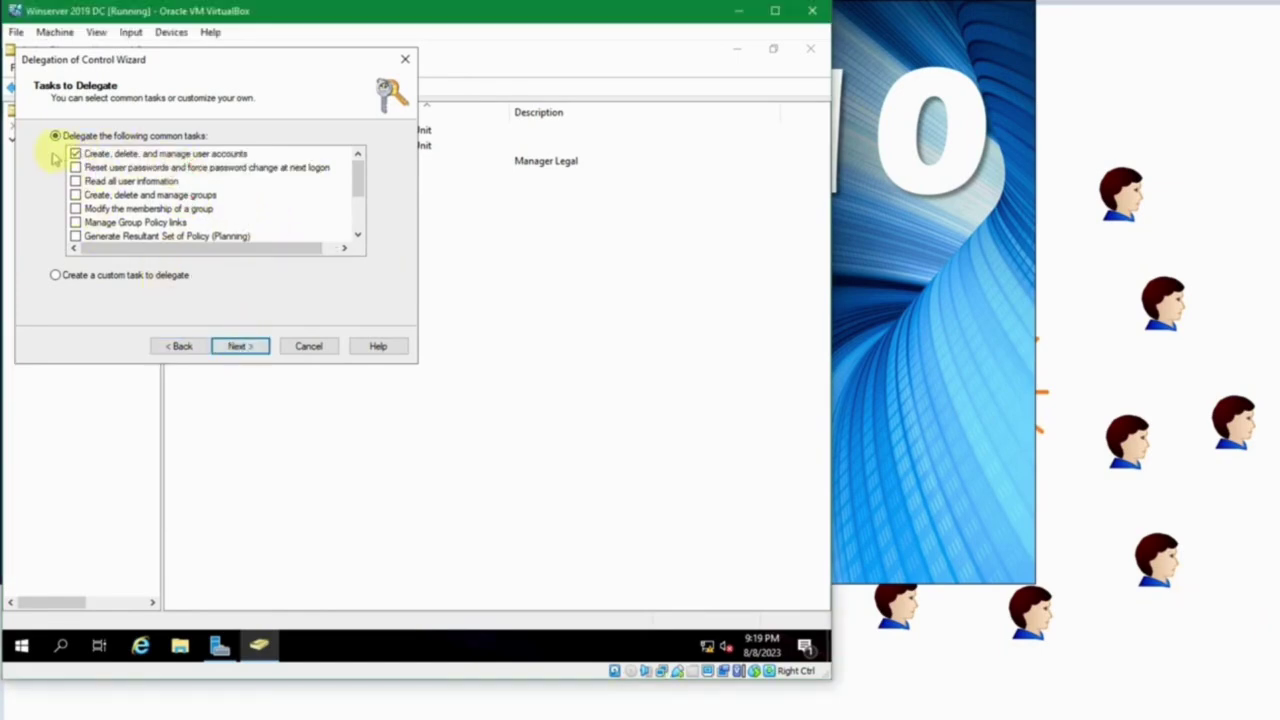
left_click(76, 154)
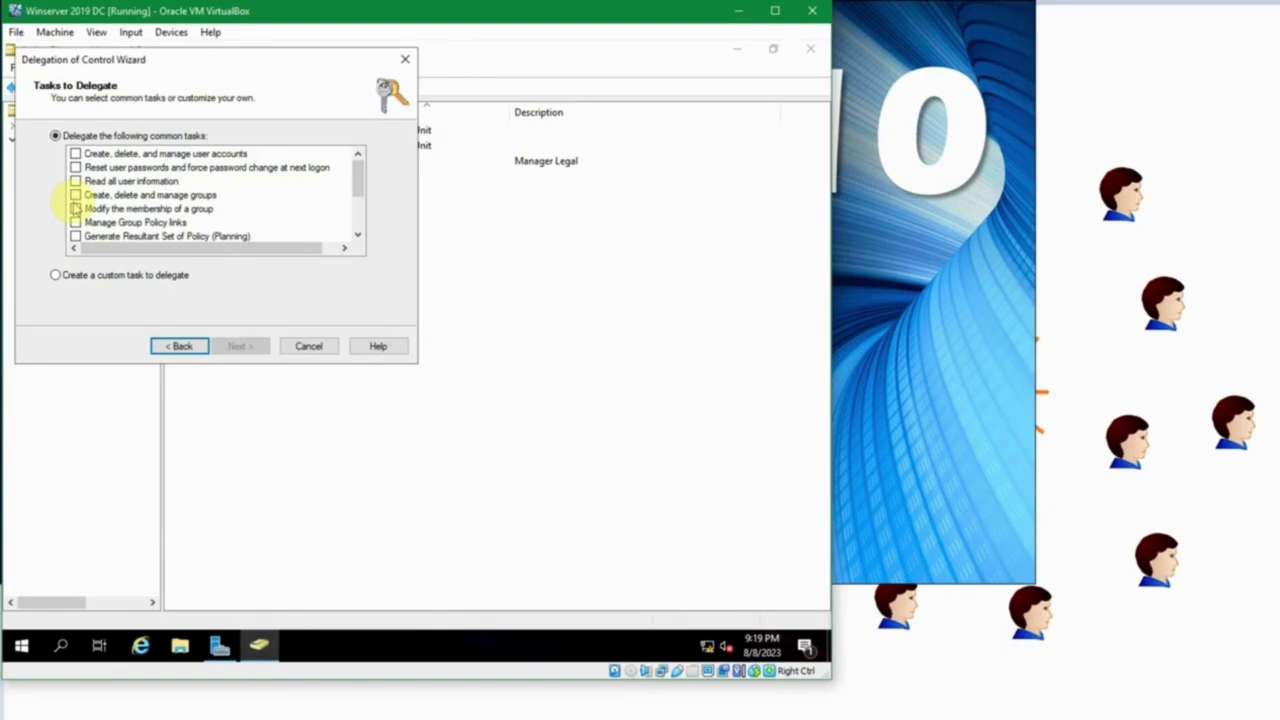
Delegate the common task "Modify the membership of a group" on the Sales unit and complete the delegation.
left_click(76, 208)
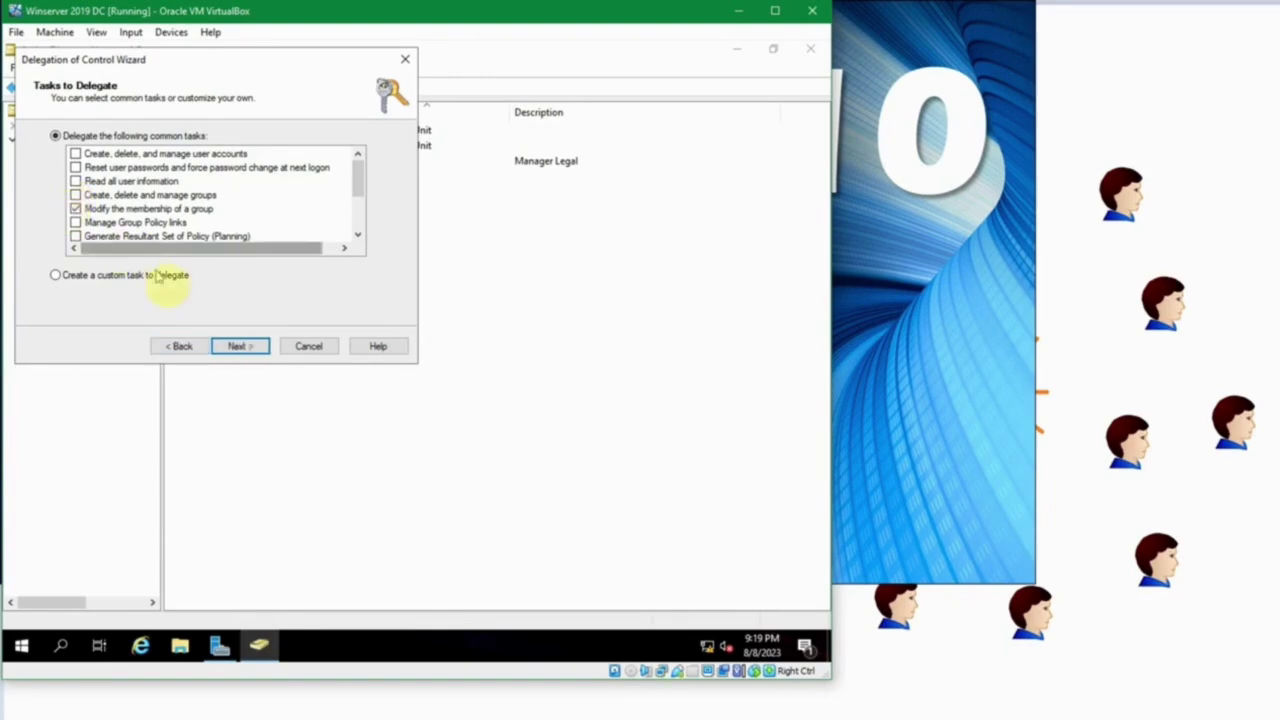
scroll(197, 240, "down", 1)
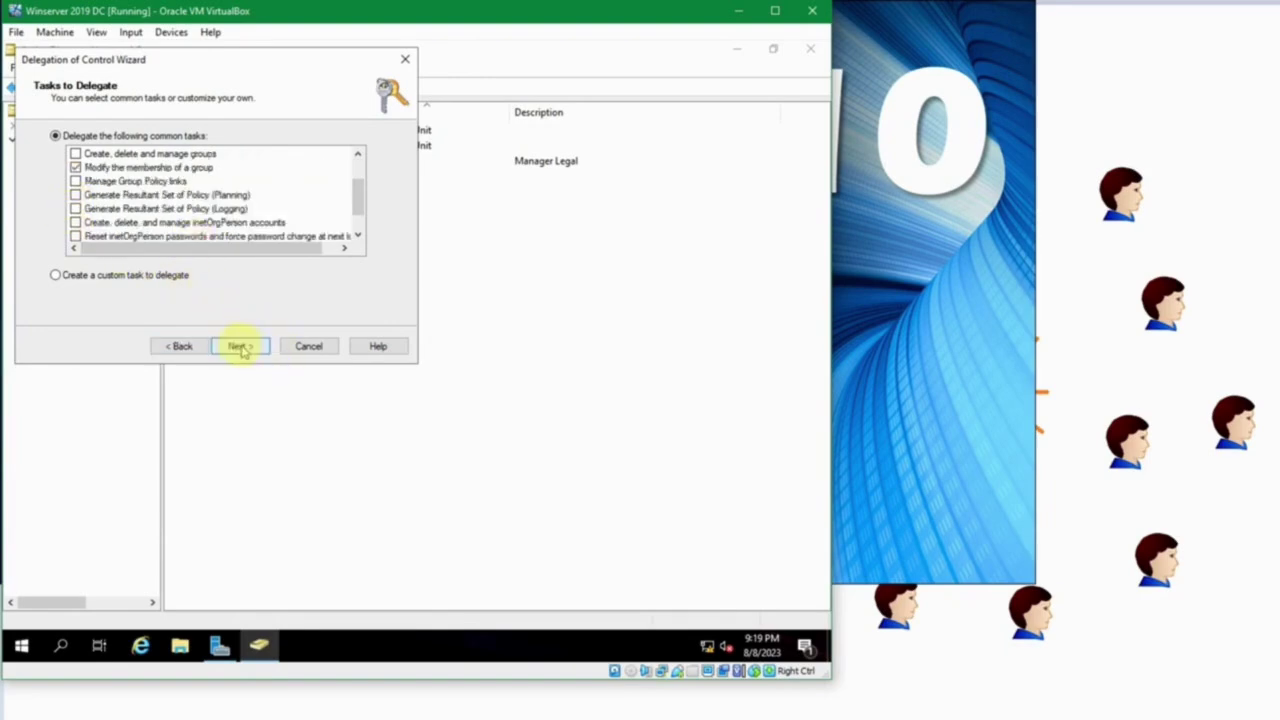
left_click(238, 346)
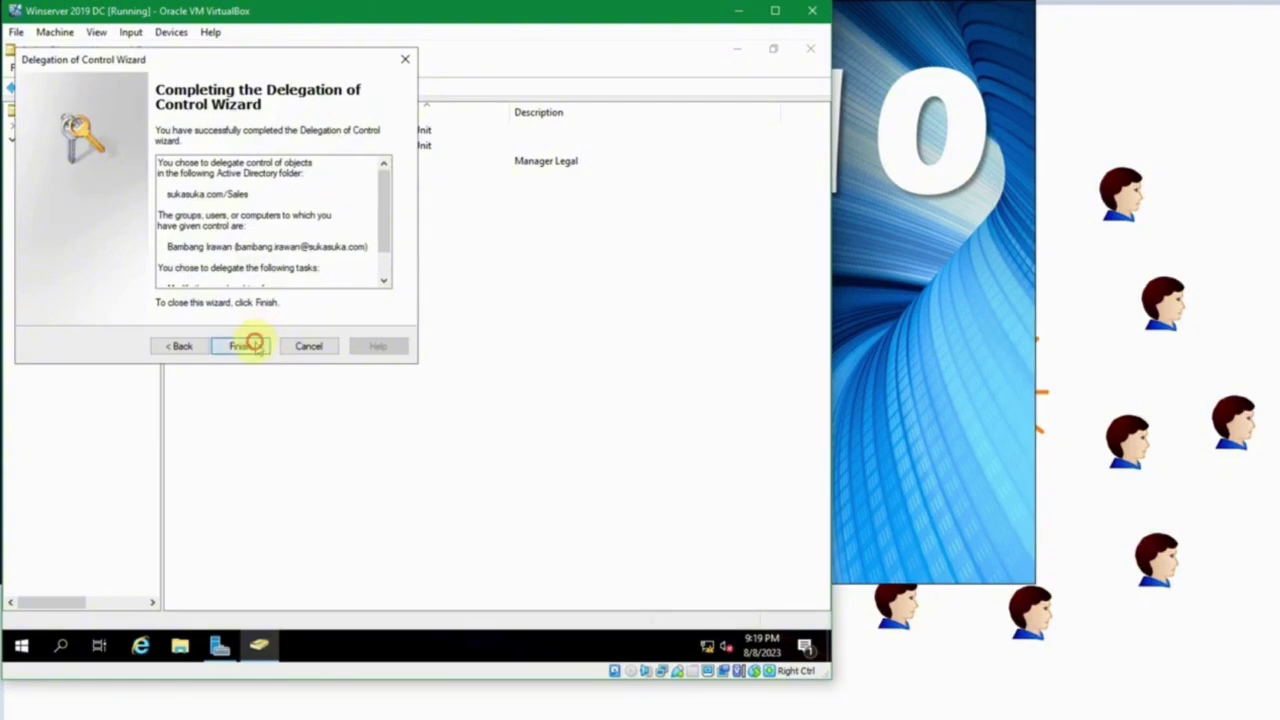
left_click(240, 346)
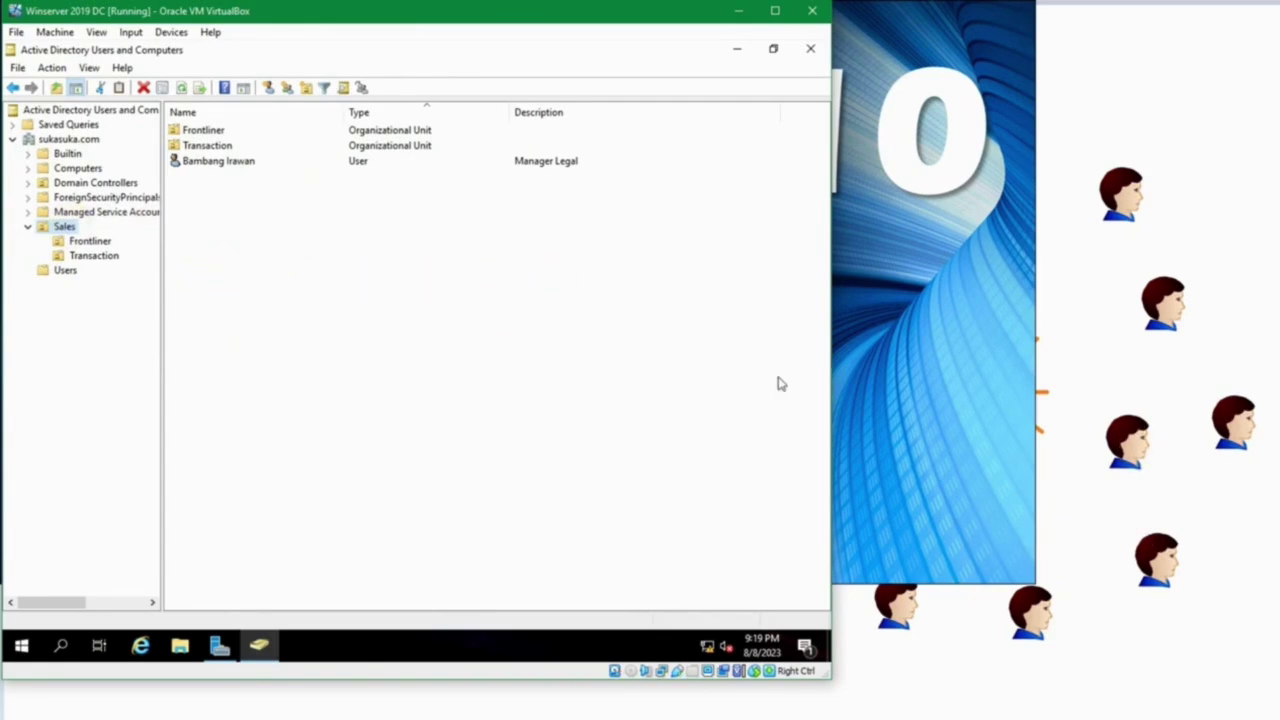
left_click(568, 428)
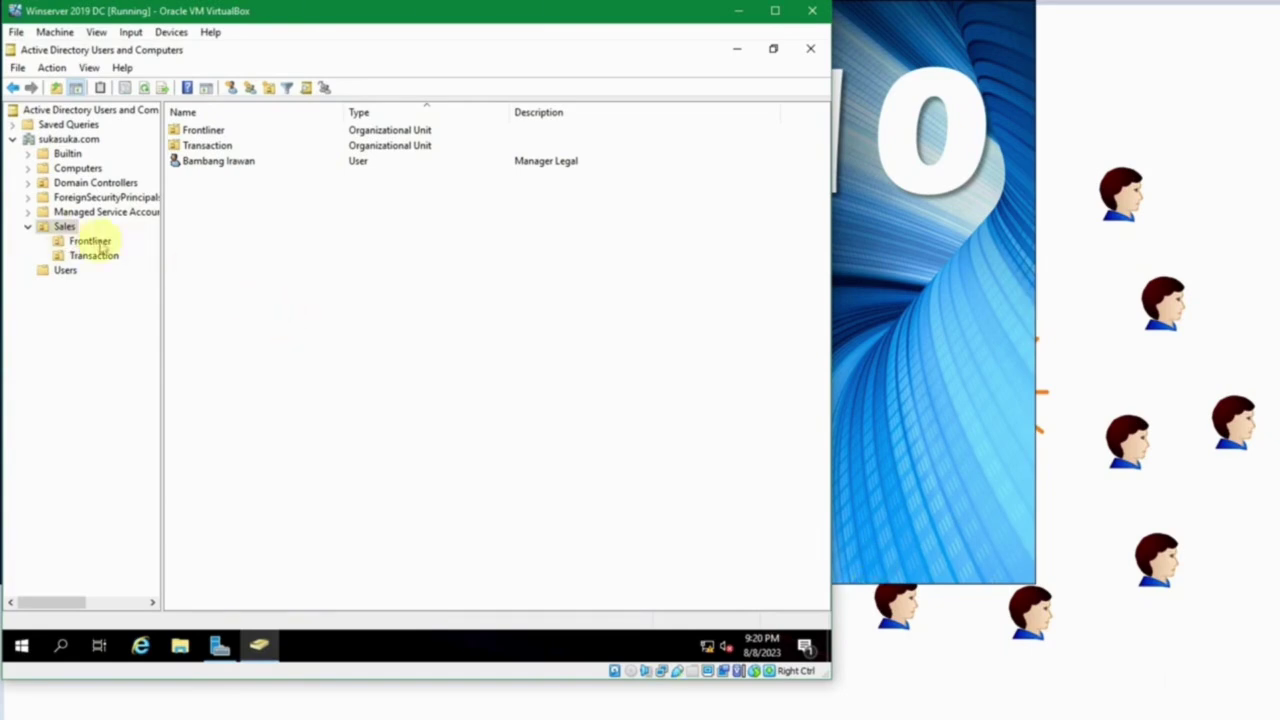
left_click(215, 163)
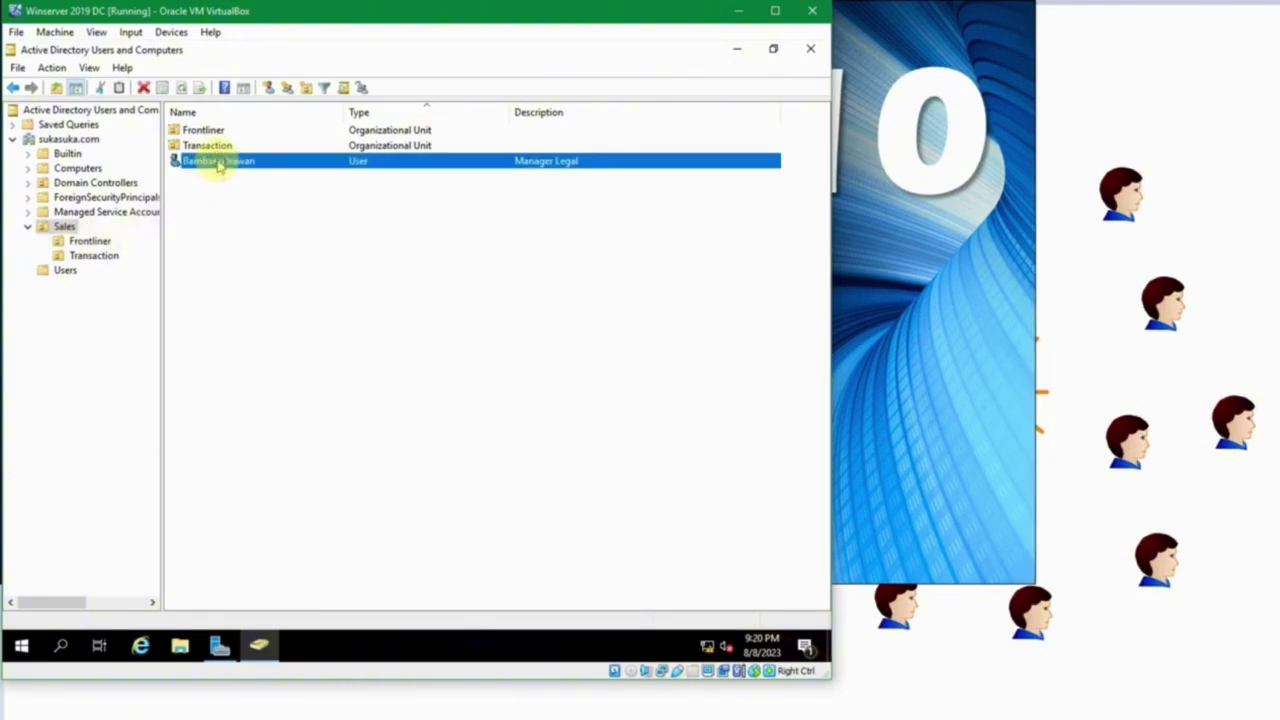
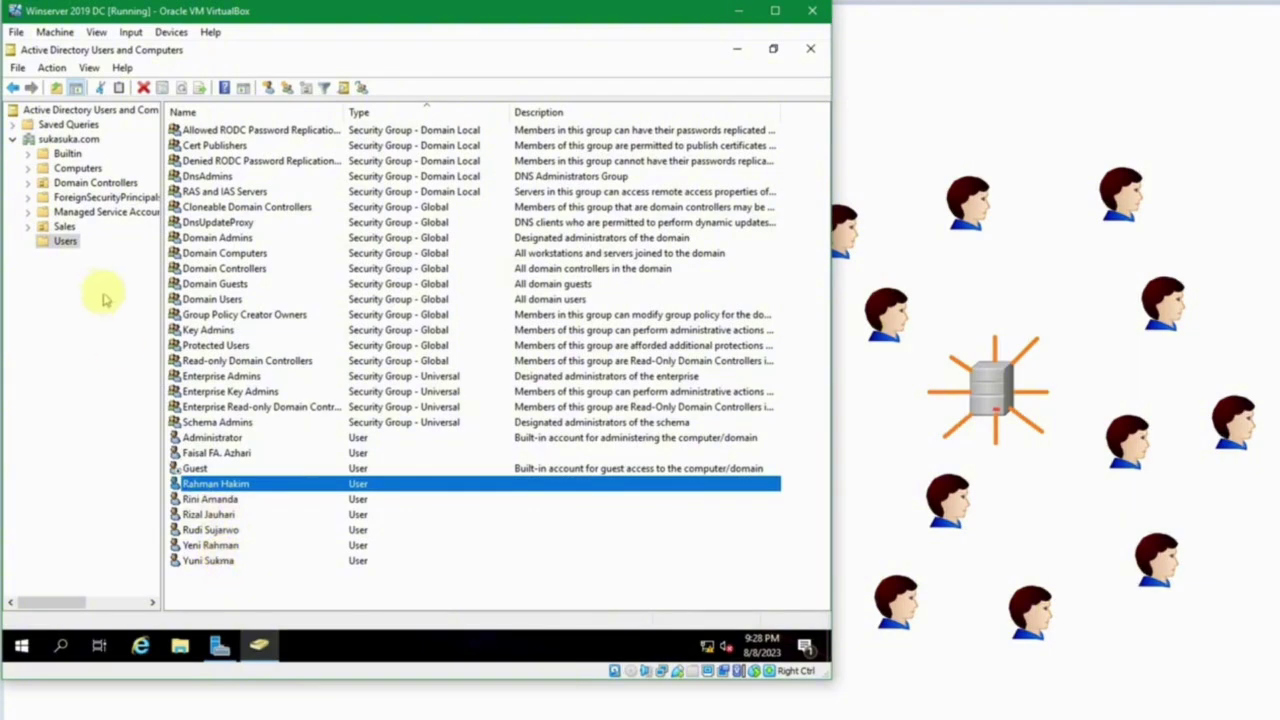
Review the contents of Sales, its Frontliner and Transaction units, the sukasuka.com domain root and the Users container.
left_click(65, 228)
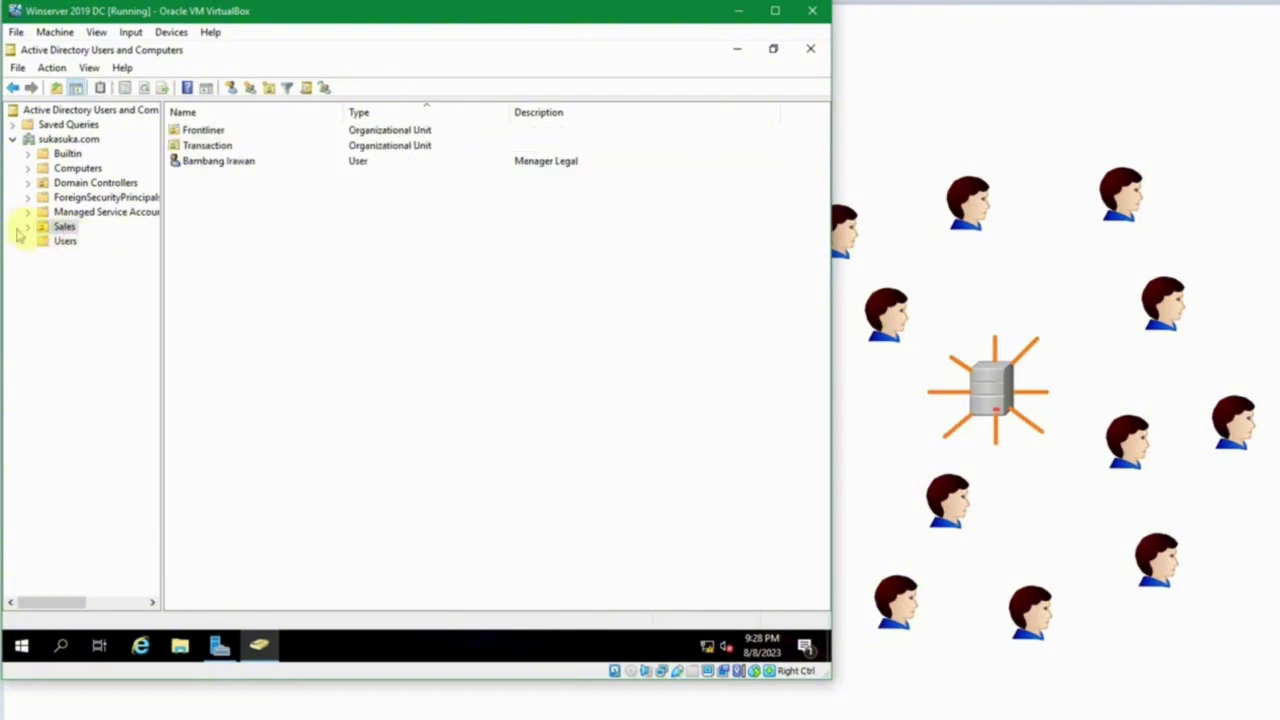
left_click(27, 227)
left_click(88, 241)
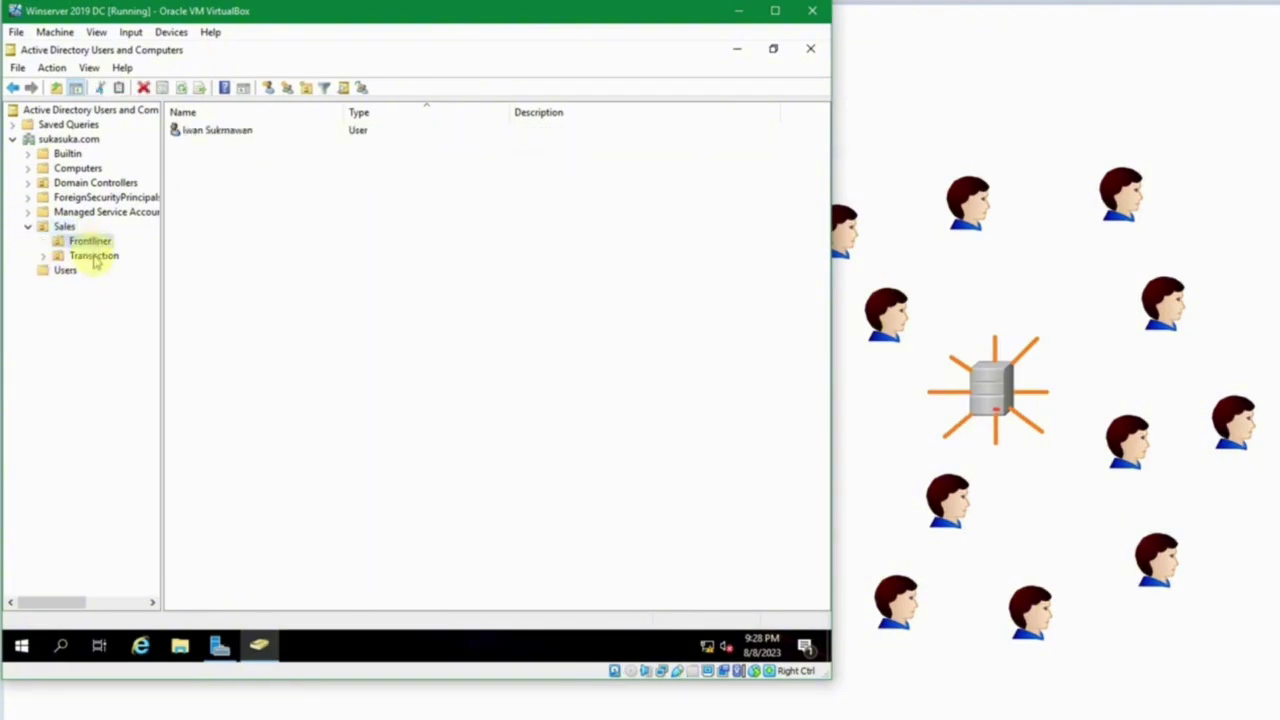
left_click(92, 256)
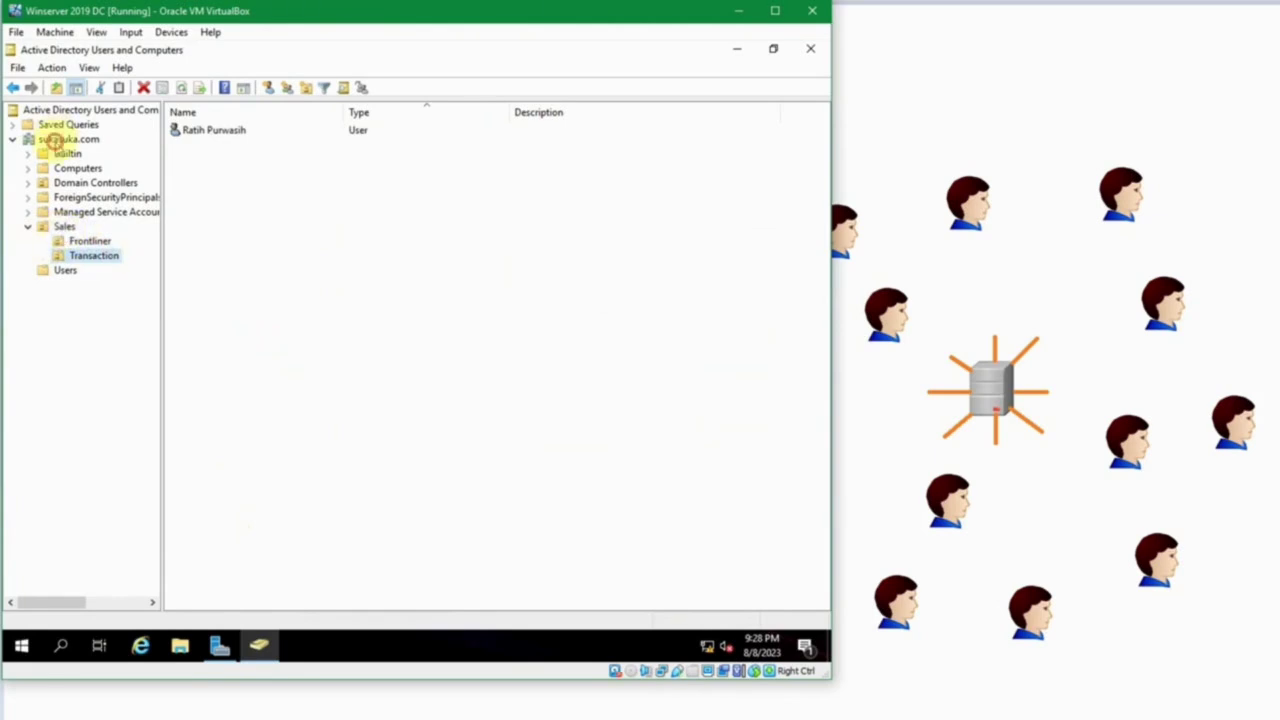
left_click(55, 139)
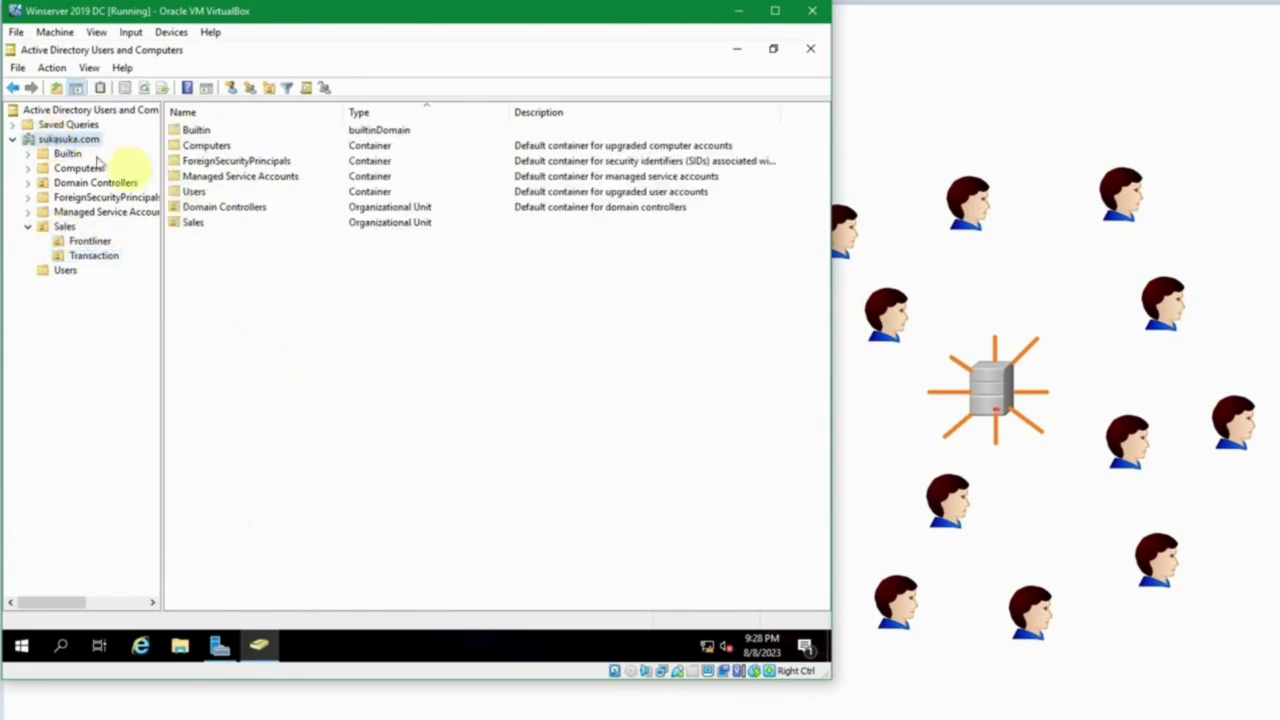
double_click(192, 193)
left_click(468, 560)
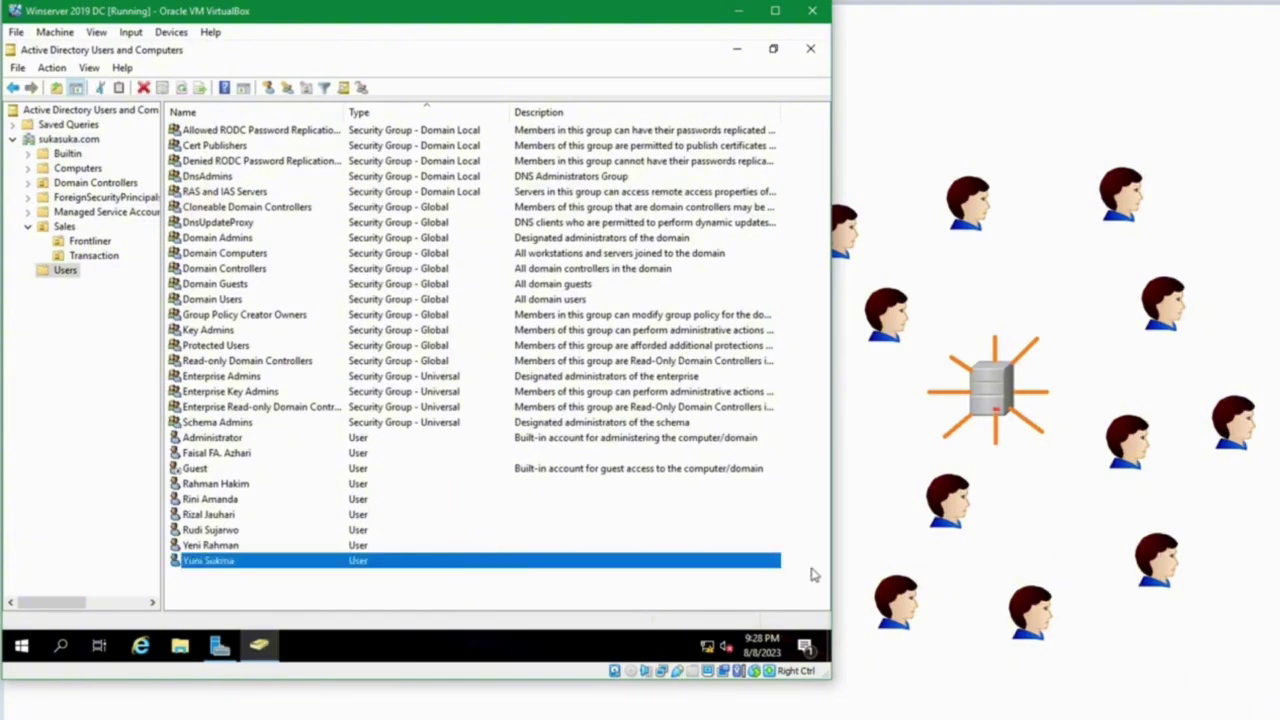
left_click(434, 585)
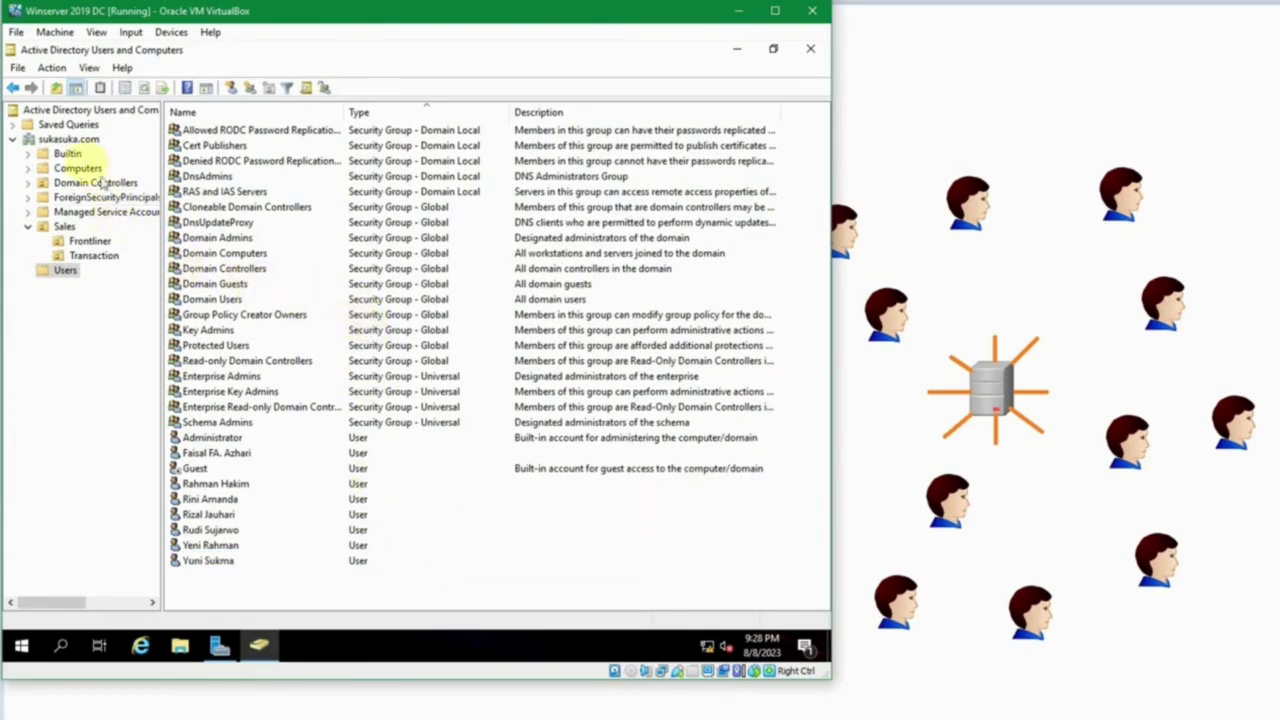
left_click(84, 140)
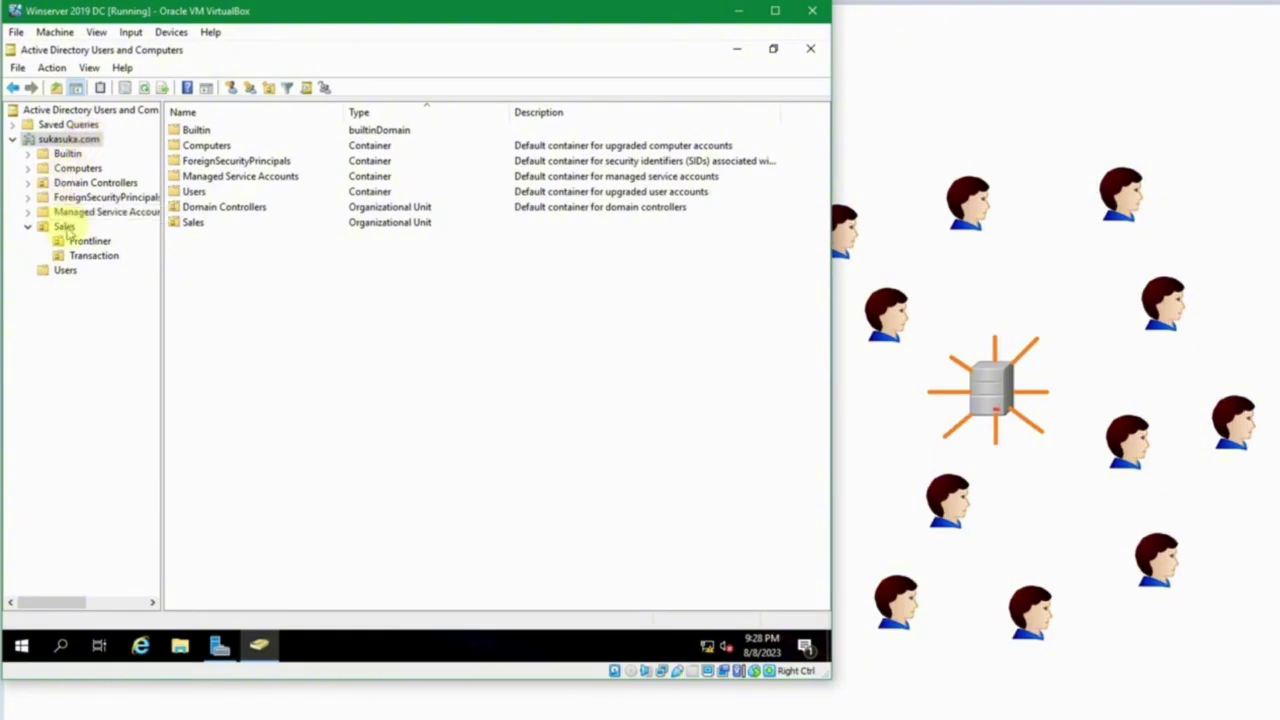
left_click(58, 276)
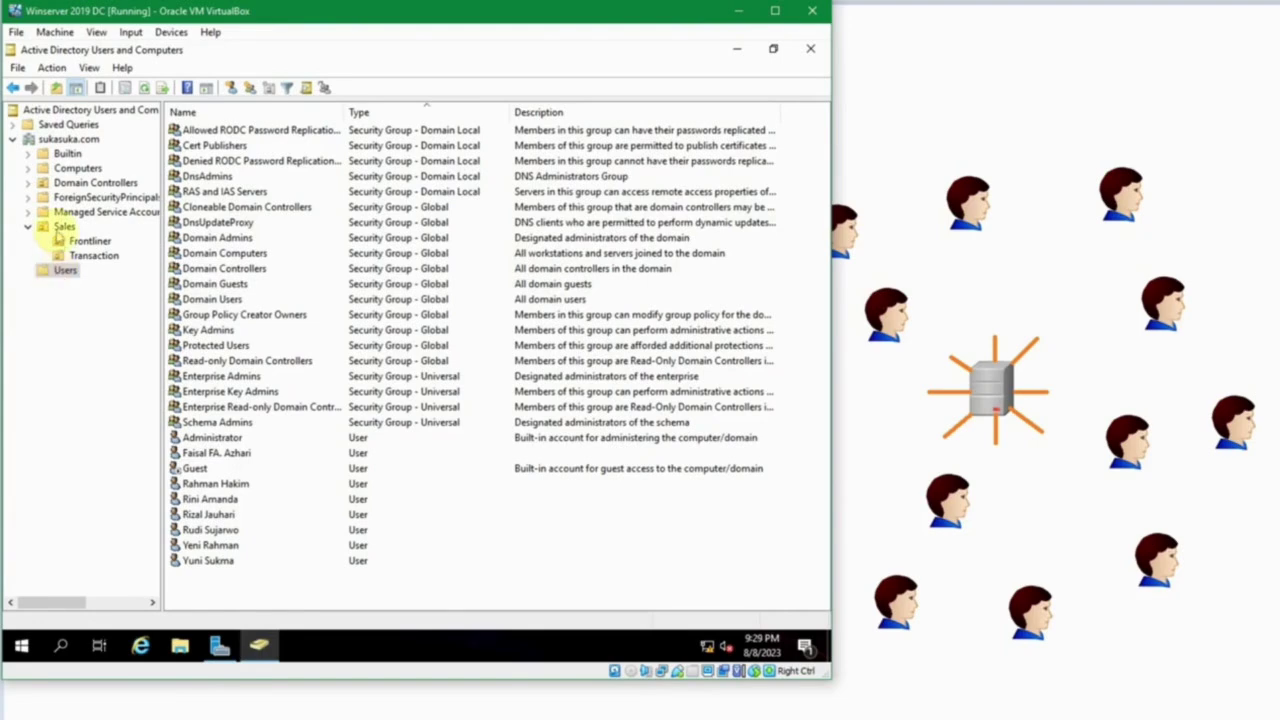
left_click(60, 228)
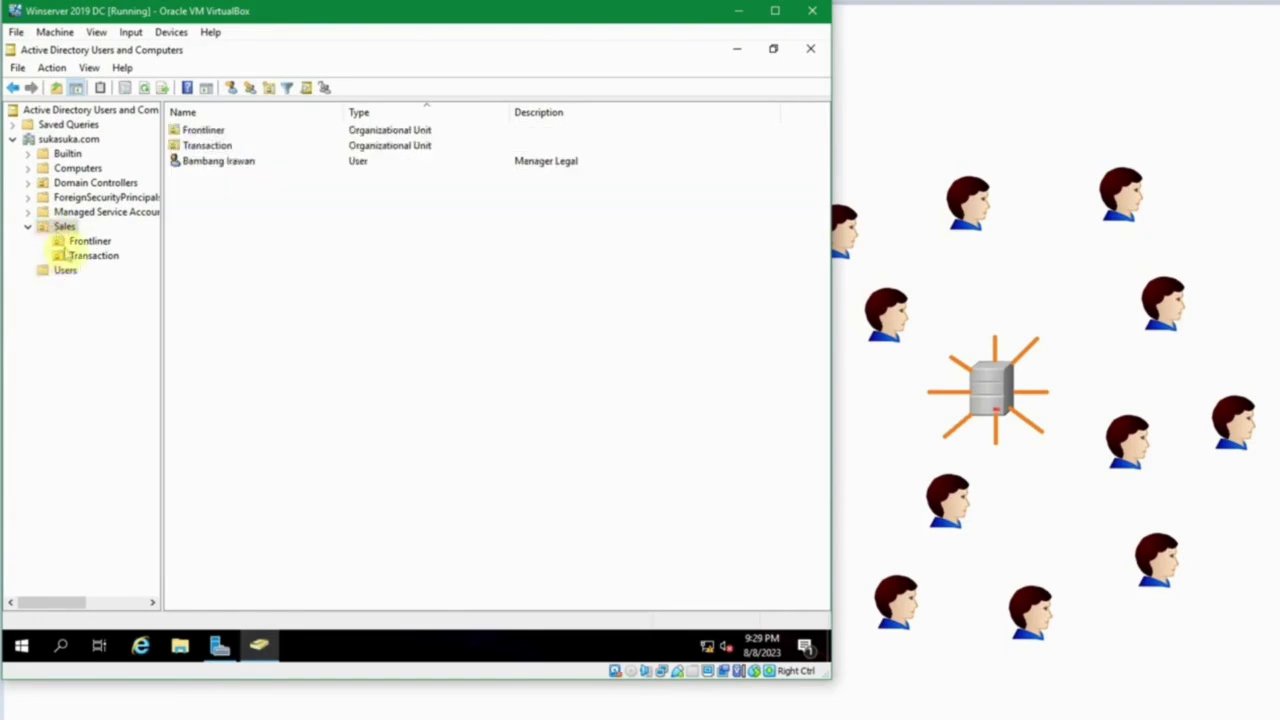
Start a new group in the Users container and name it Sepedaan.
left_click(66, 271)
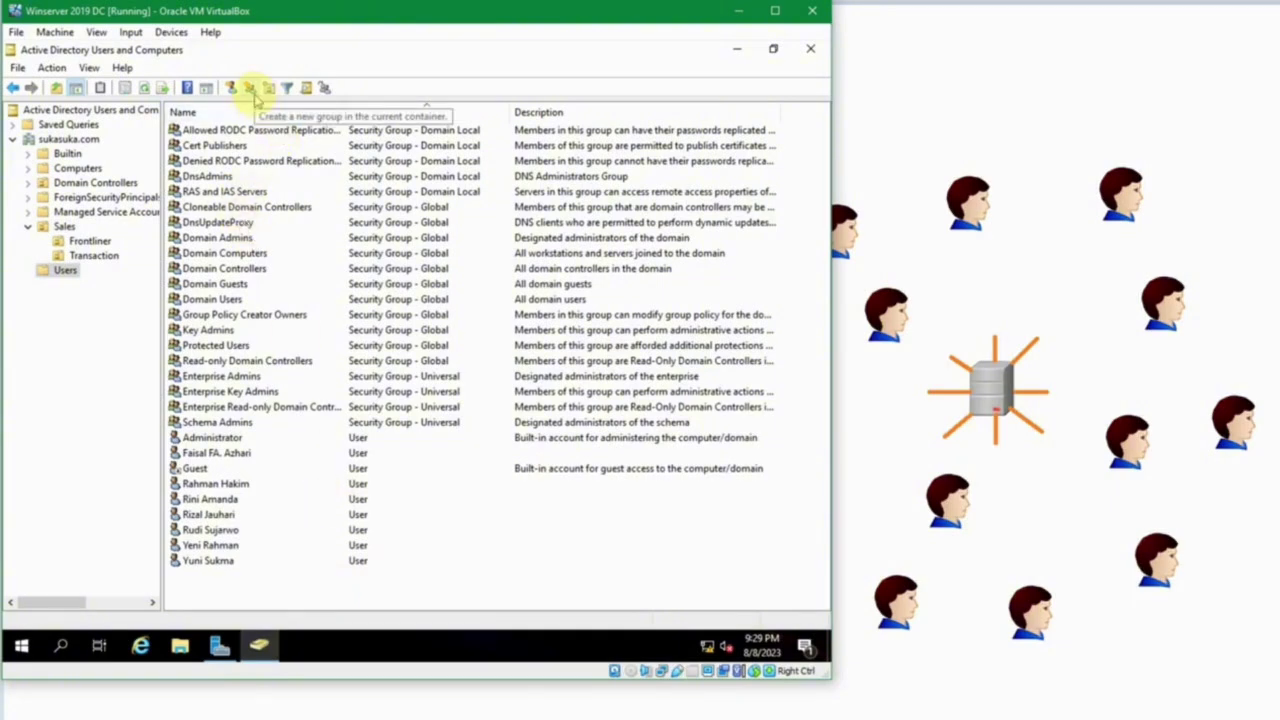
right_click(363, 588)
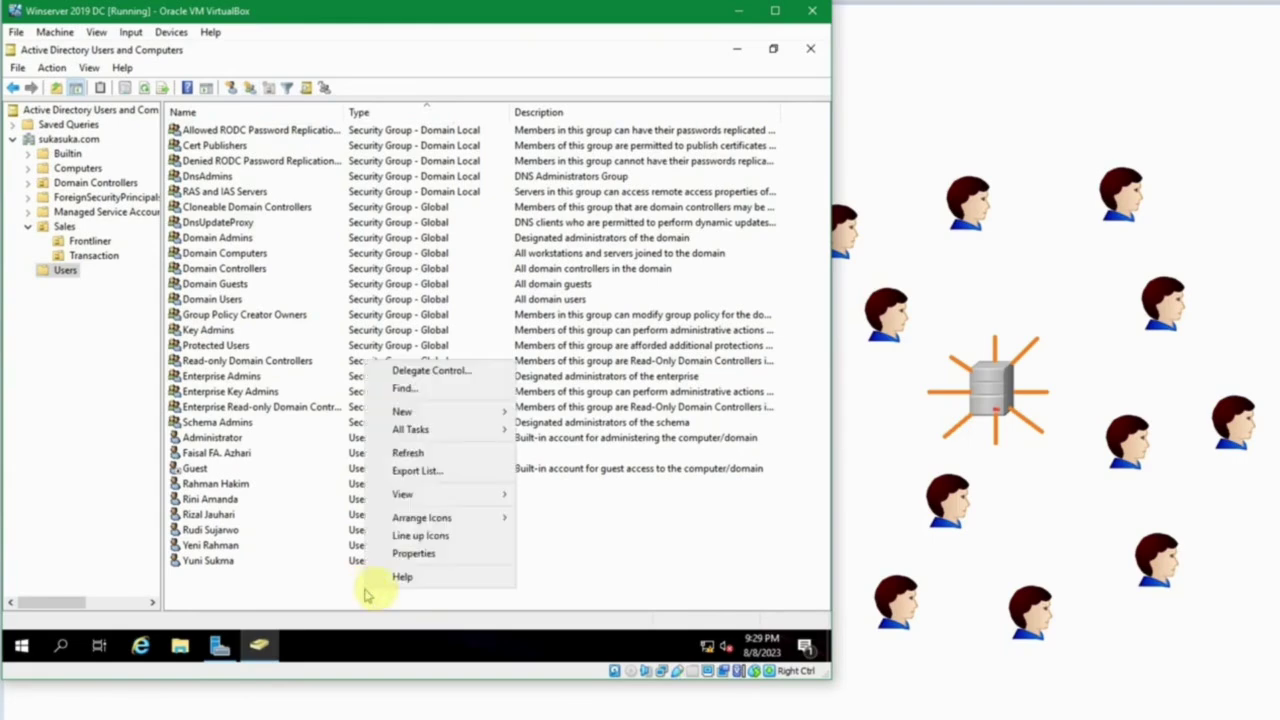
mouse_move(500, 412)
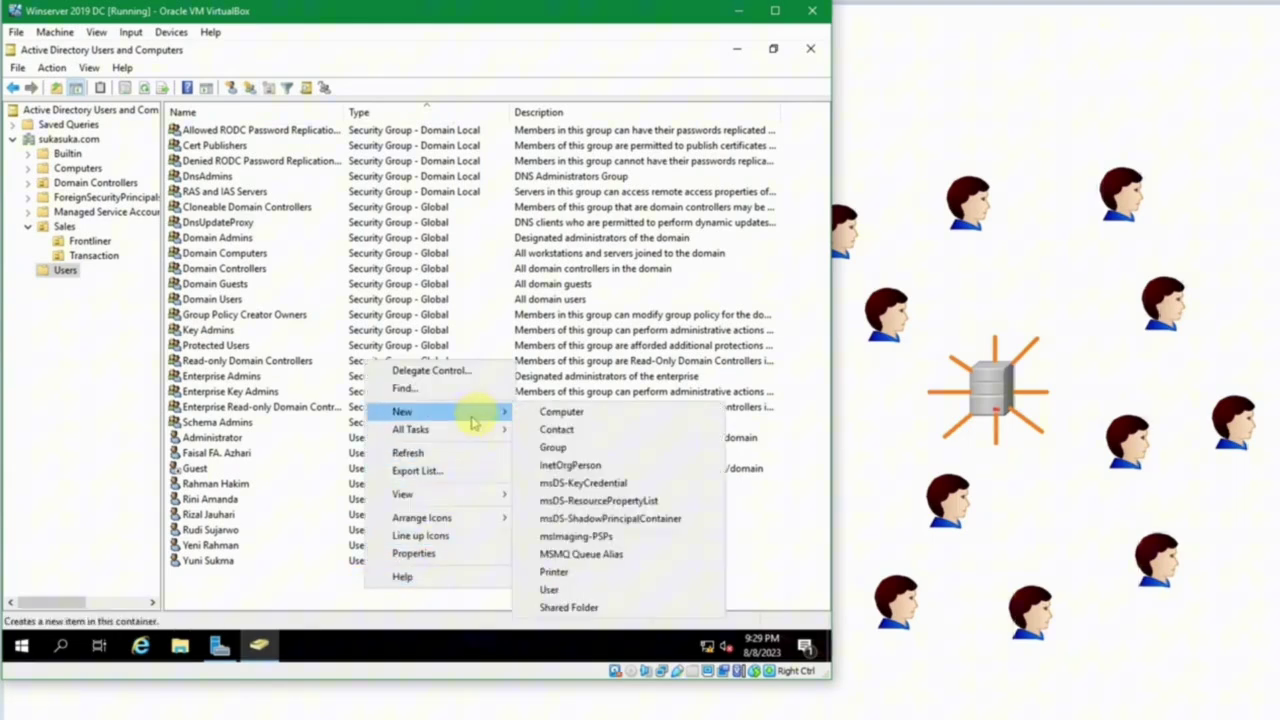
left_click(580, 450)
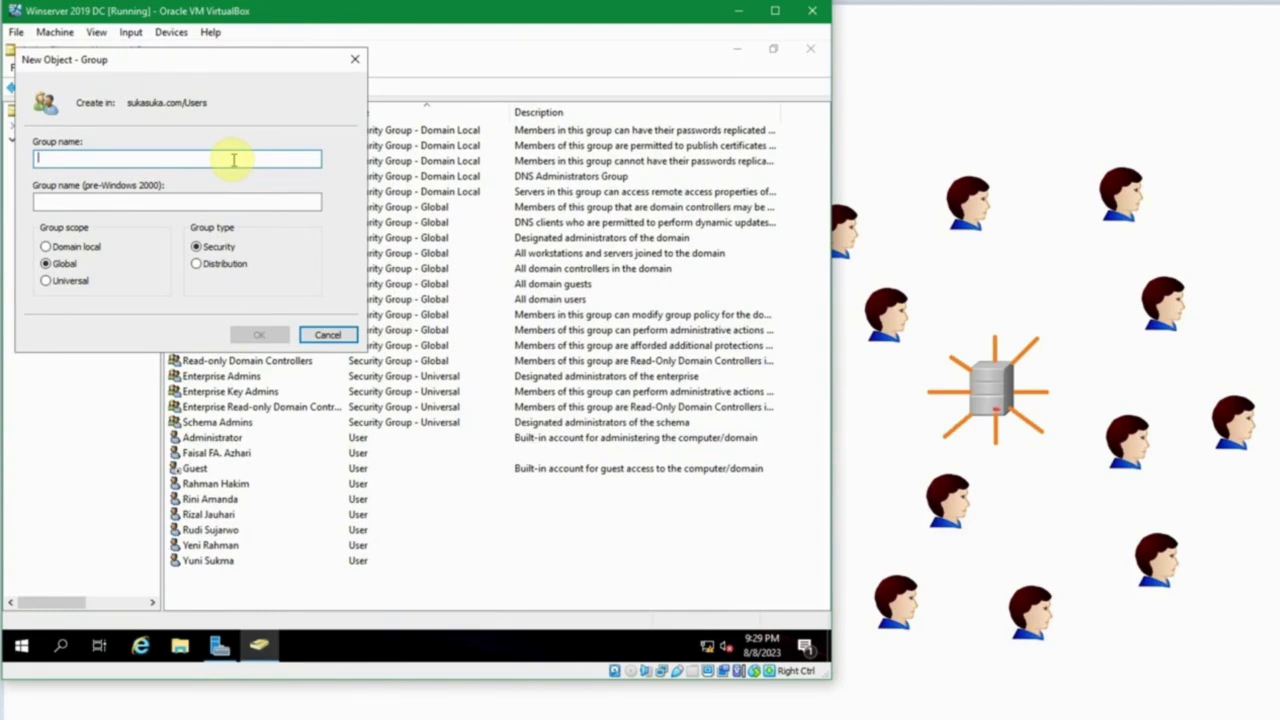
type("S")
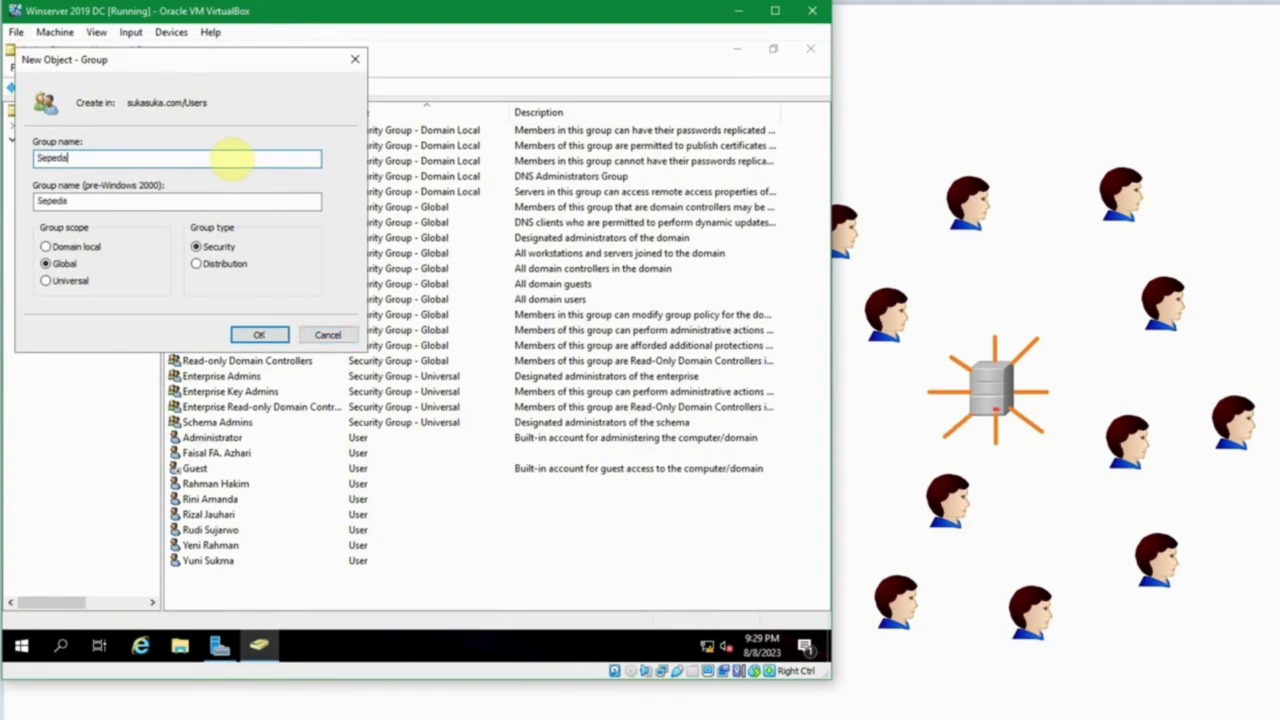
type("epedaan")
Try the group scope options, settle on Global with the Distribution type, and create the Sepedaan group.
left_click(46, 247)
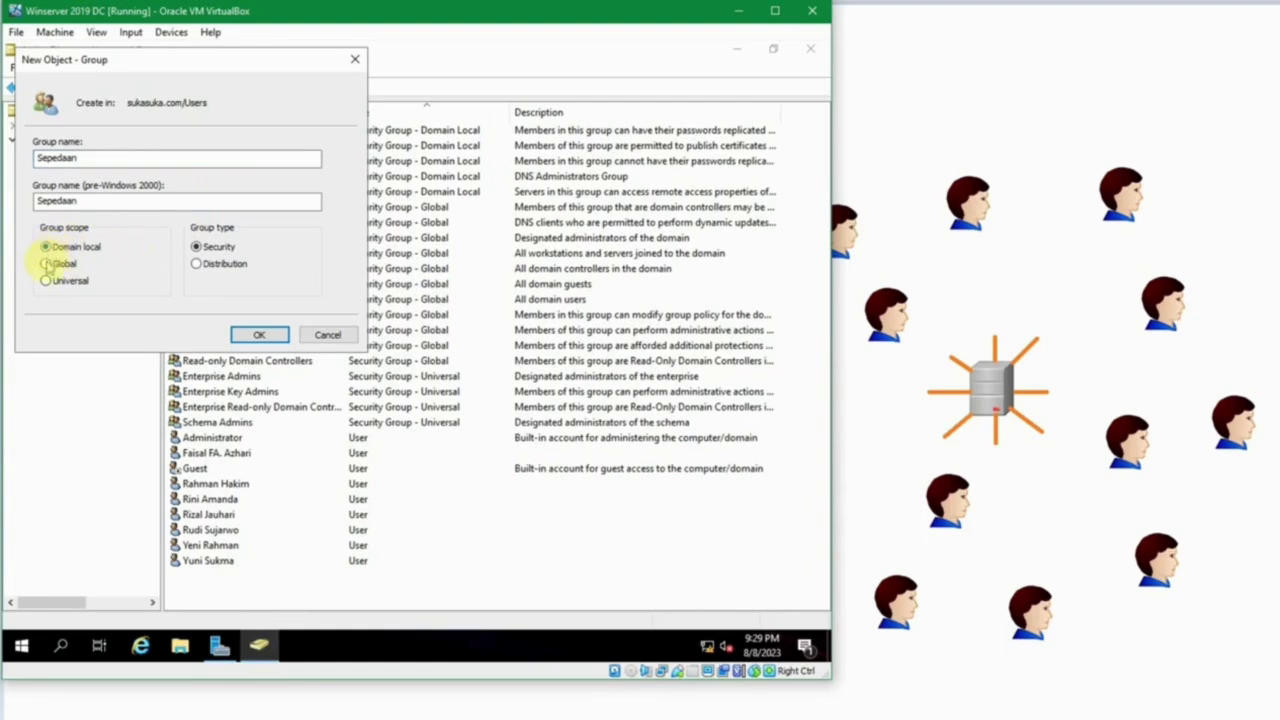
left_click(44, 263)
left_click(45, 281)
left_click(66, 265)
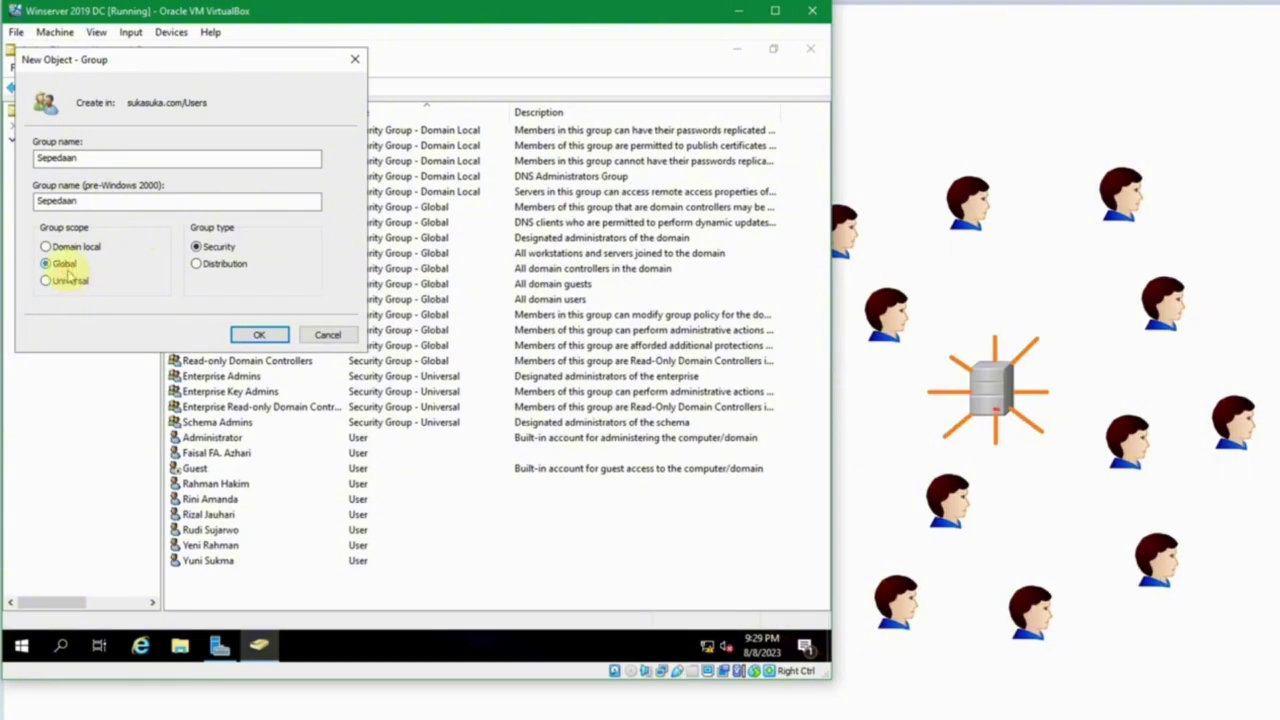
left_click(193, 264)
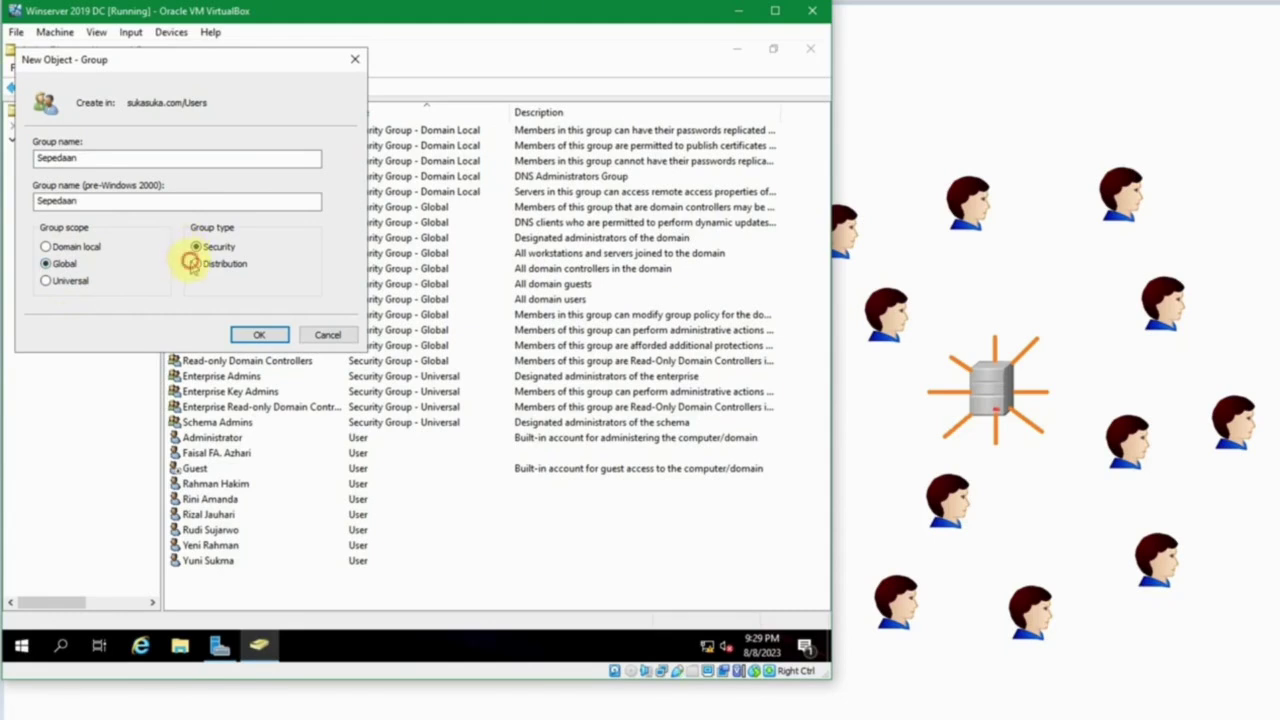
left_click(196, 249)
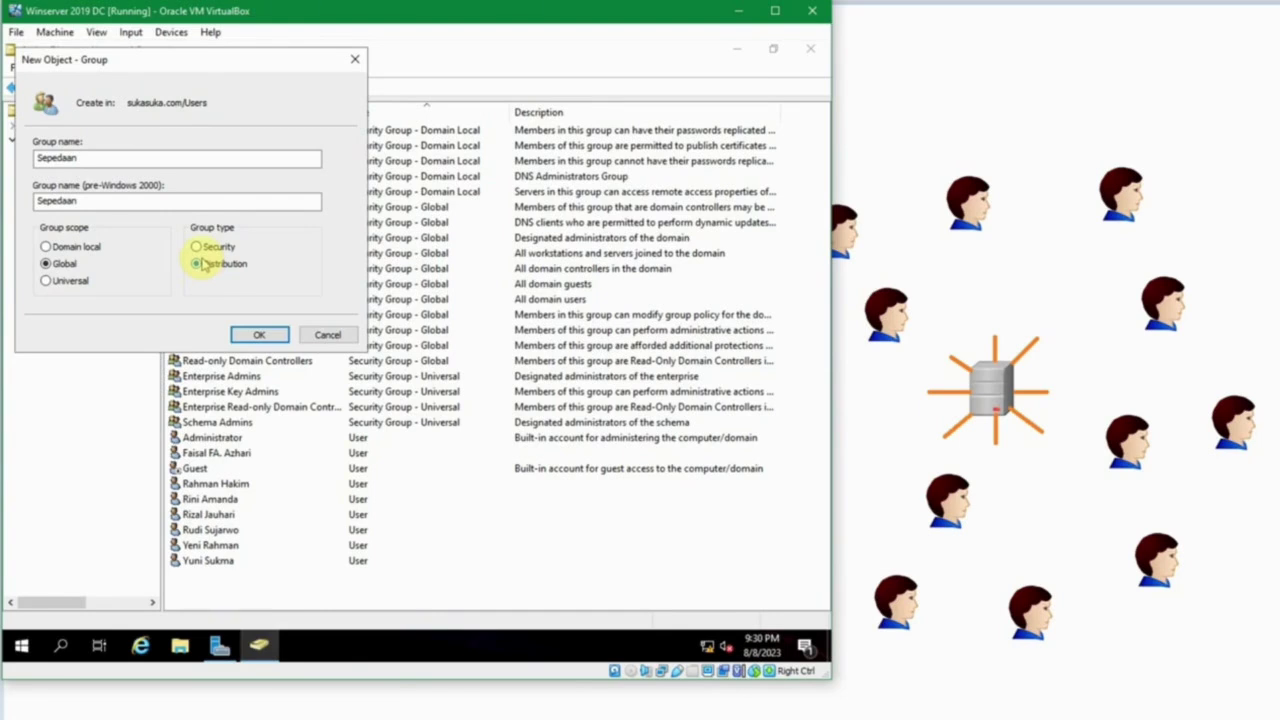
left_click(257, 334)
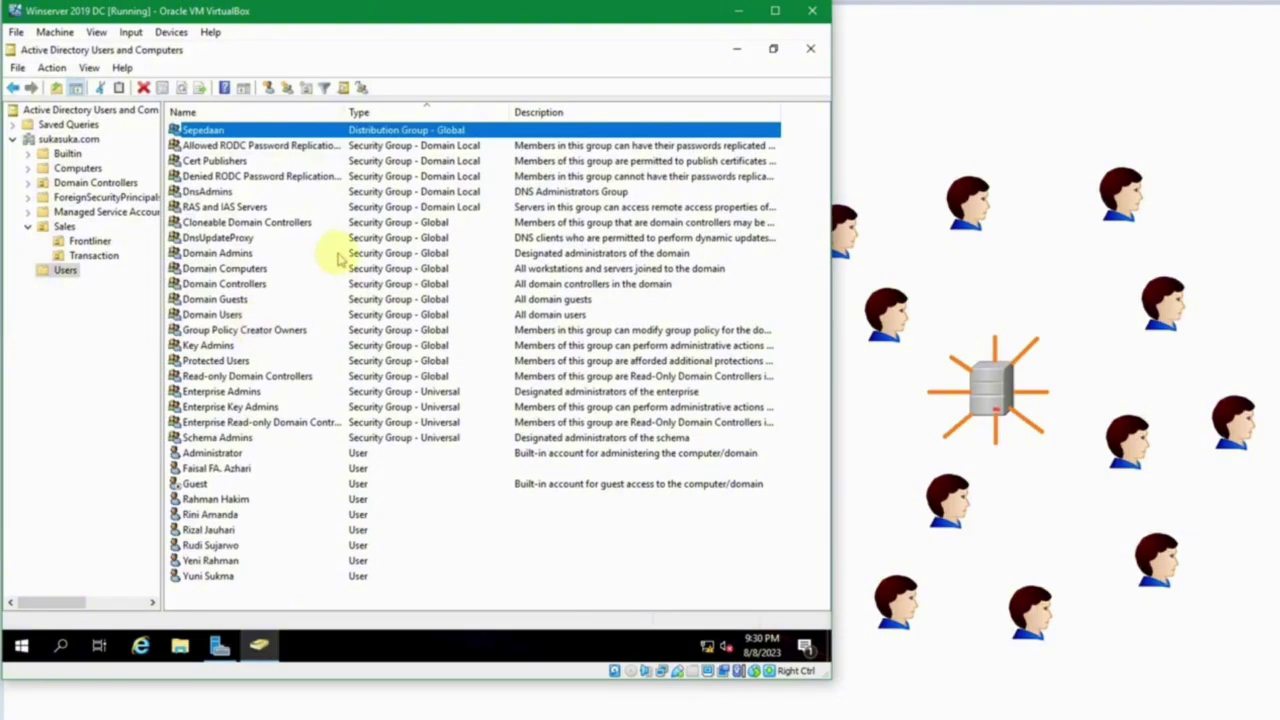
Add the user account two rows below Guest to Sepedaan's member list, looking it up by first name.
double_click(218, 129)
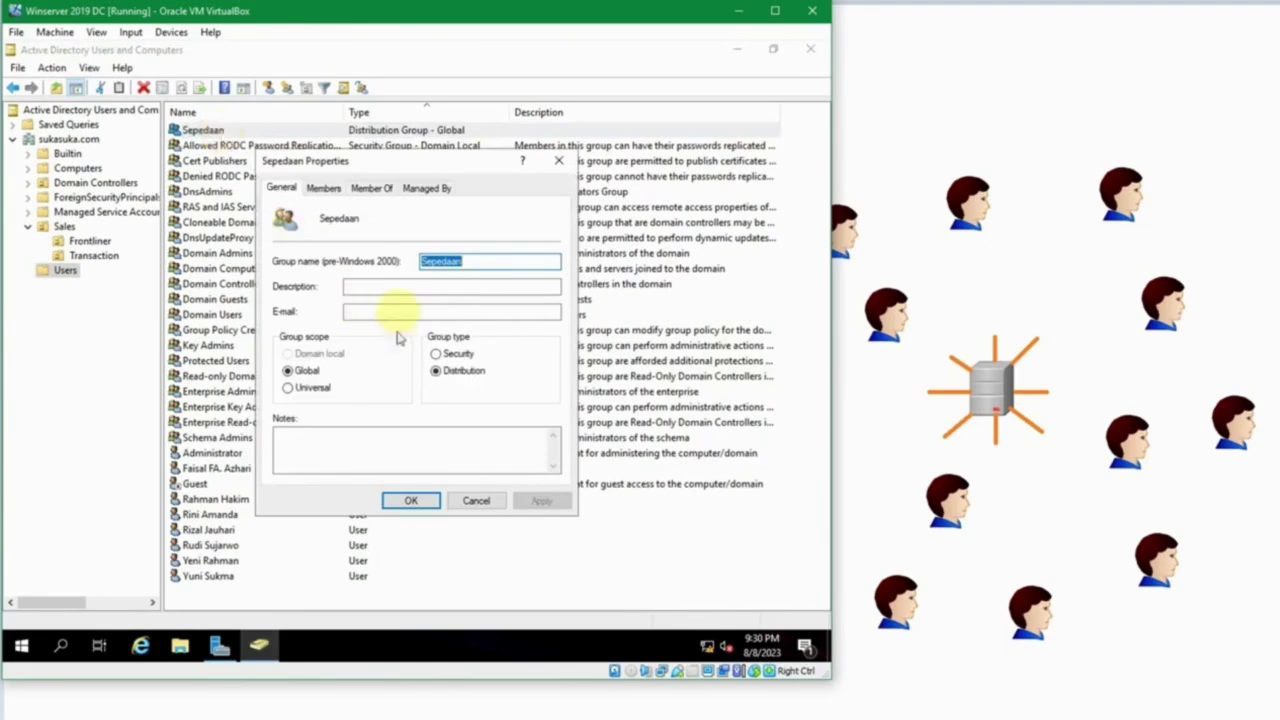
left_click(478, 501)
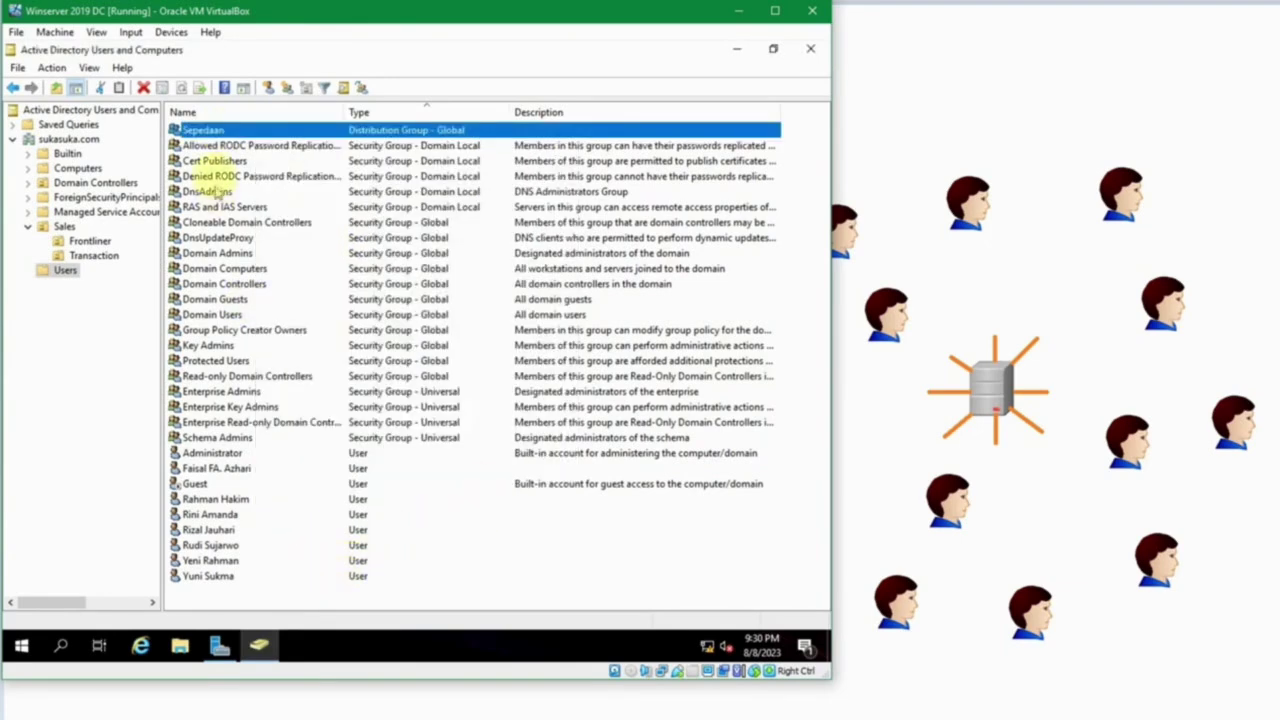
double_click(220, 131)
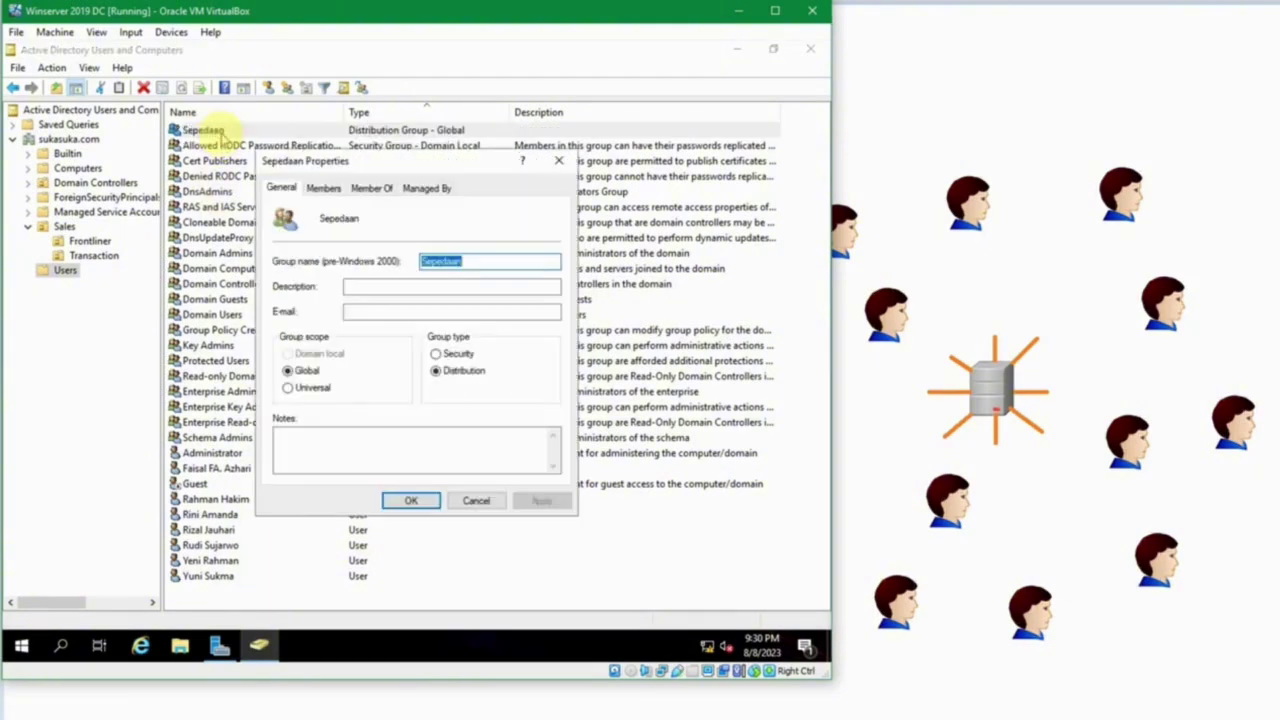
left_click(322, 189)
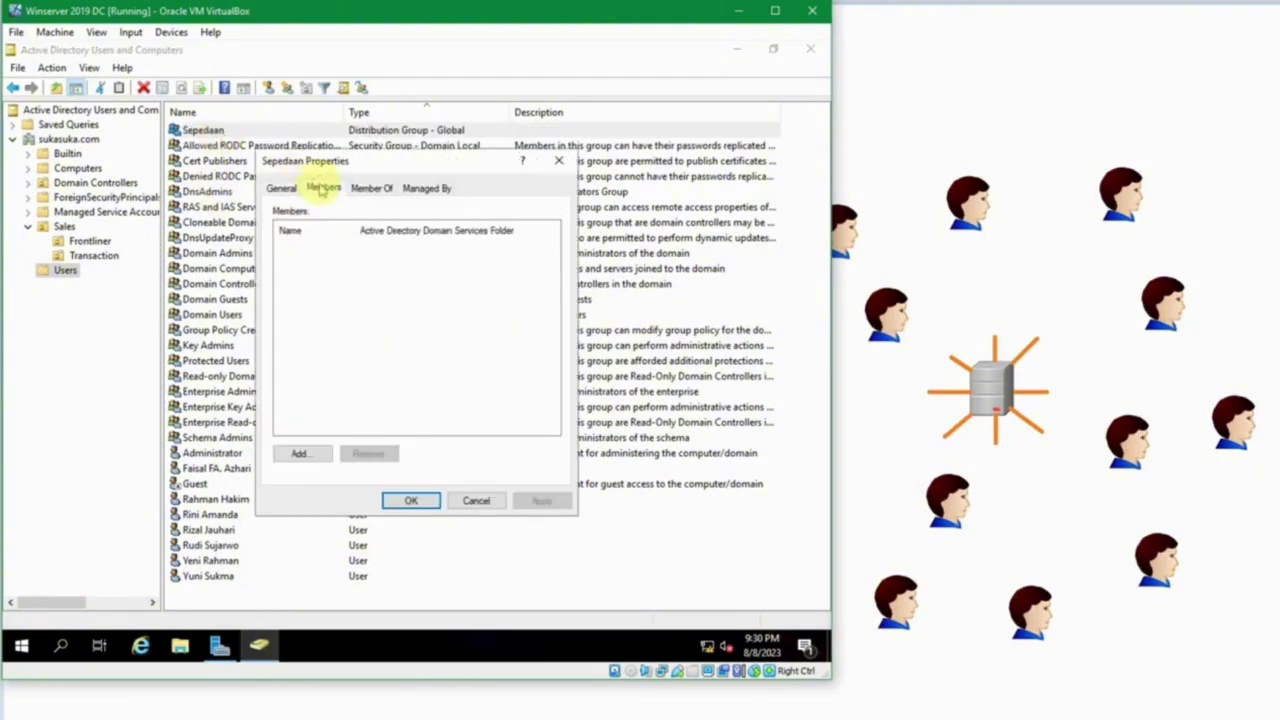
left_click(308, 451)
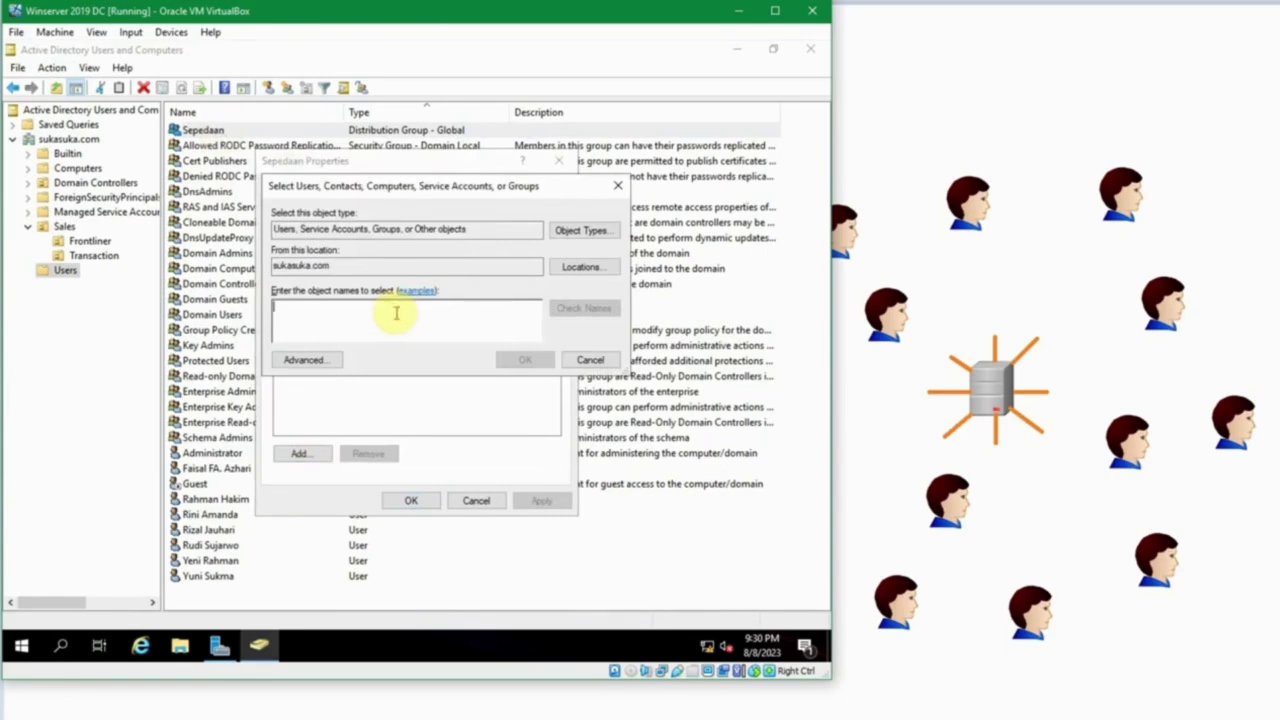
type("Ri")
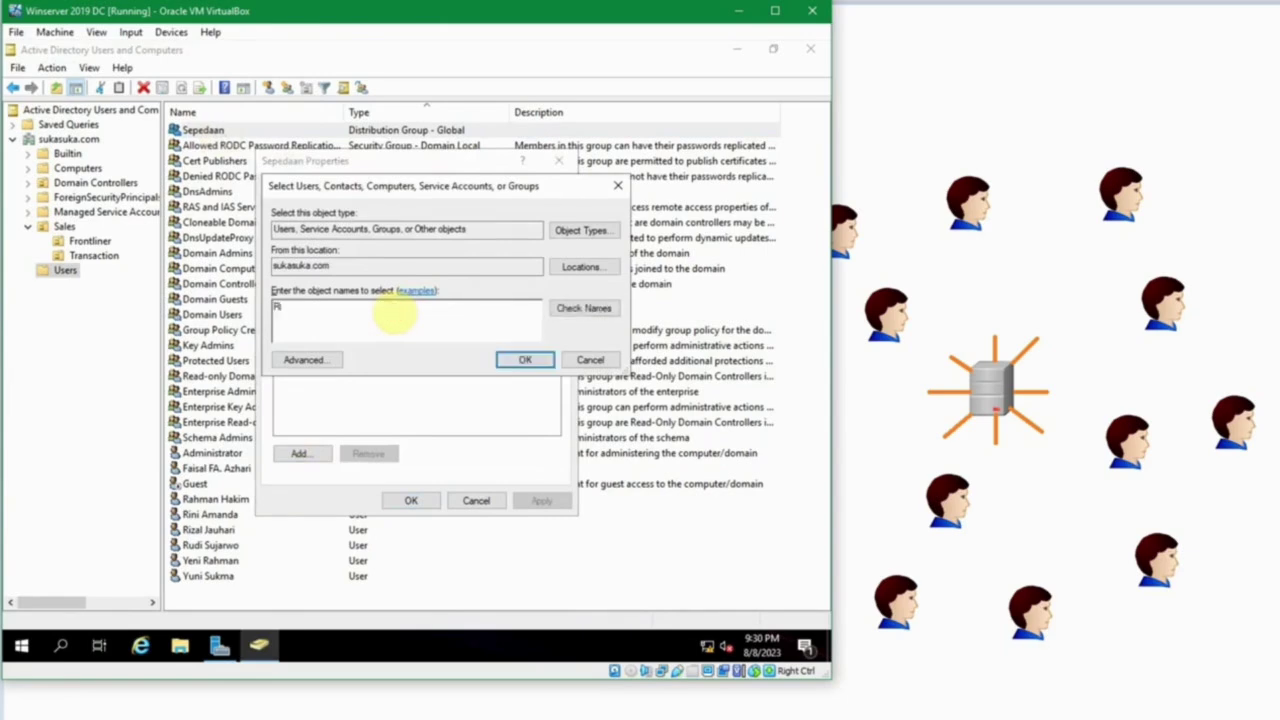
key("BackSpace")
key("BackSpace")
type("rini")
left_click(570, 310)
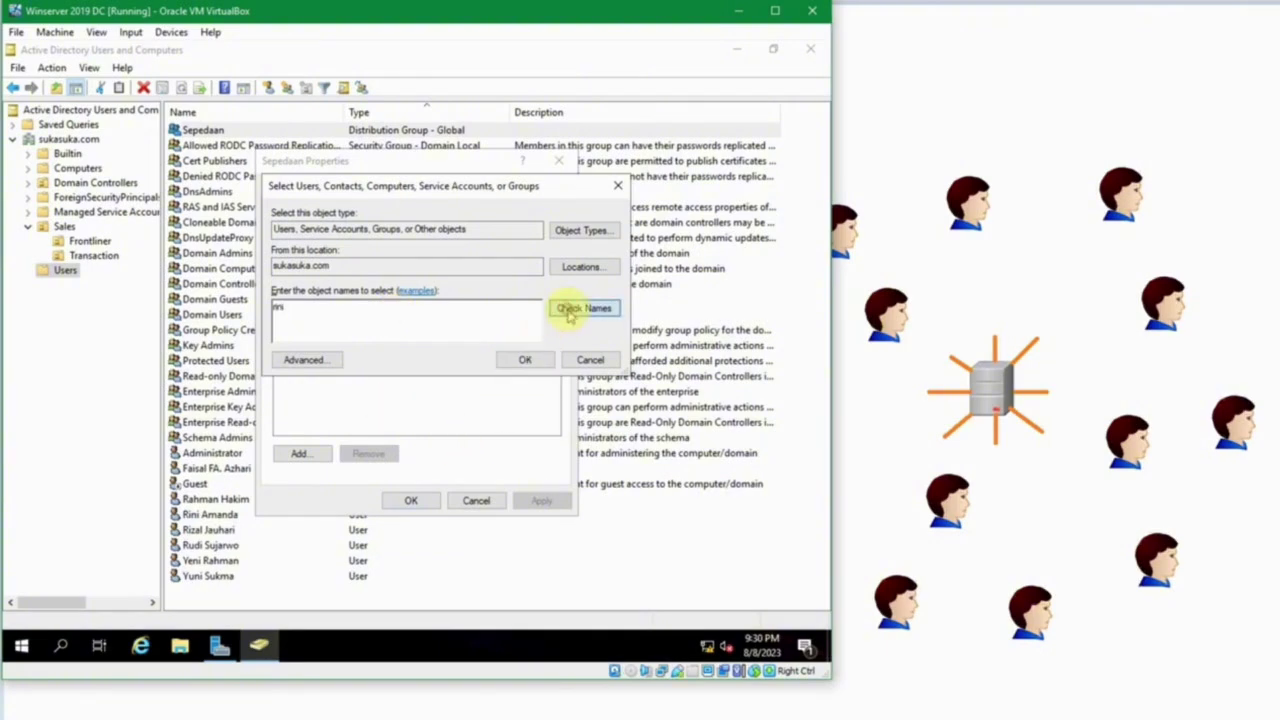
left_click(520, 358)
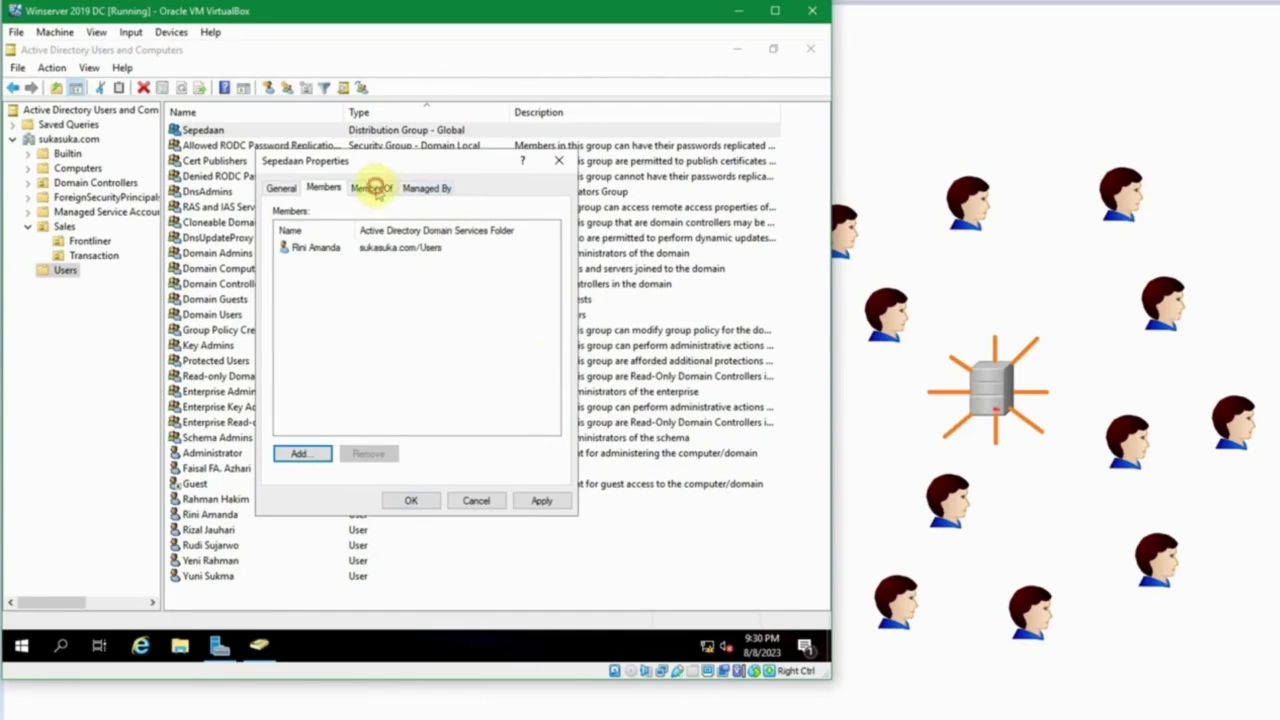
Check Sepedaan's own group memberships and its member list, and save the new membership.
left_click(372, 188)
left_click(337, 190)
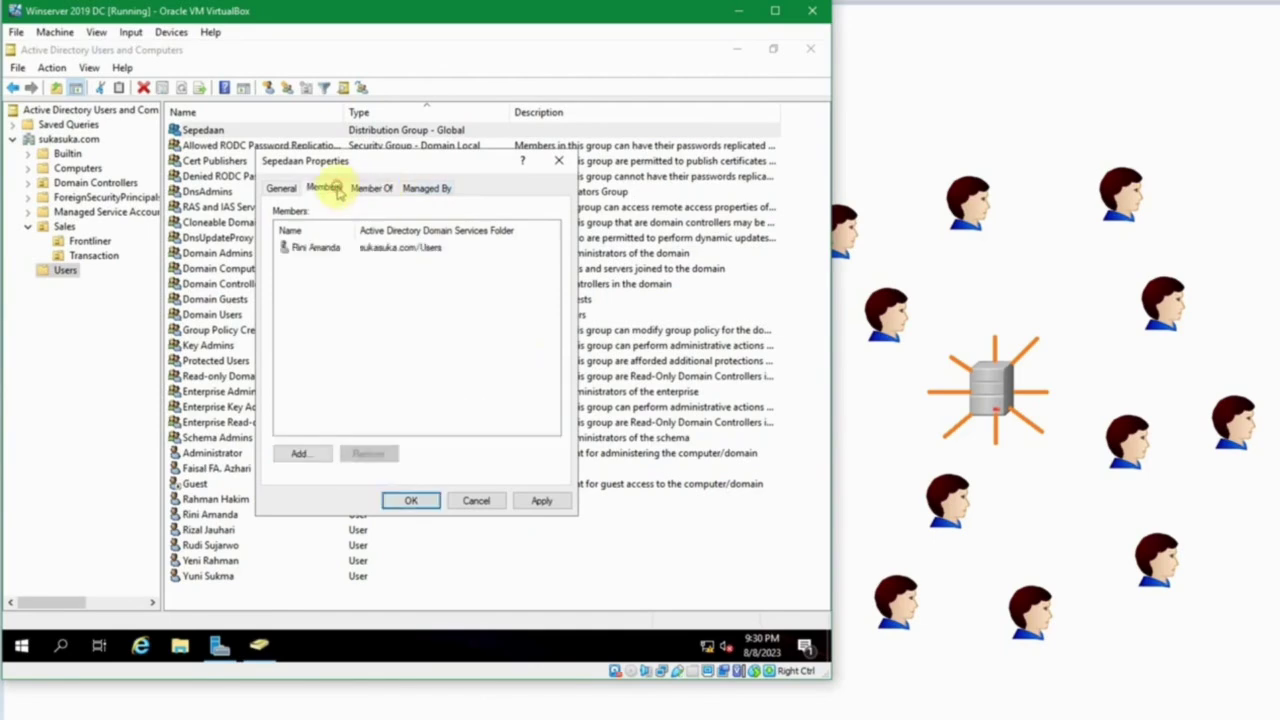
left_click(304, 248)
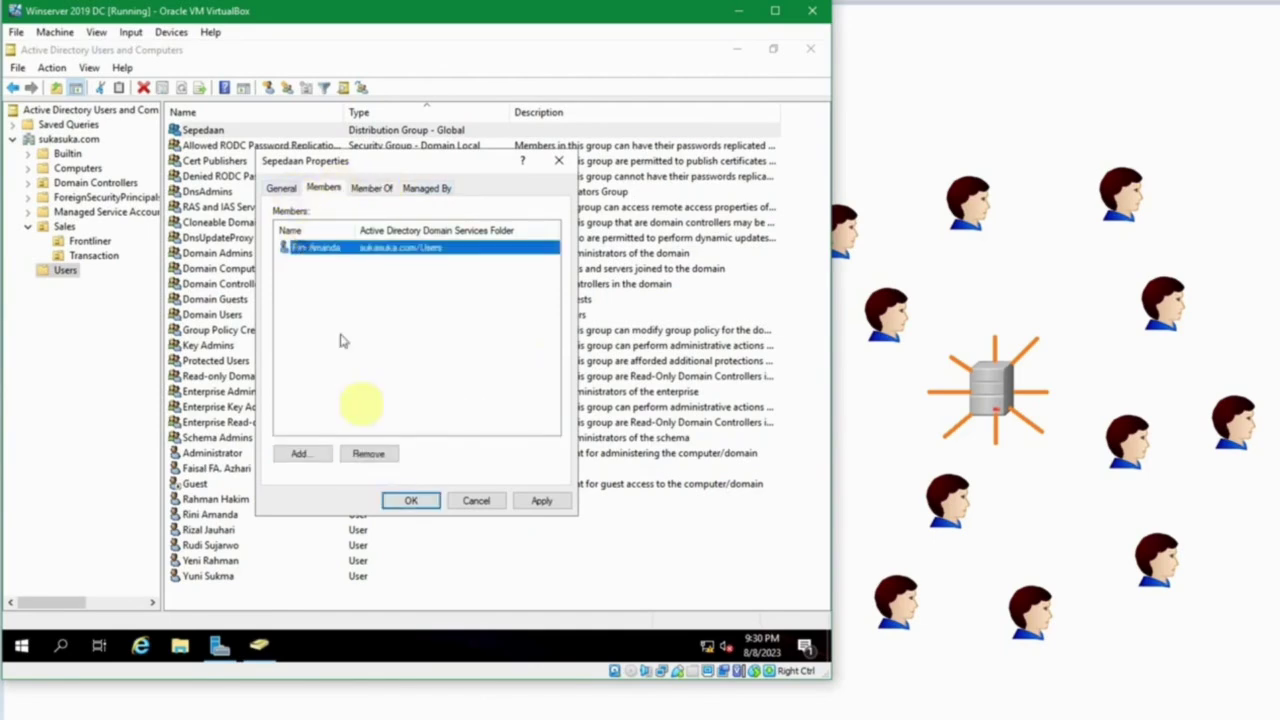
left_click(412, 500)
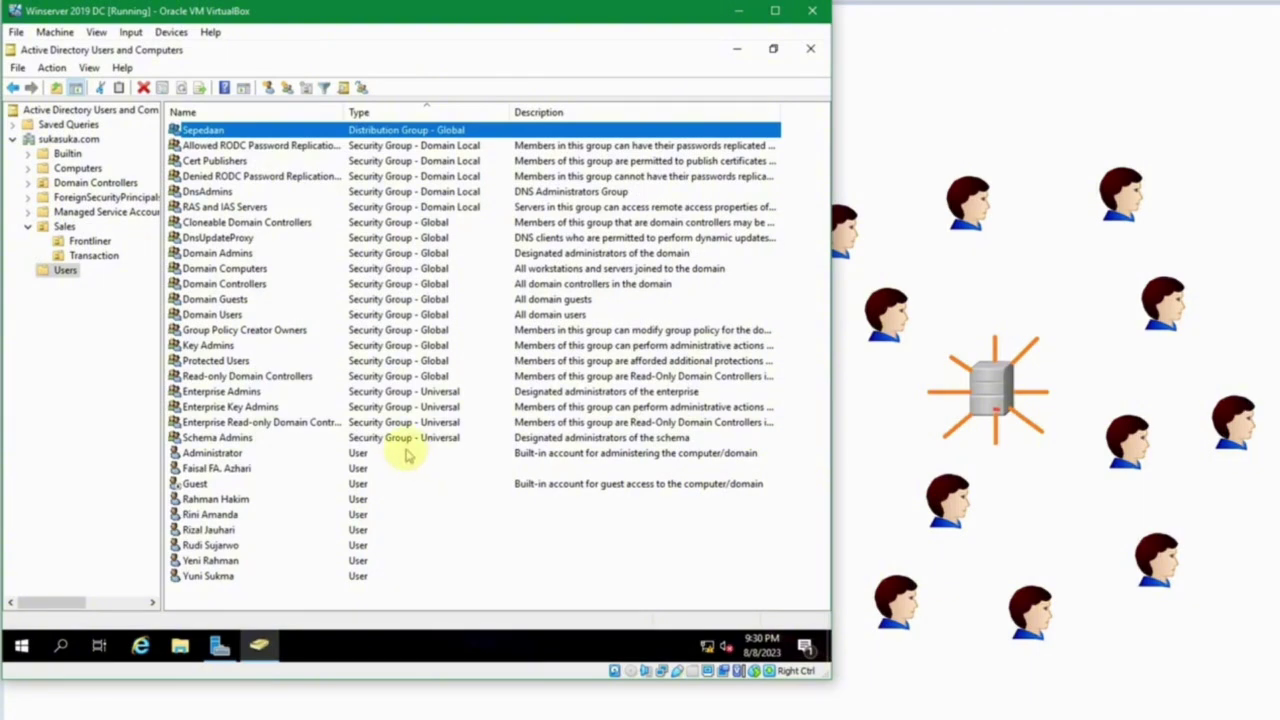
Add the user account three rows below Guest to Sepedaan through that account's own group memberships, and save it.
left_click(226, 533)
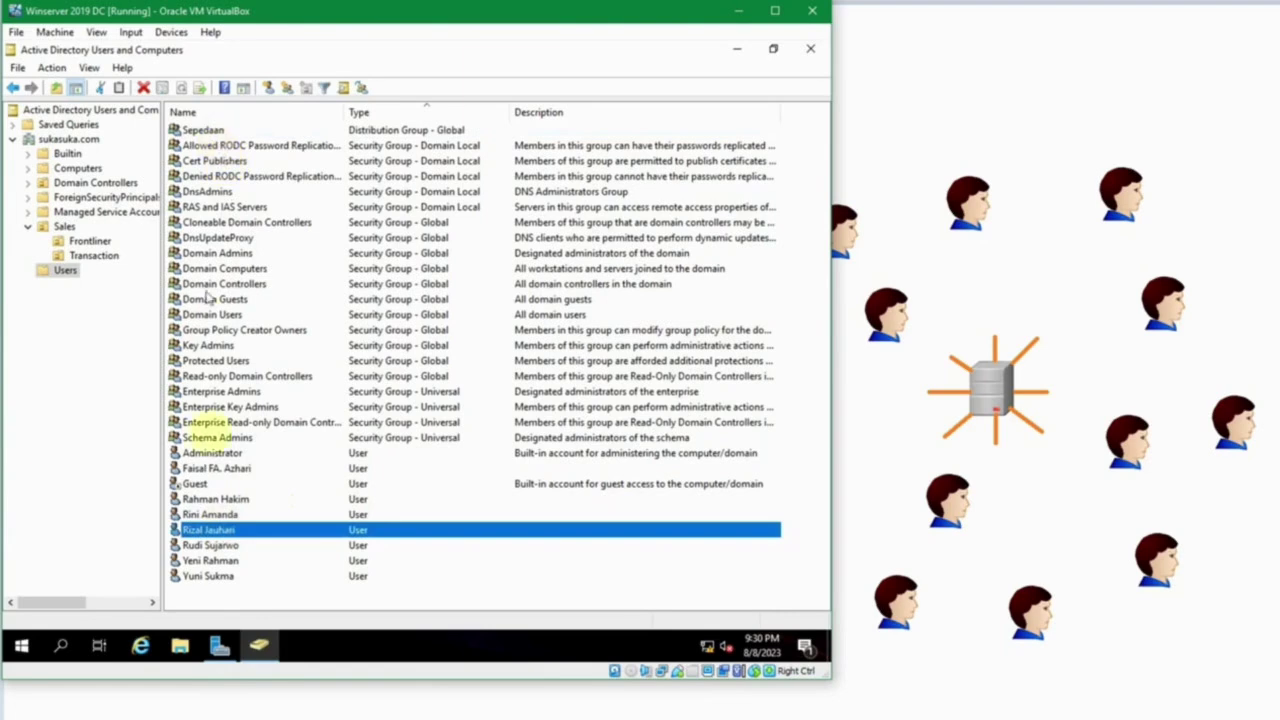
right_click(222, 535)
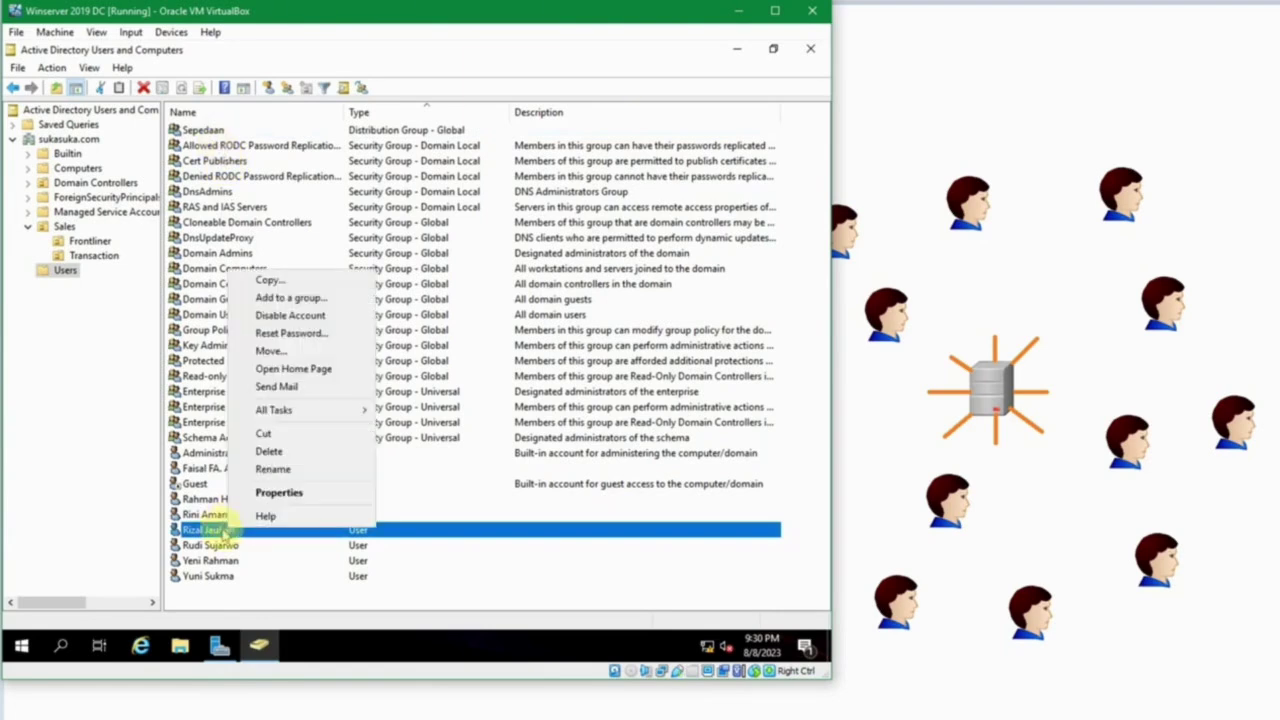
left_click(312, 497)
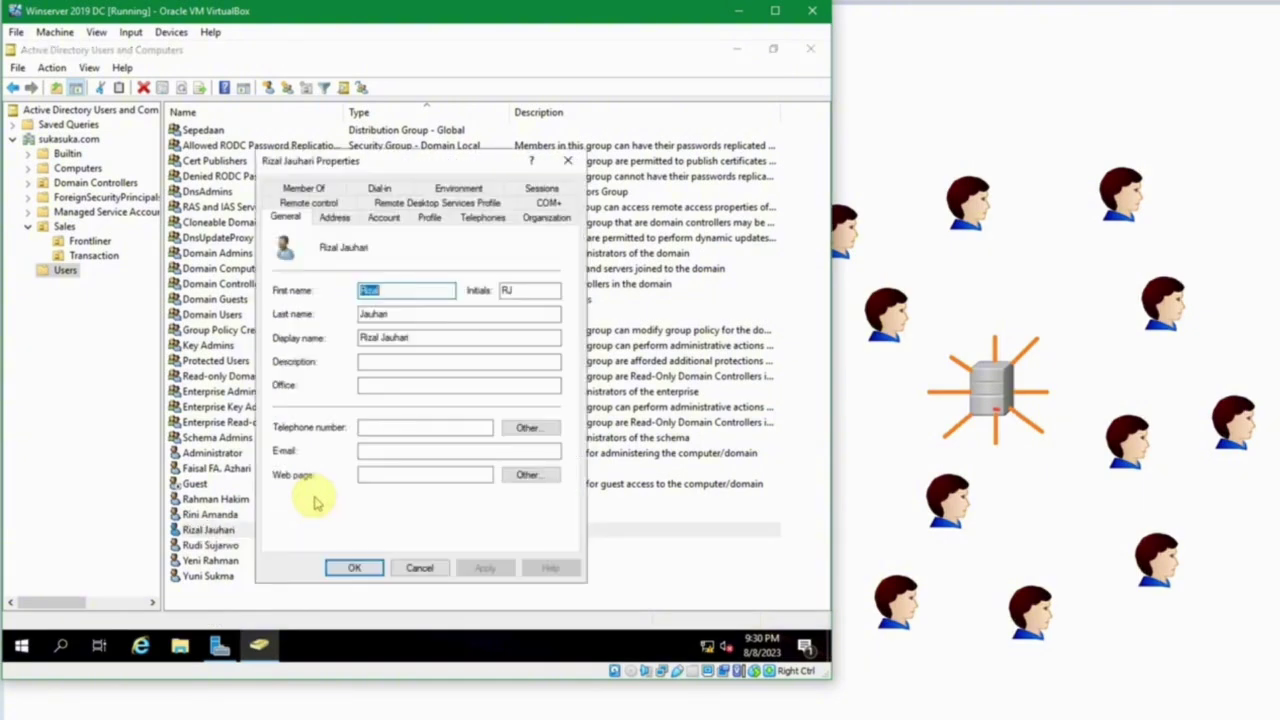
left_click(326, 190)
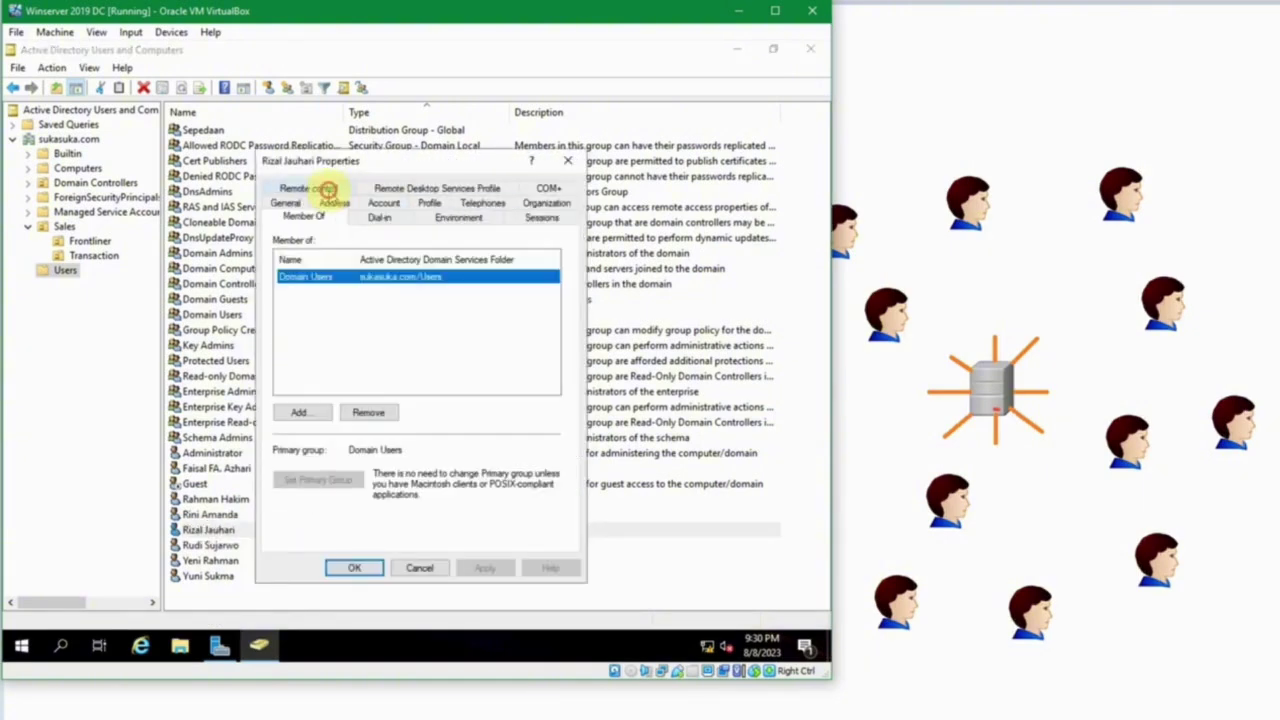
left_click(312, 415)
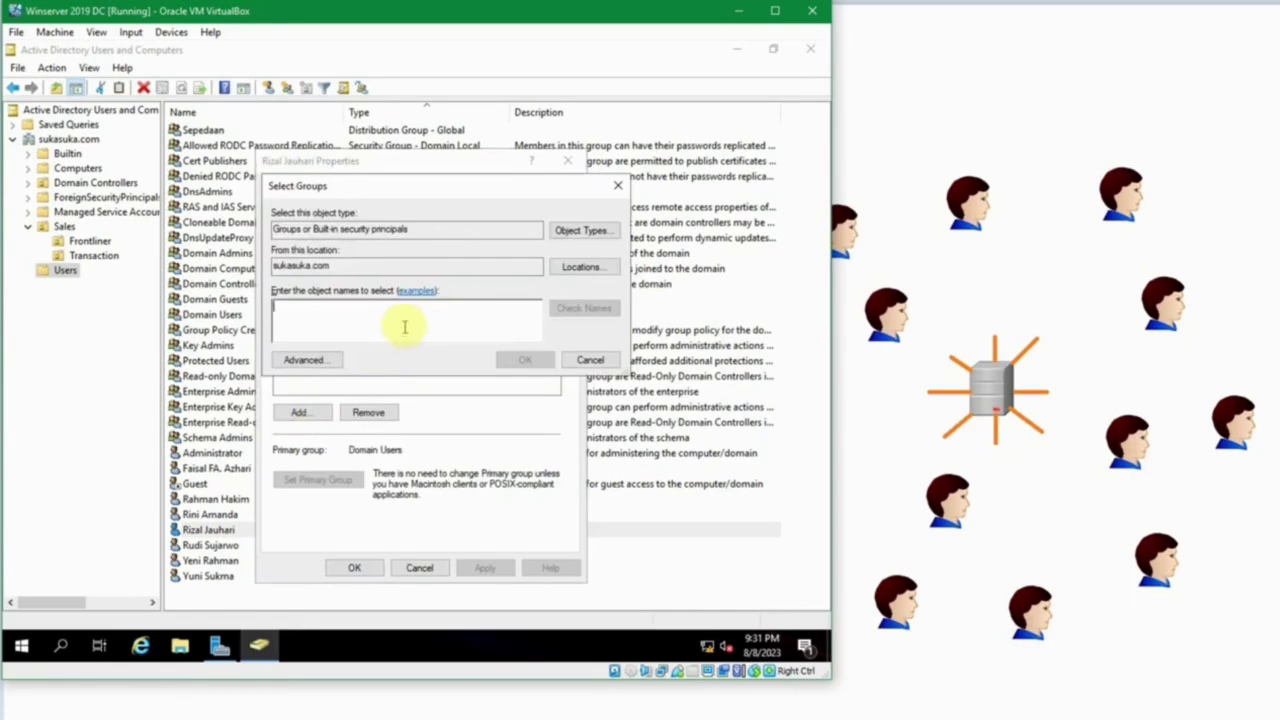
type("sepe")
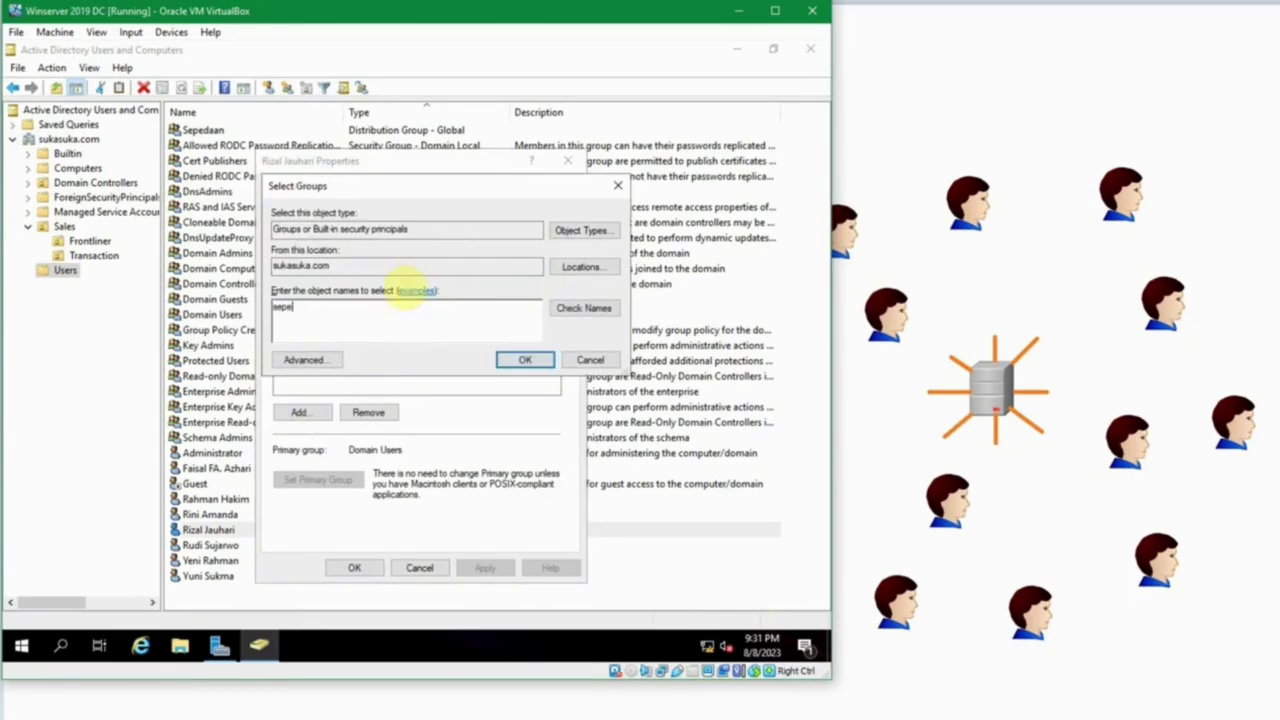
type("da")
left_click(573, 307)
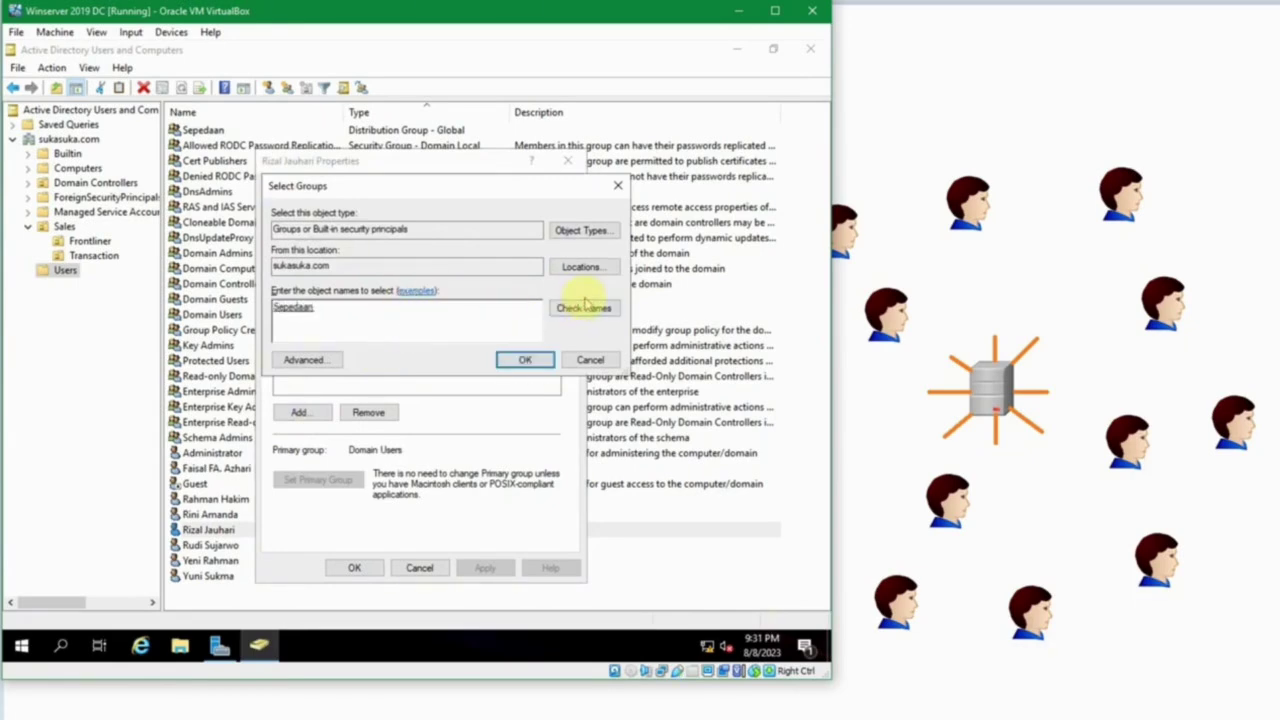
left_click(527, 359)
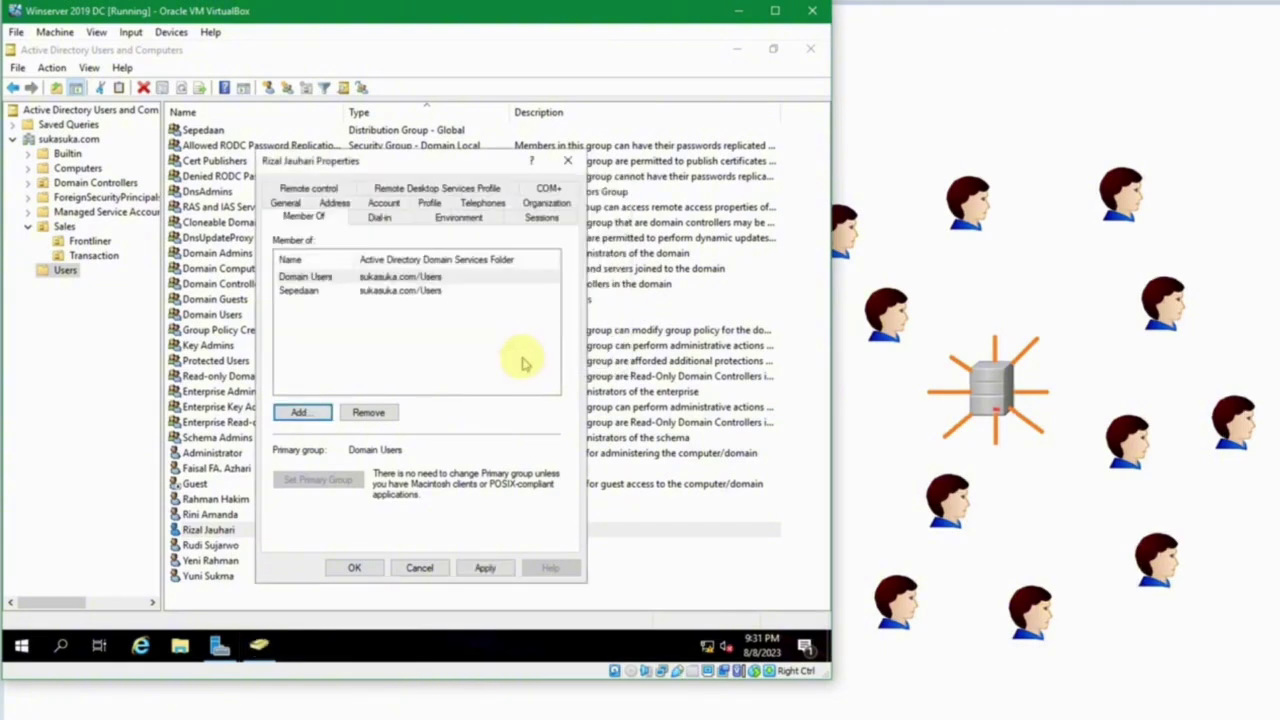
left_click(350, 567)
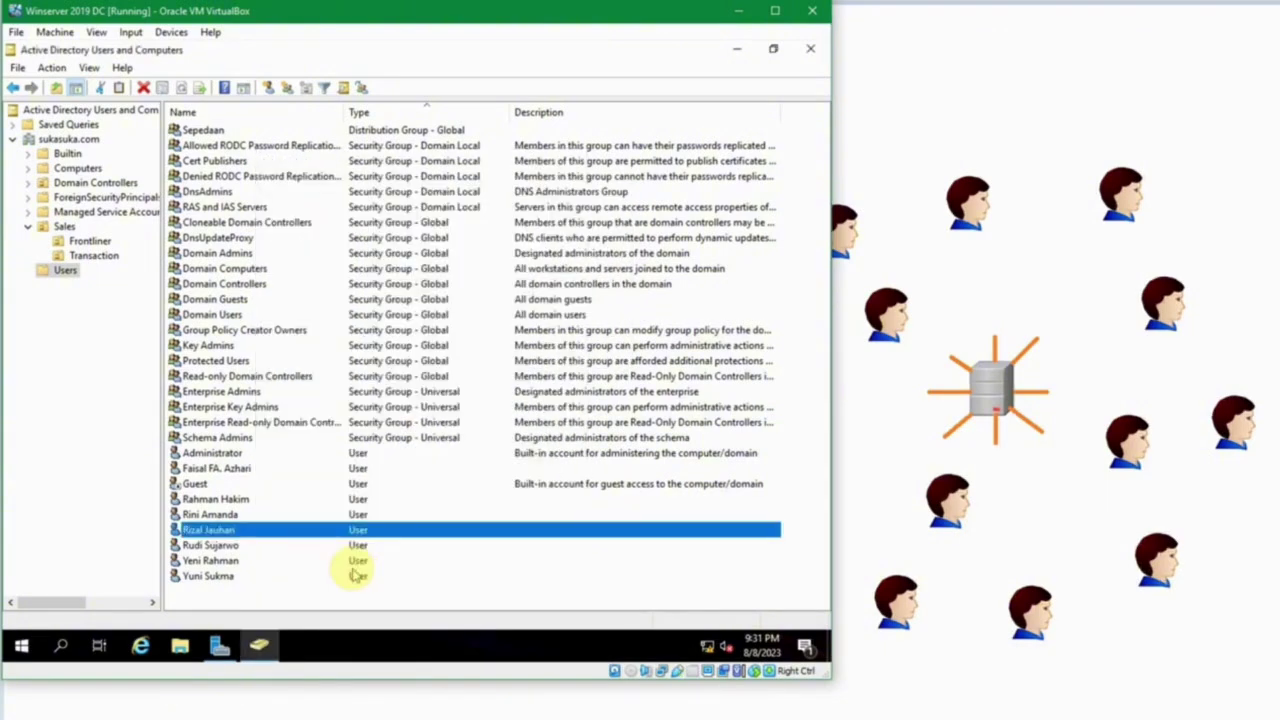
Review the member list of the Sepedaan group and close its properties.
double_click(203, 130)
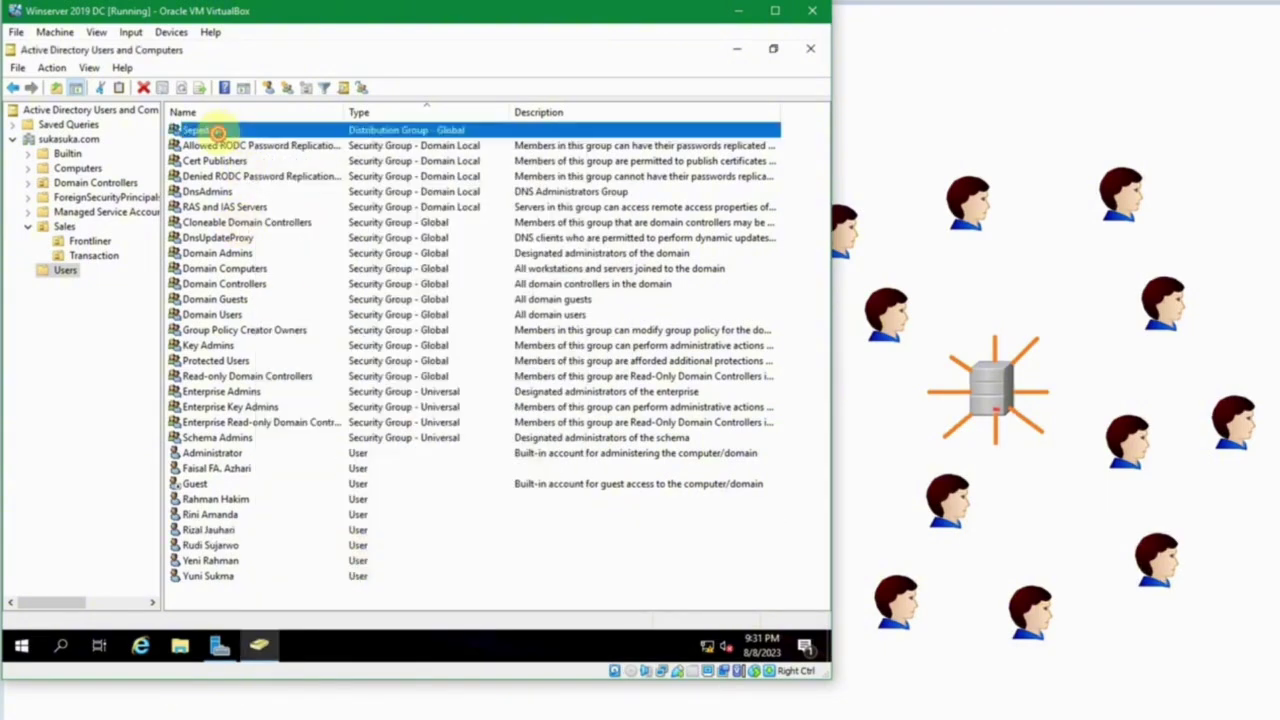
left_click(322, 189)
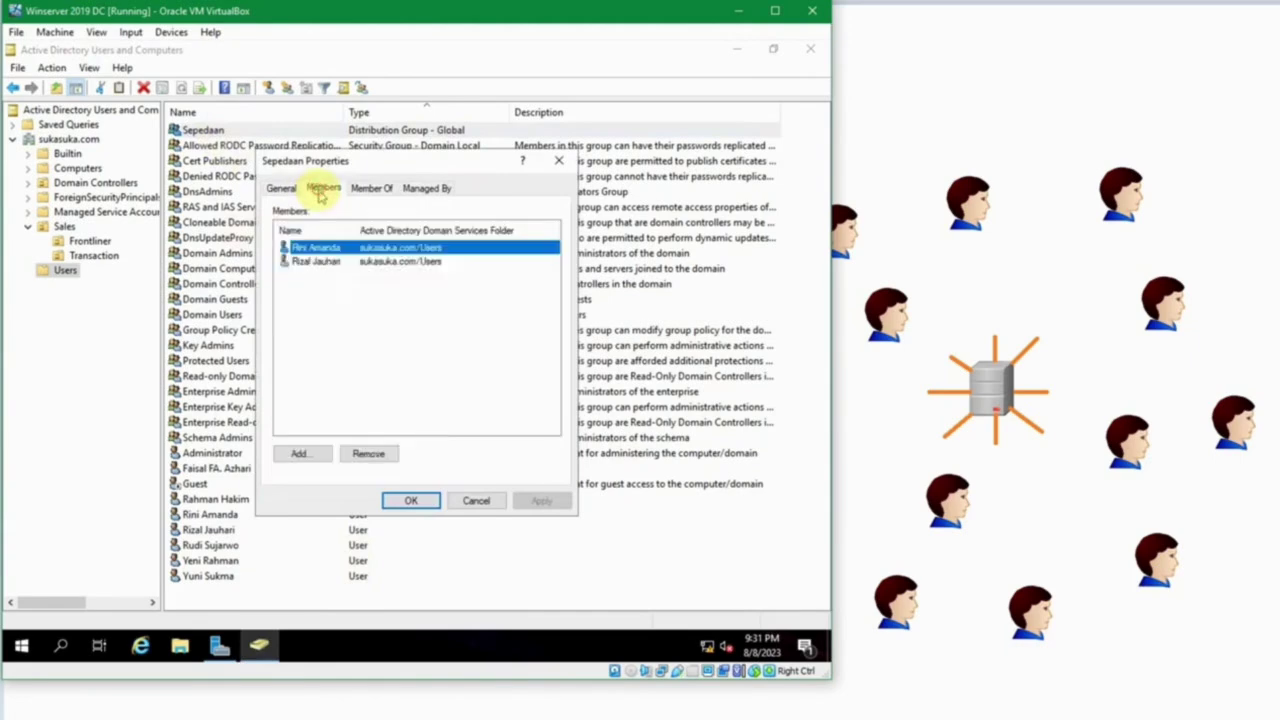
left_click(305, 261)
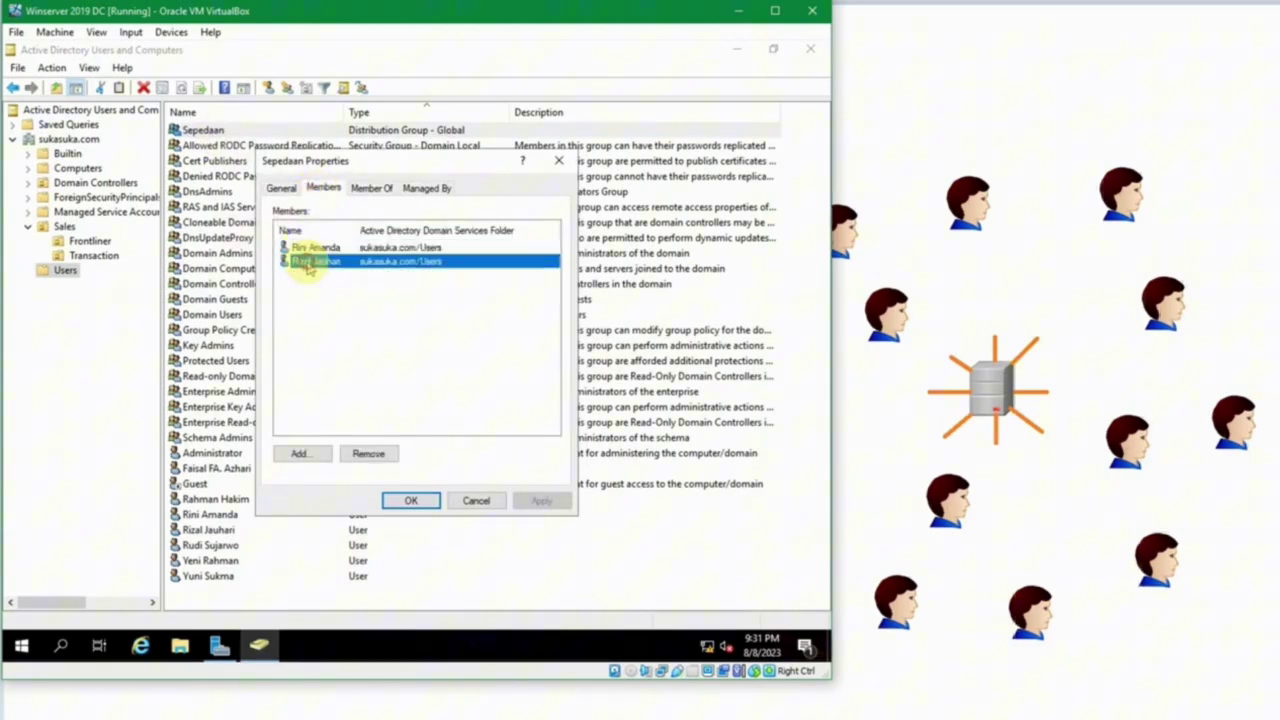
left_click(340, 318)
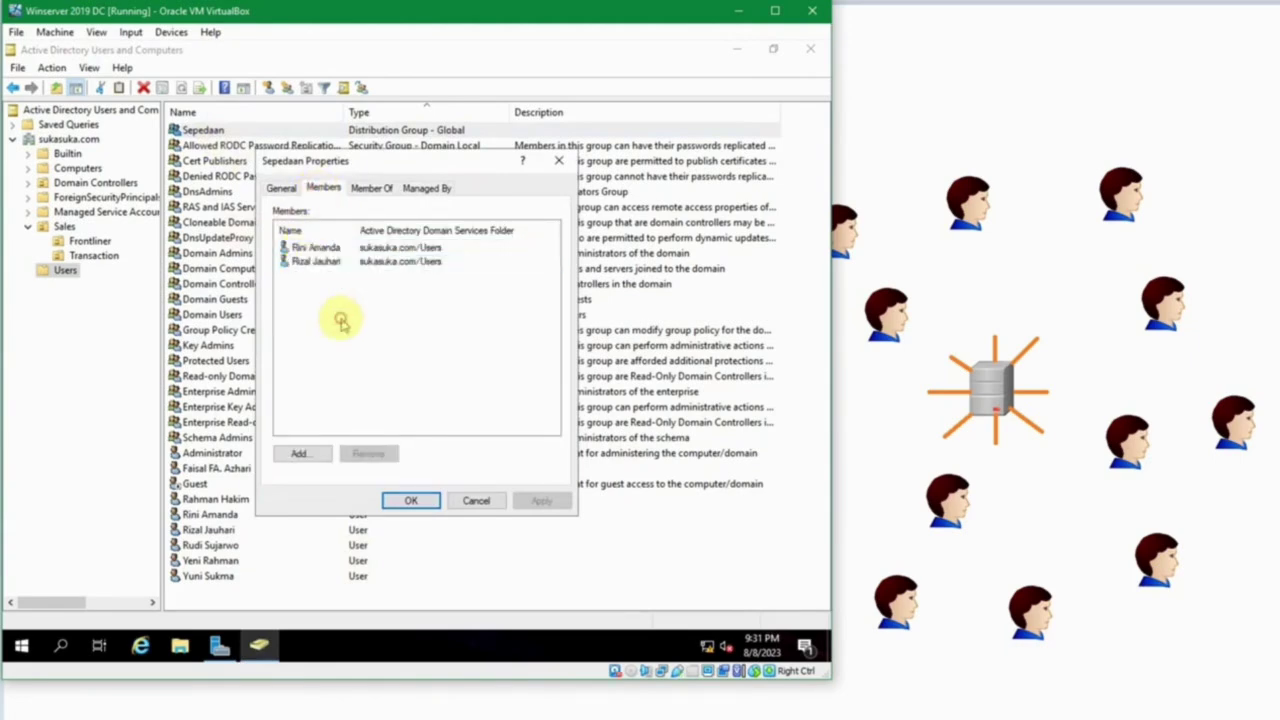
left_click(411, 501)
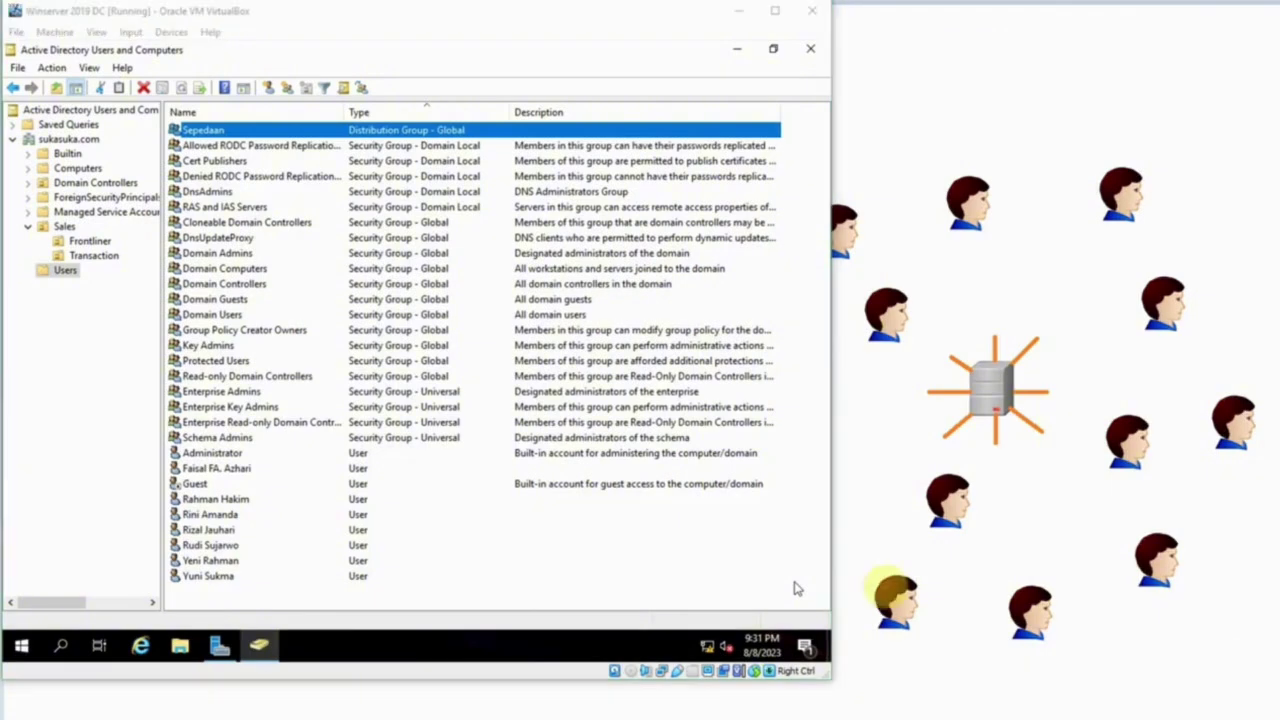
Return to the server's virtual machine and create a security group named Sales with global scope in the Users container.
left_click(571, 548)
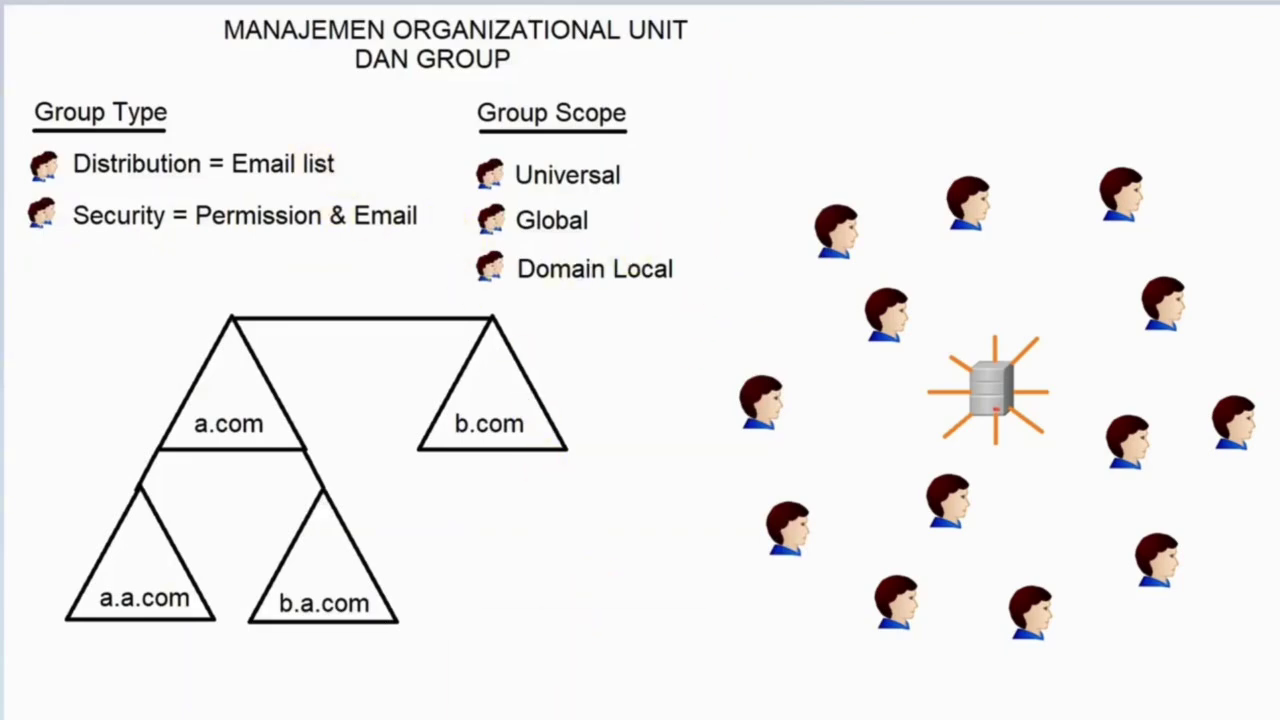
left_click(540, 700)
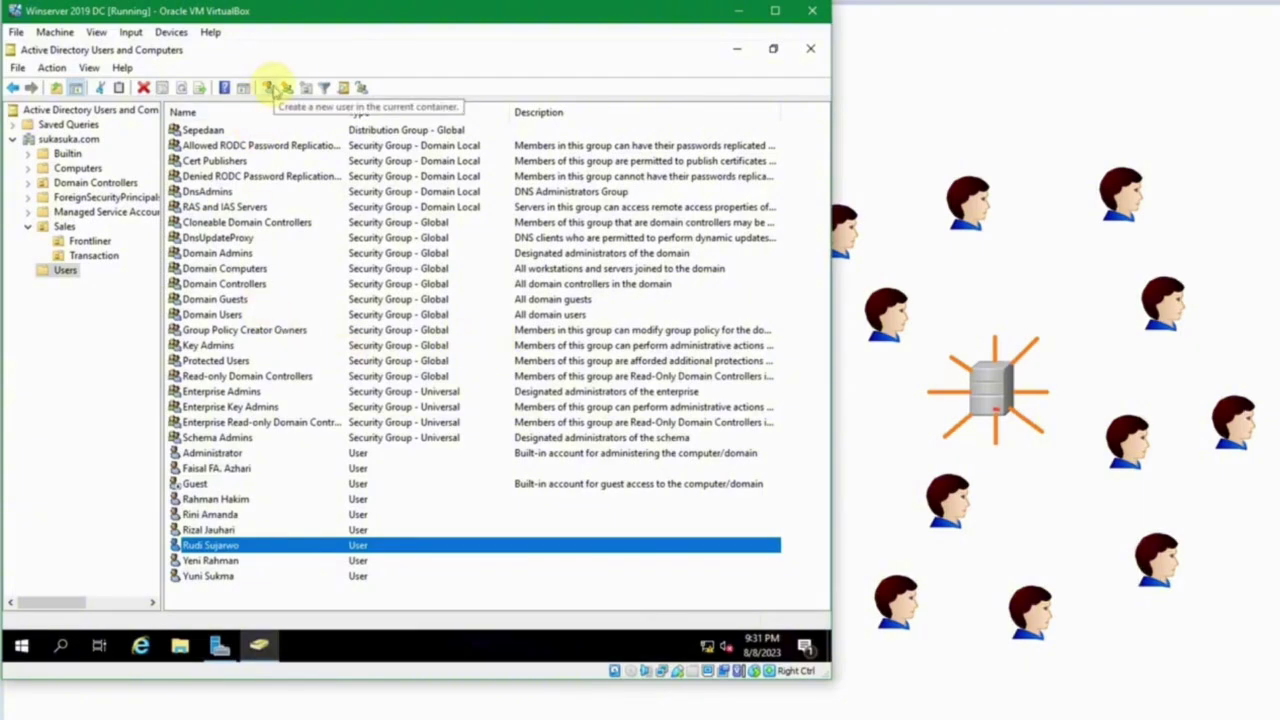
left_click(284, 88)
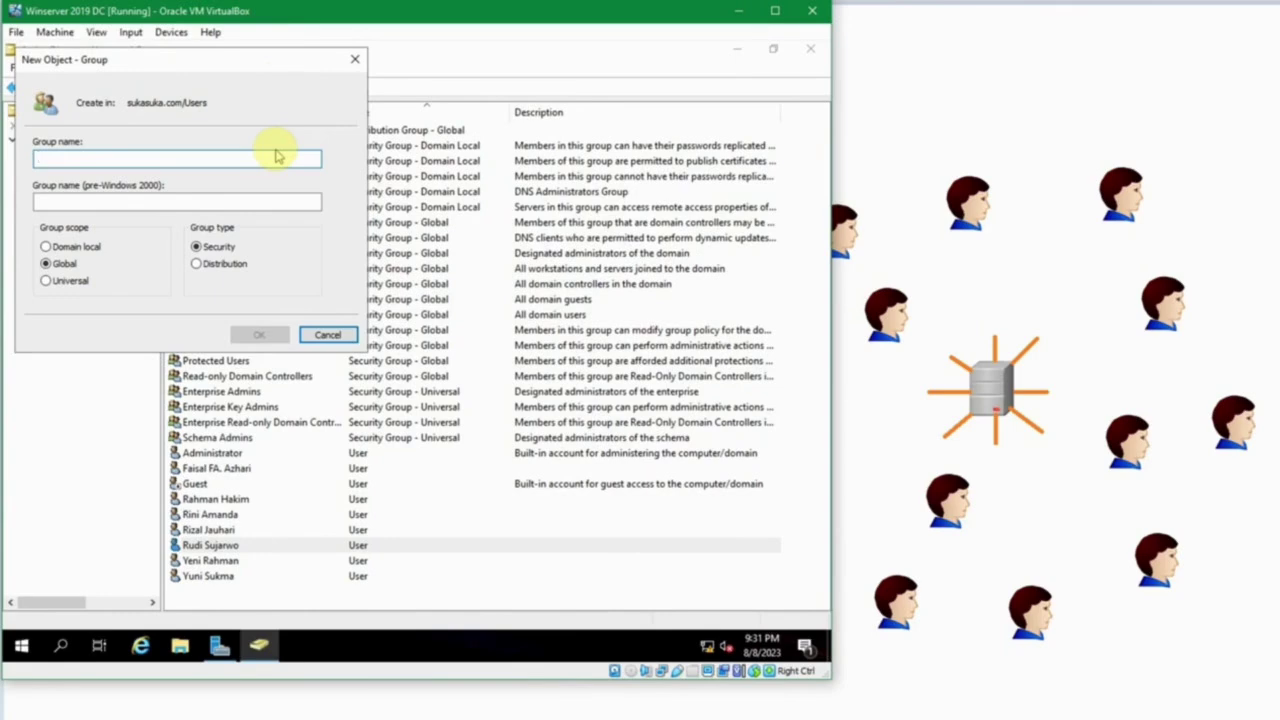
type("Fi")
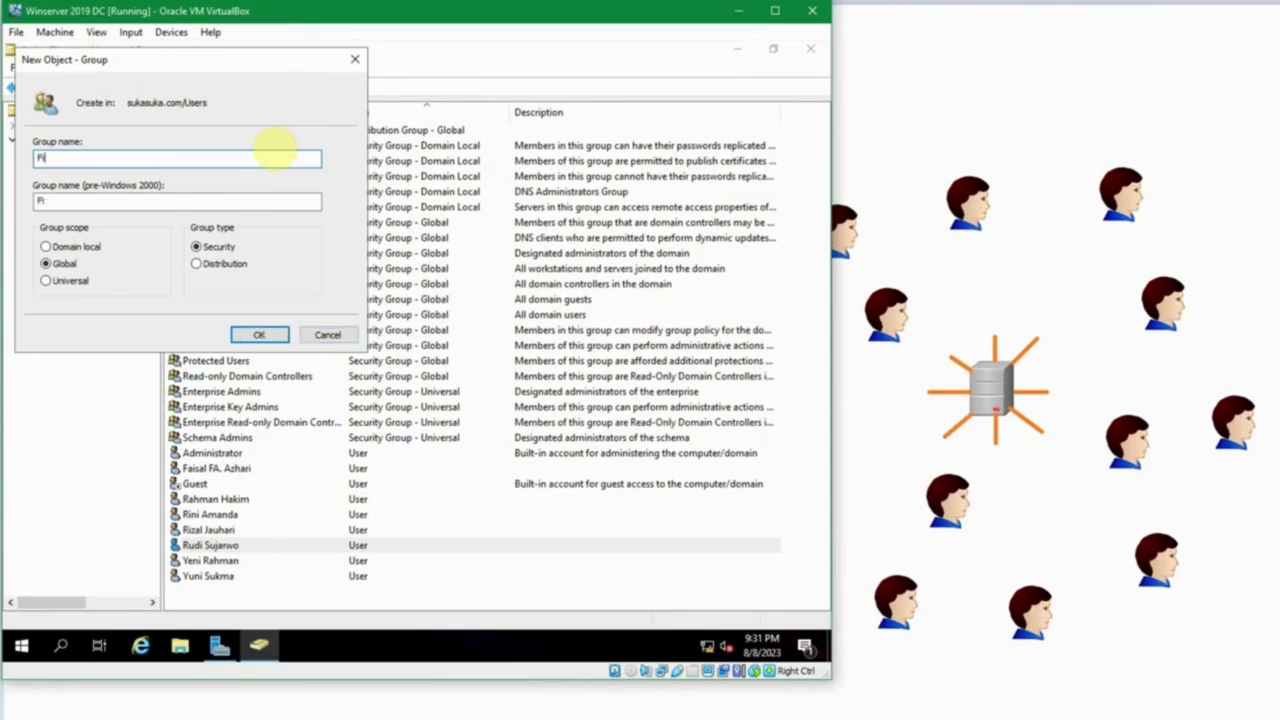
key("BackSpace")
key("BackSpace")
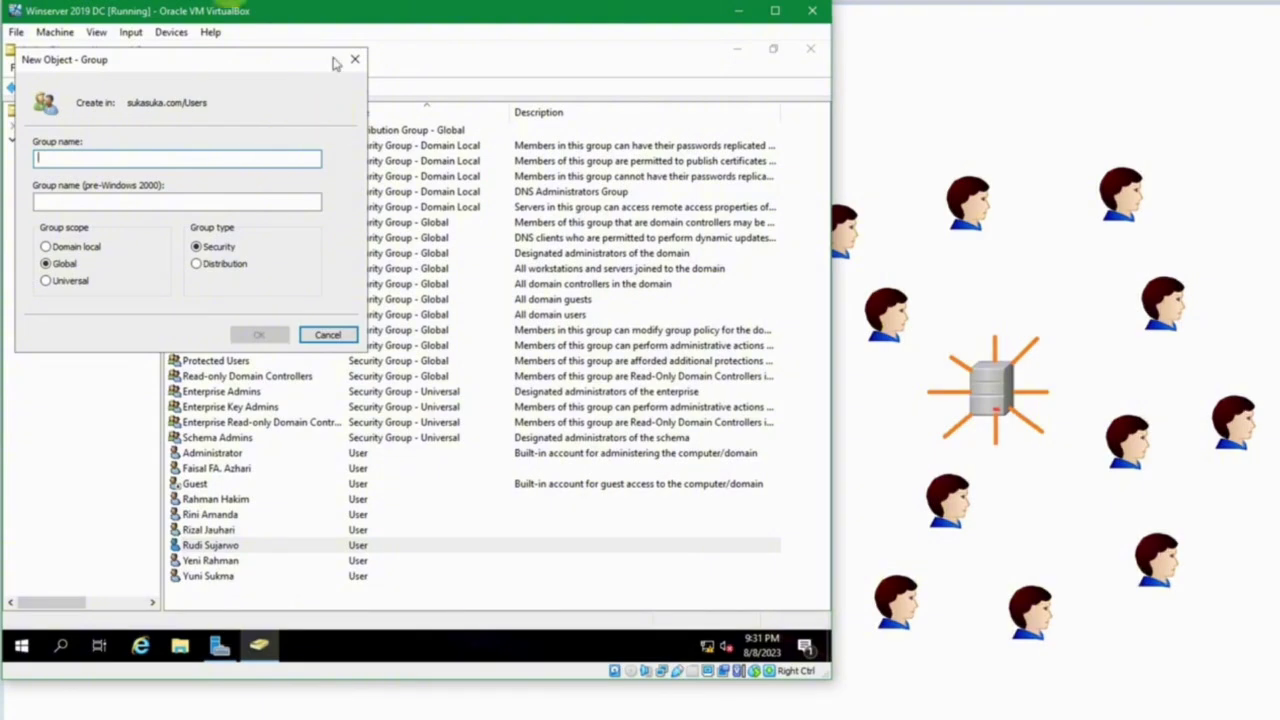
left_click(214, 67)
left_click_drag(214, 67, 482, 125)
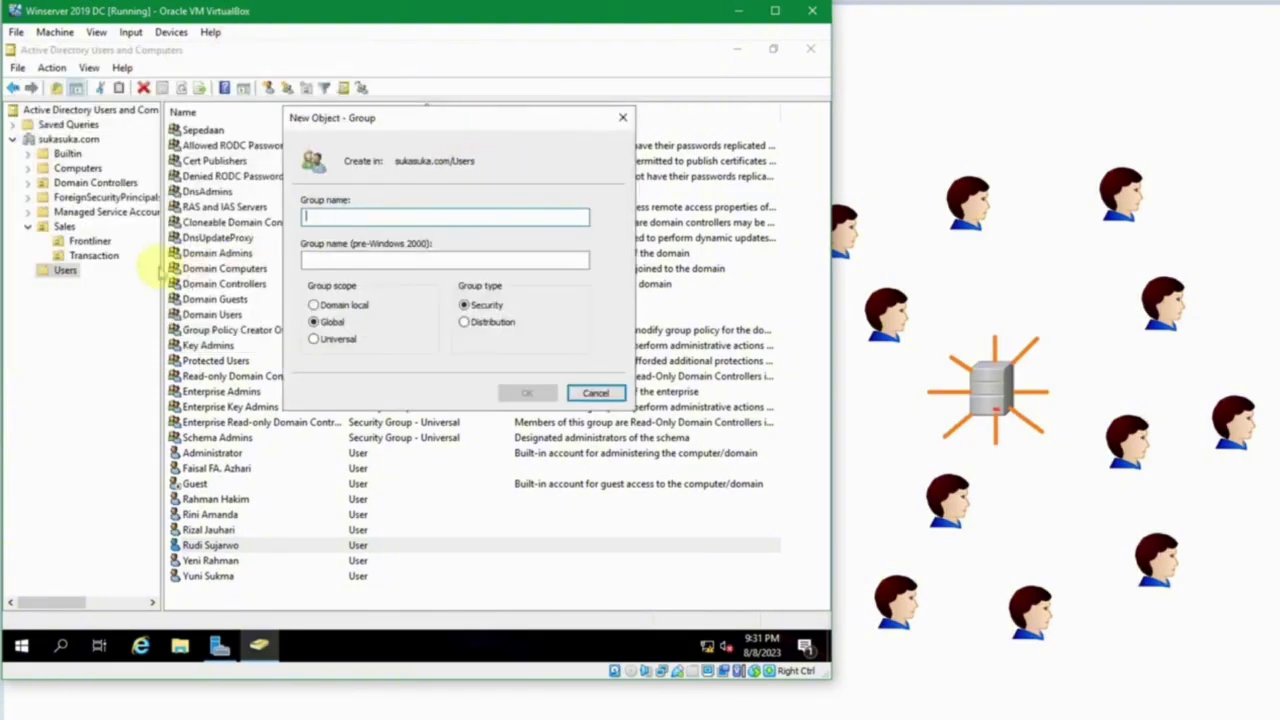
type("Sales")
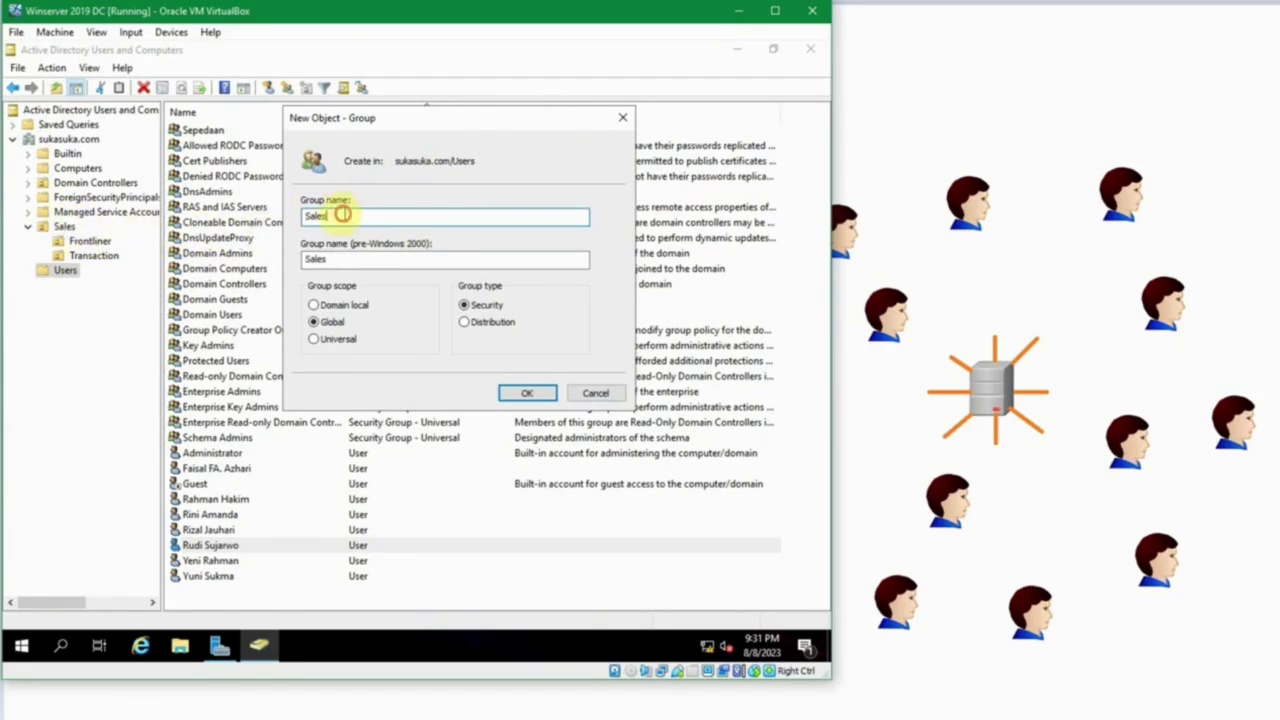
left_click_drag(343, 214, 263, 210)
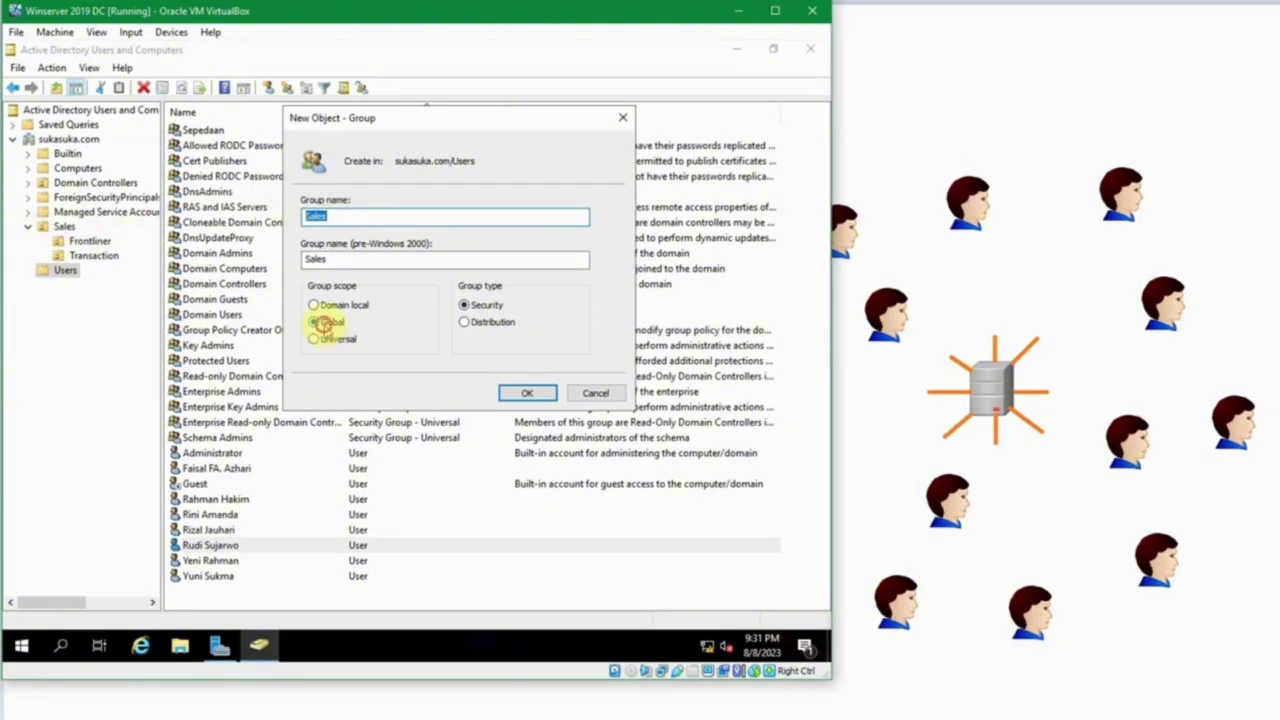
left_click(320, 323)
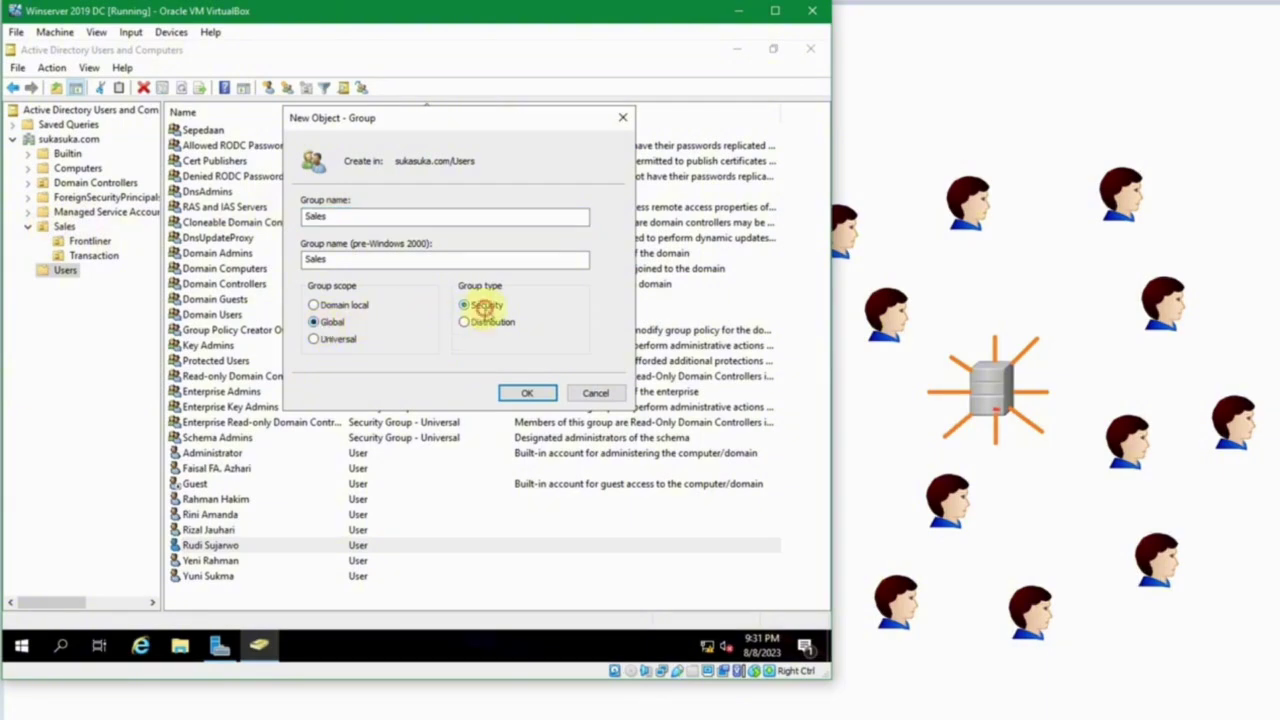
left_click(524, 390)
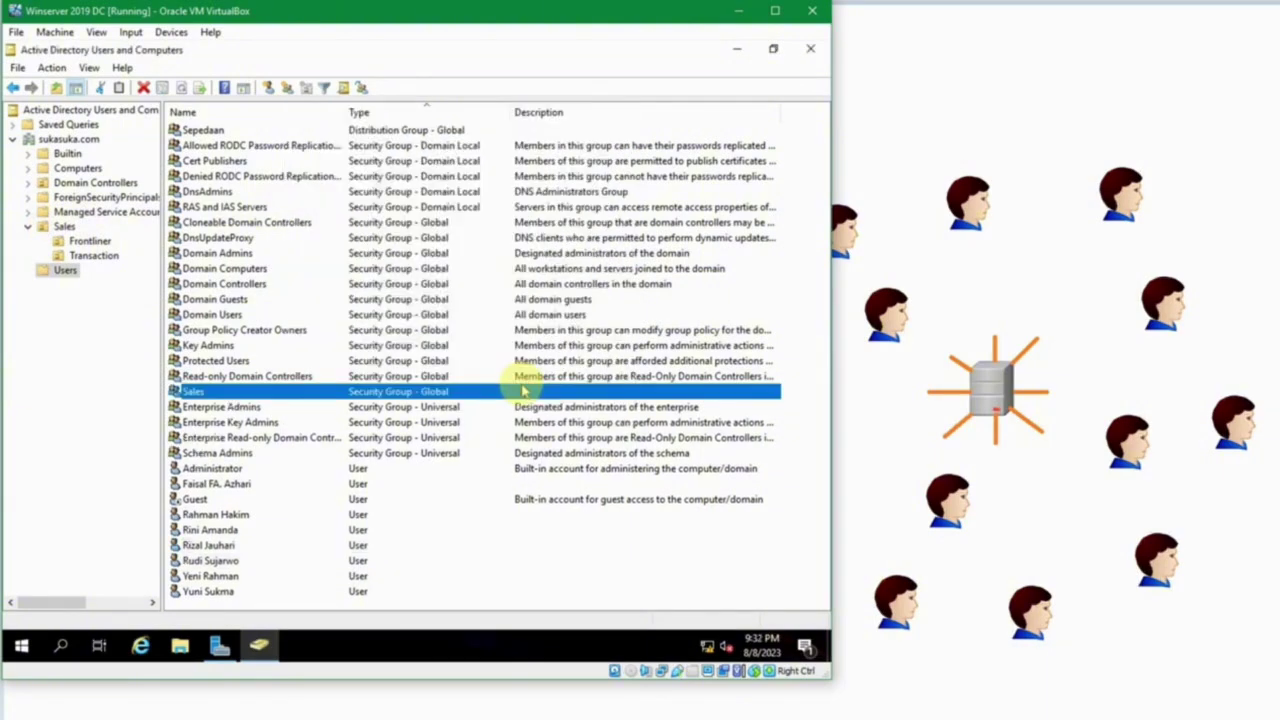
Add the user account four rows below Guest to the Sales group's member list, looking it up by first name, and save.
double_click(236, 393)
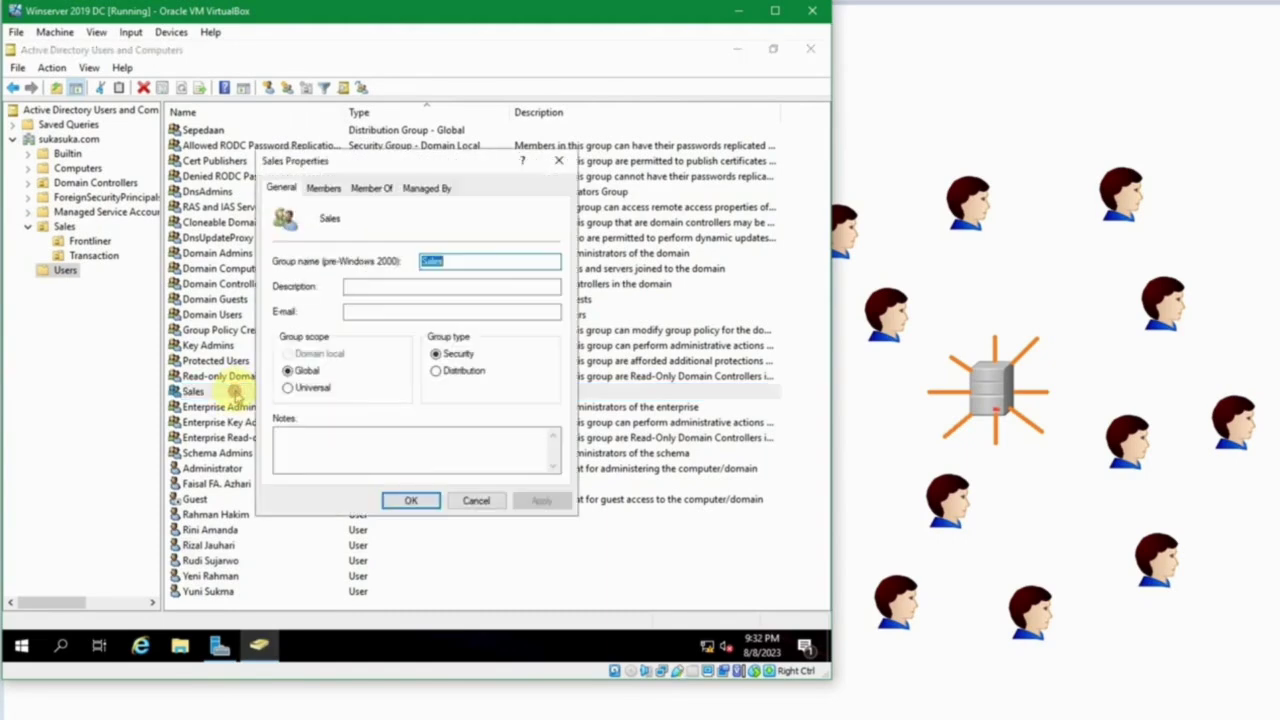
left_click(324, 189)
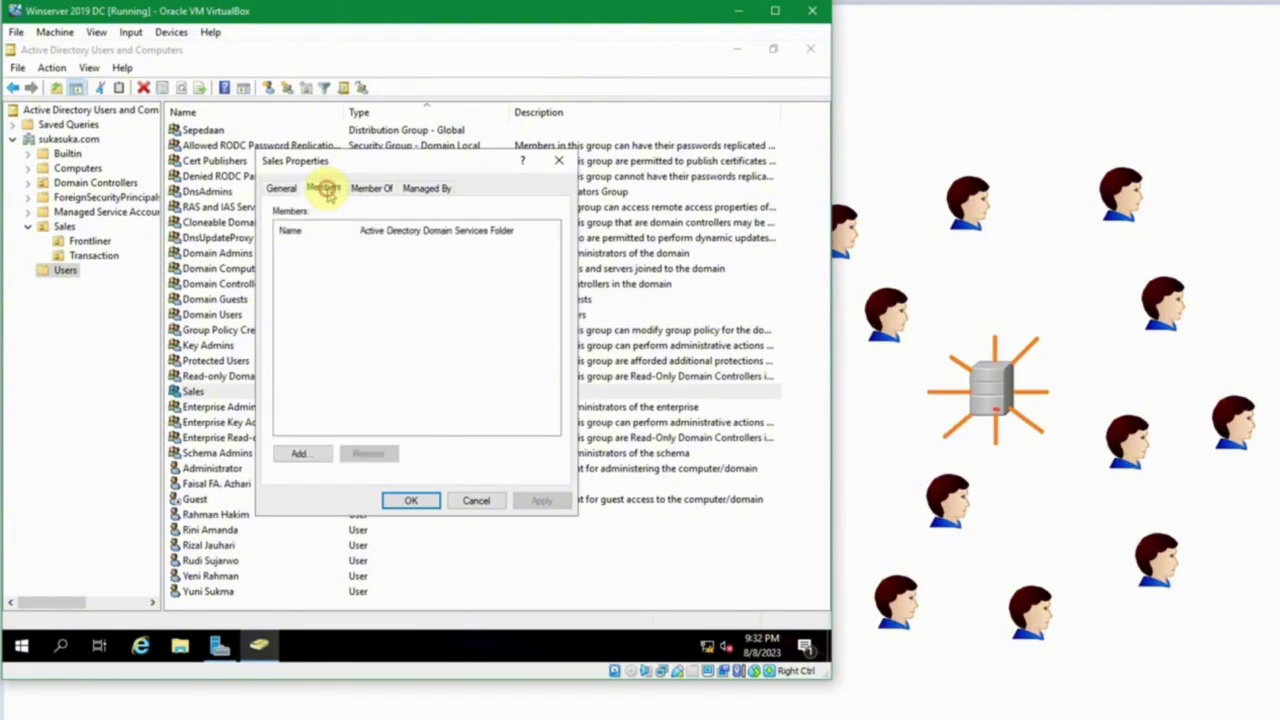
left_click(305, 453)
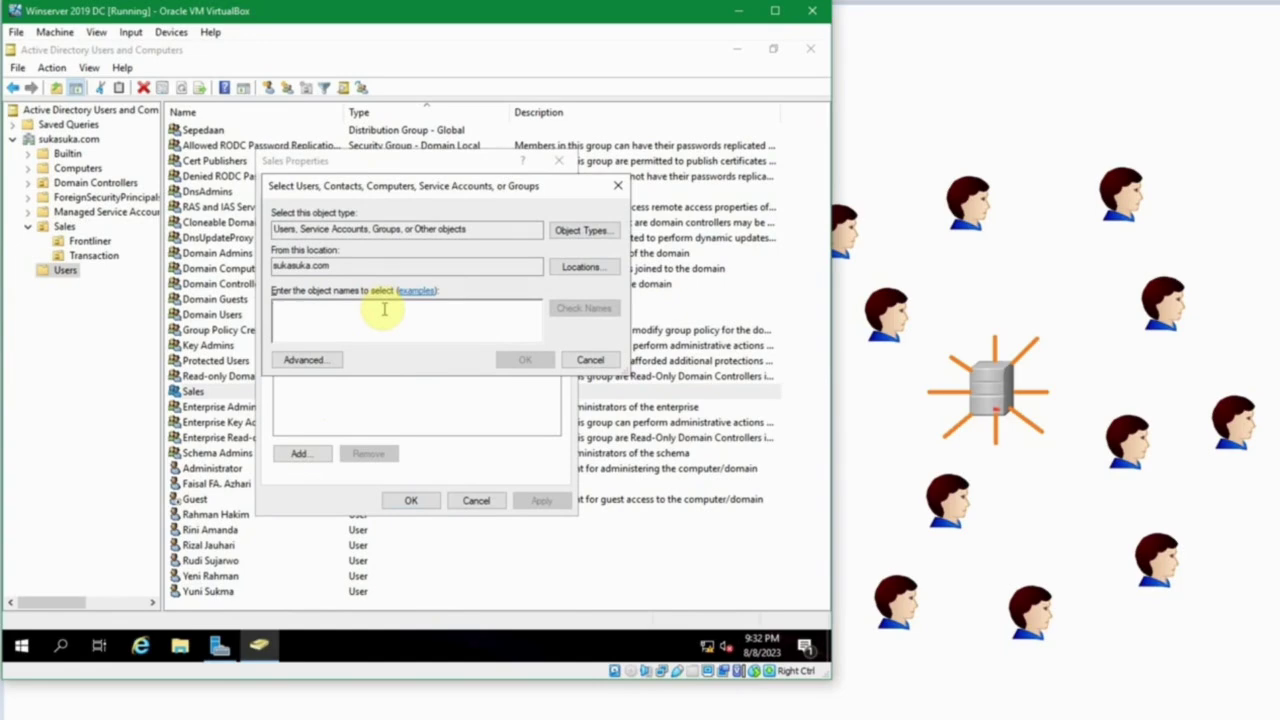
type("rudi")
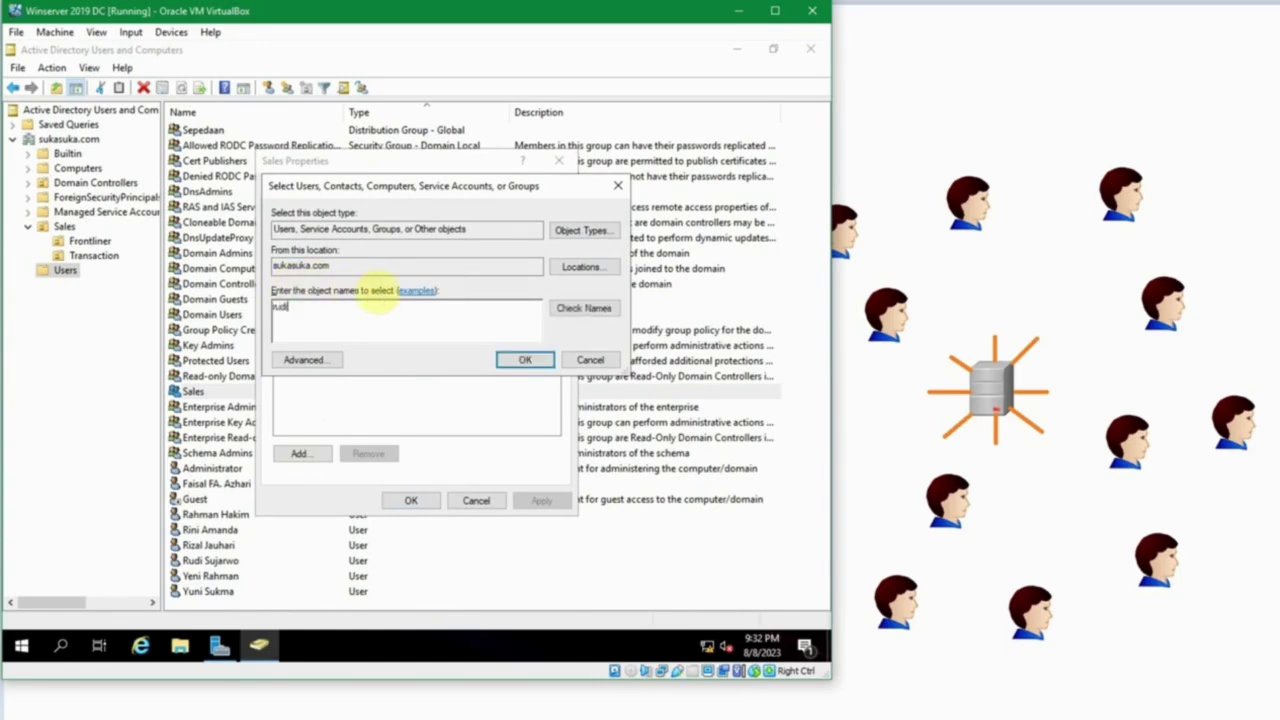
key("ctrl+k")
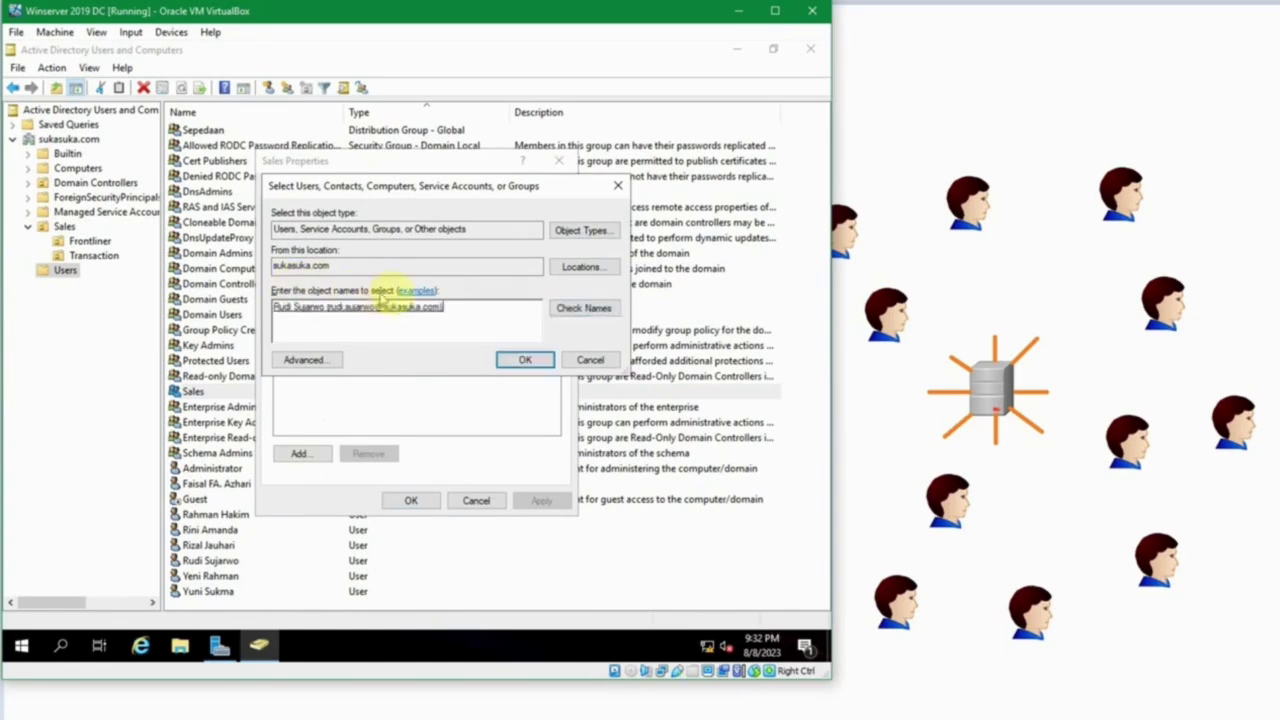
left_click(525, 359)
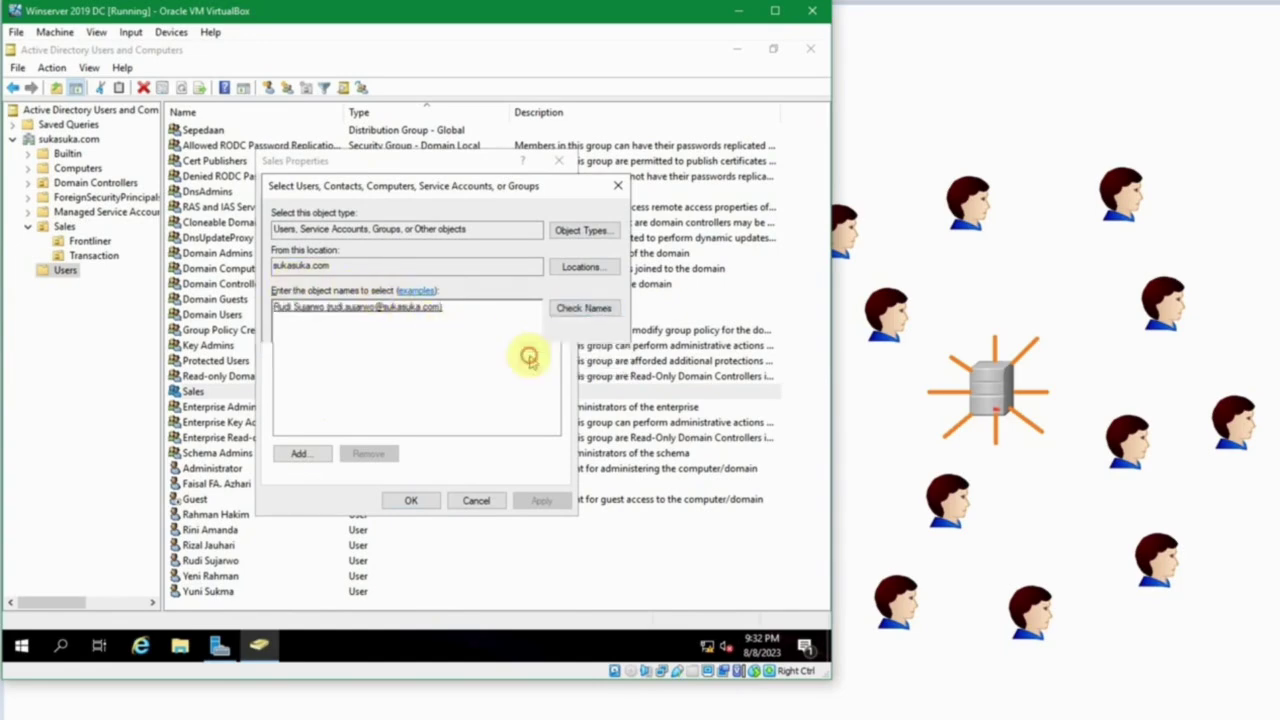
left_click(411, 501)
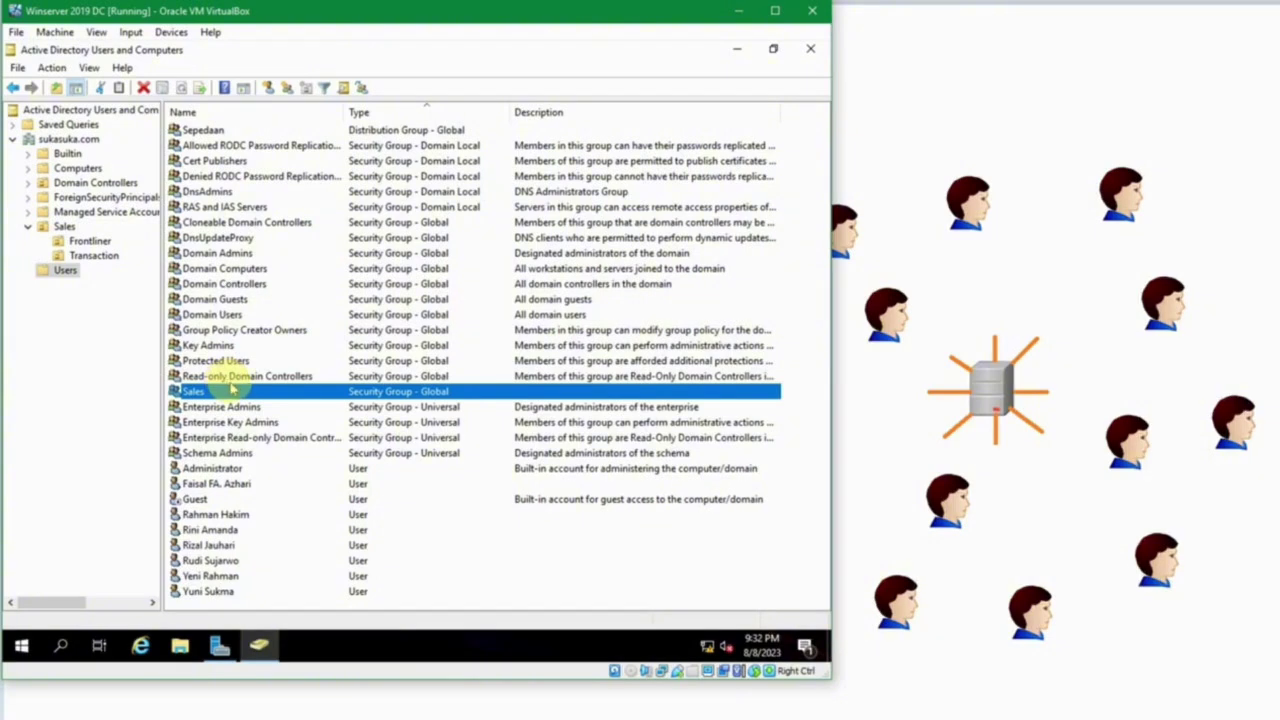
Look through the contents of the Frontliner and Sales organizational units, and return to the Users container.
left_click(278, 298)
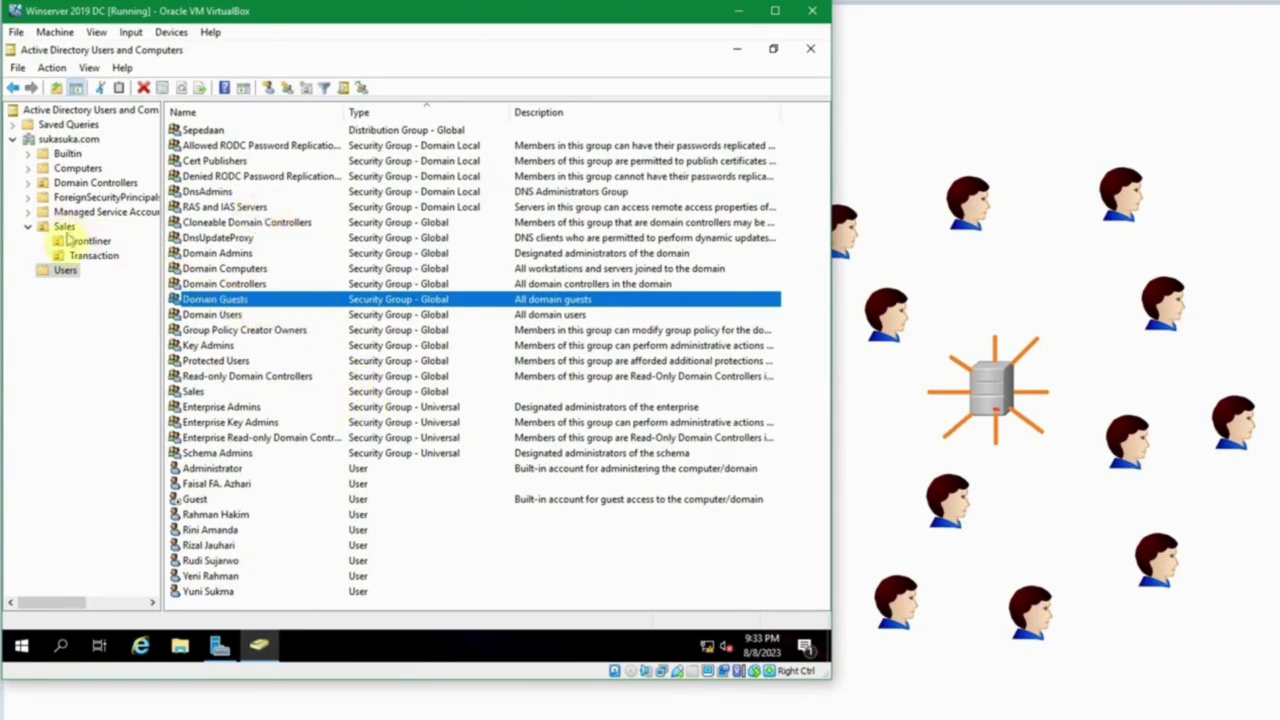
left_click(80, 242)
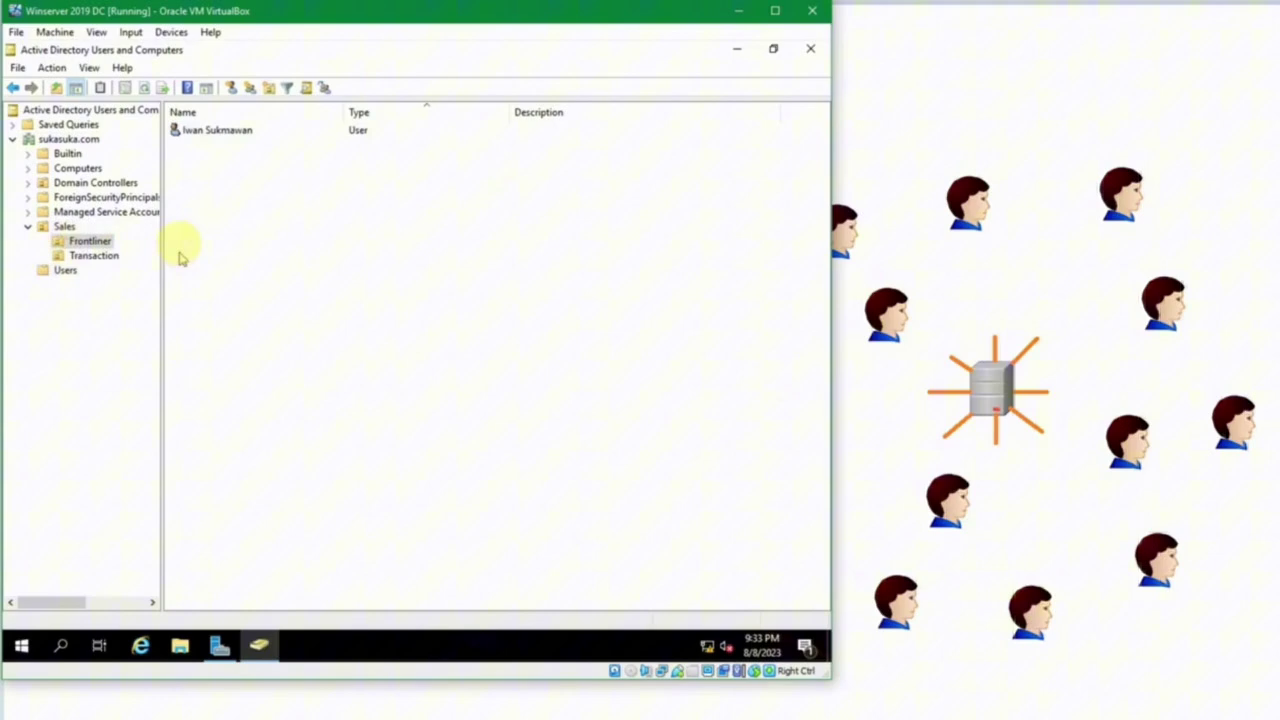
left_click(65, 228)
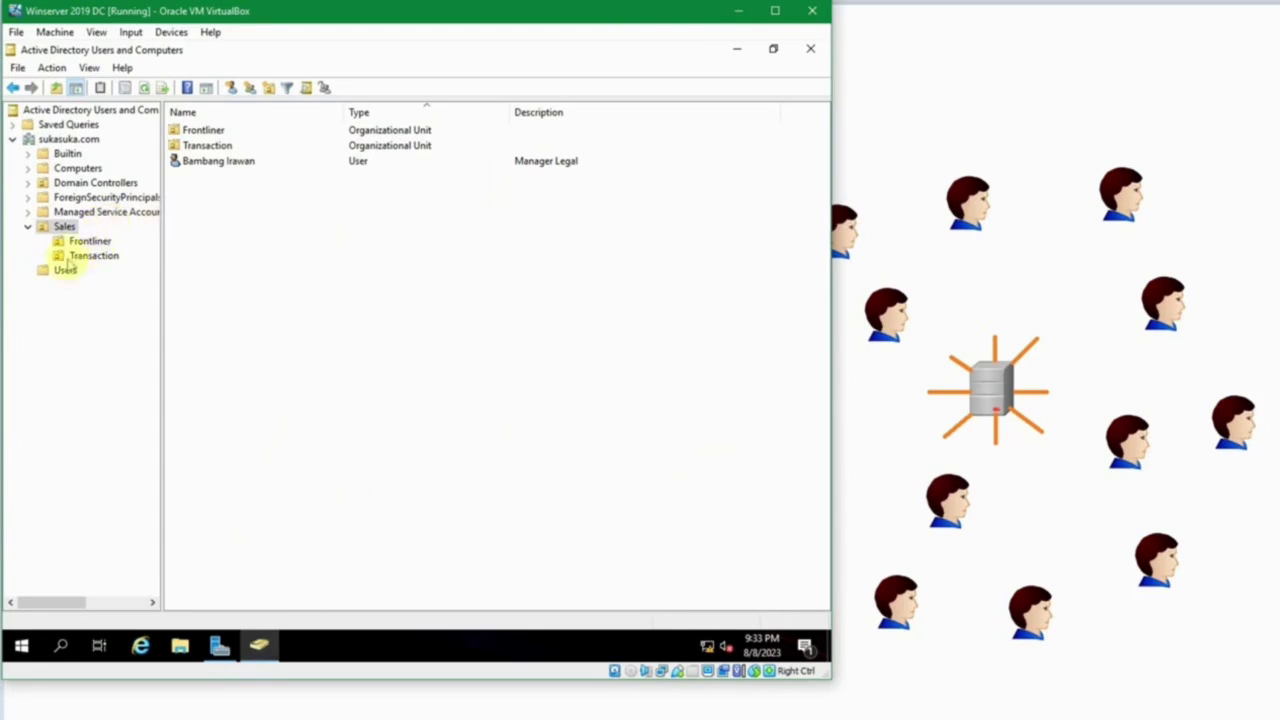
left_click(64, 270)
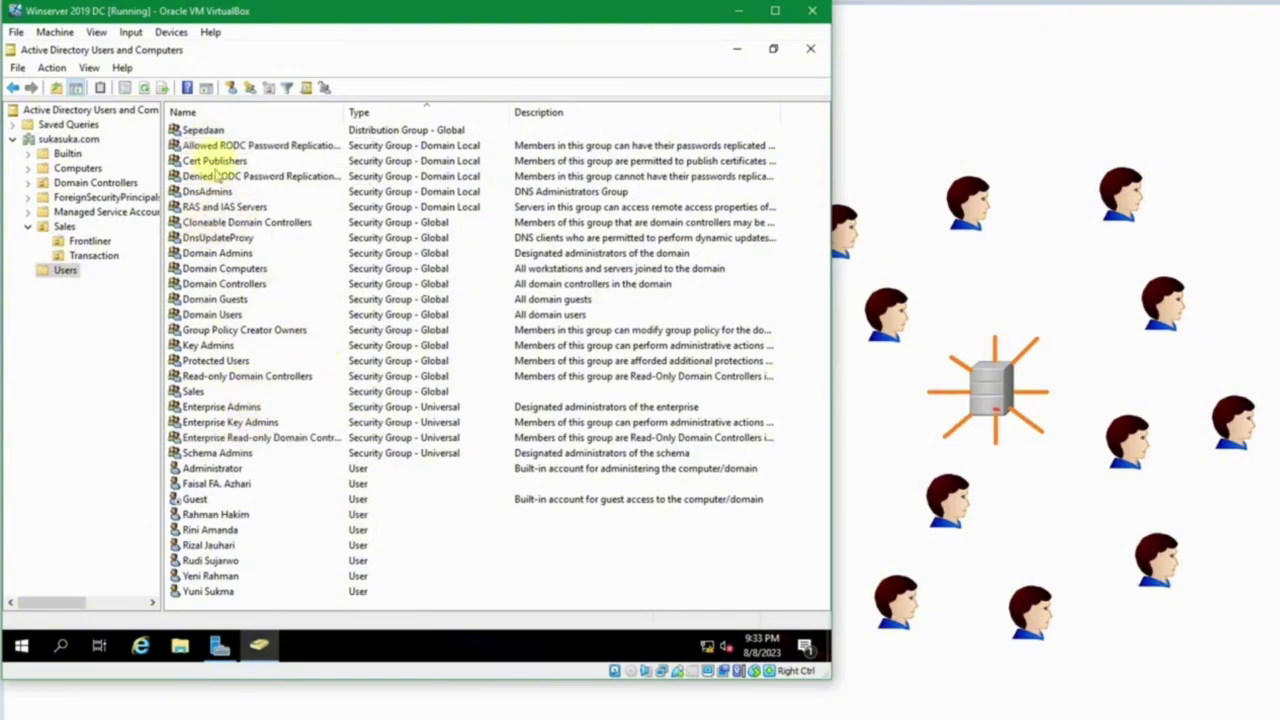
Check the Sepedaan group's member list for the account two rows below Guest, and close its properties without saving.
left_click(210, 530)
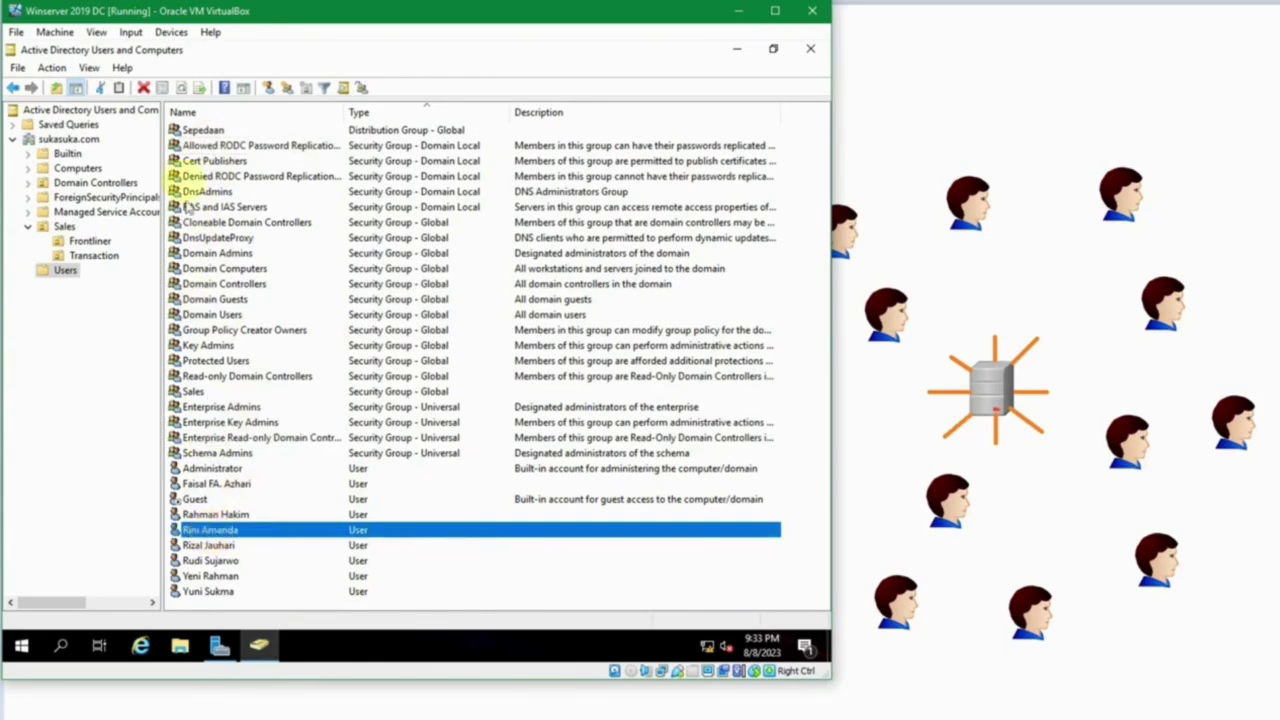
double_click(198, 130)
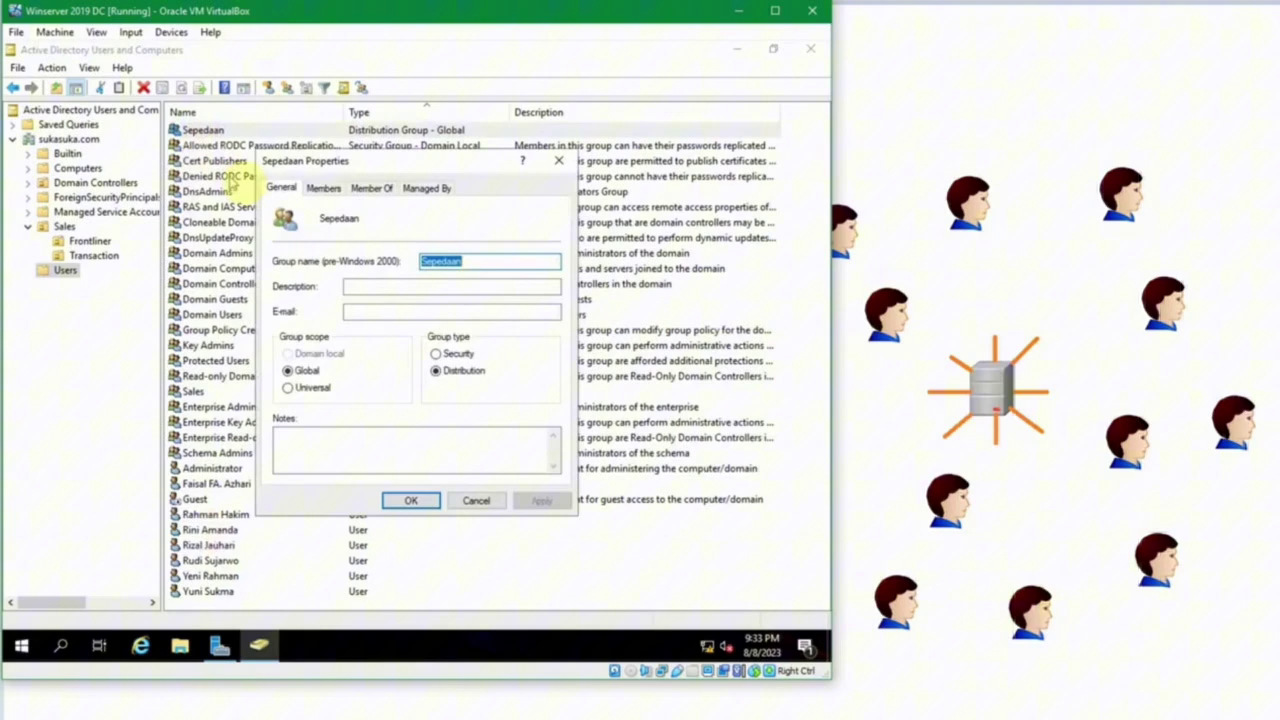
left_click(318, 186)
left_click(314, 250)
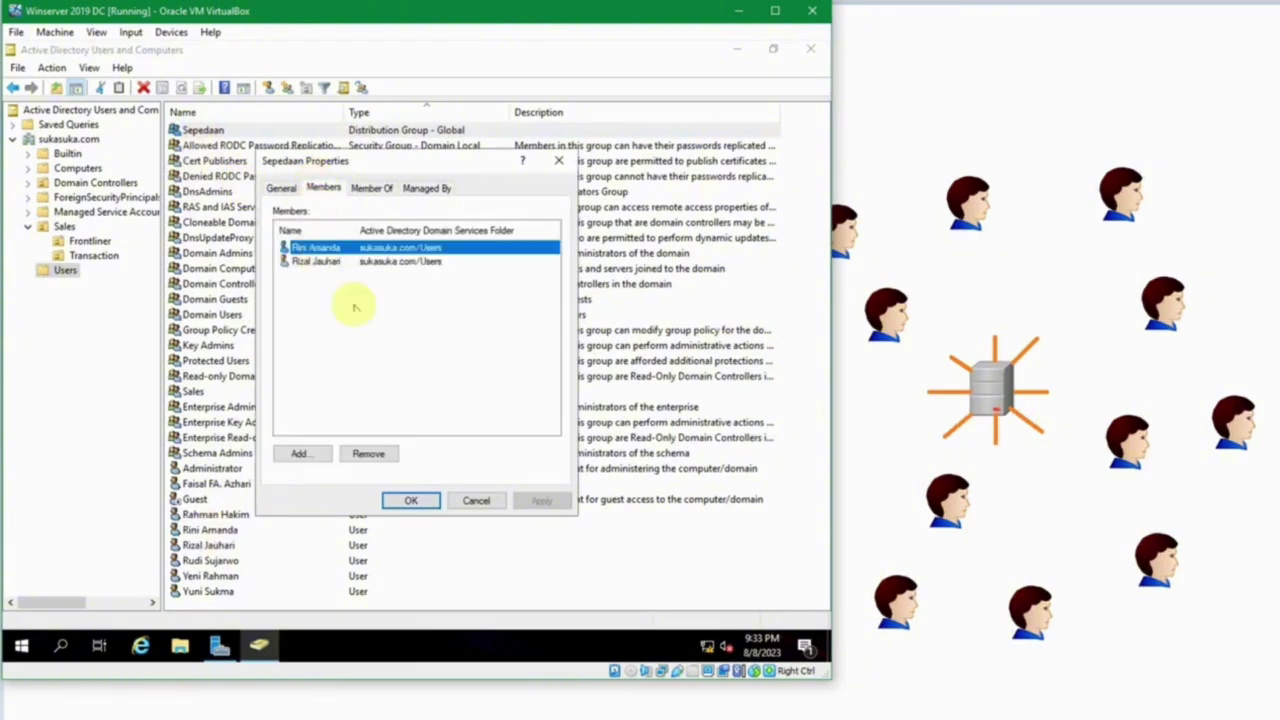
left_click(470, 502)
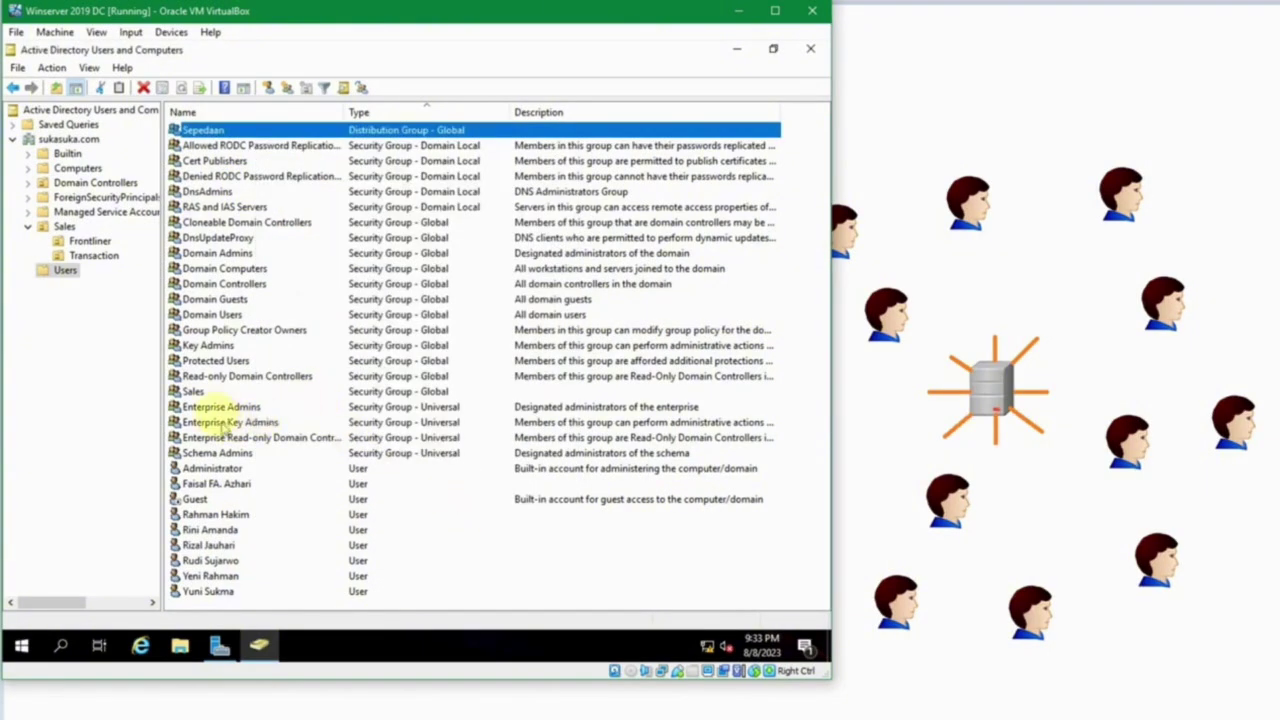
Add the user account two rows below Guest to the Sales group's member list, looking it up by first name, and save.
double_click(193, 391)
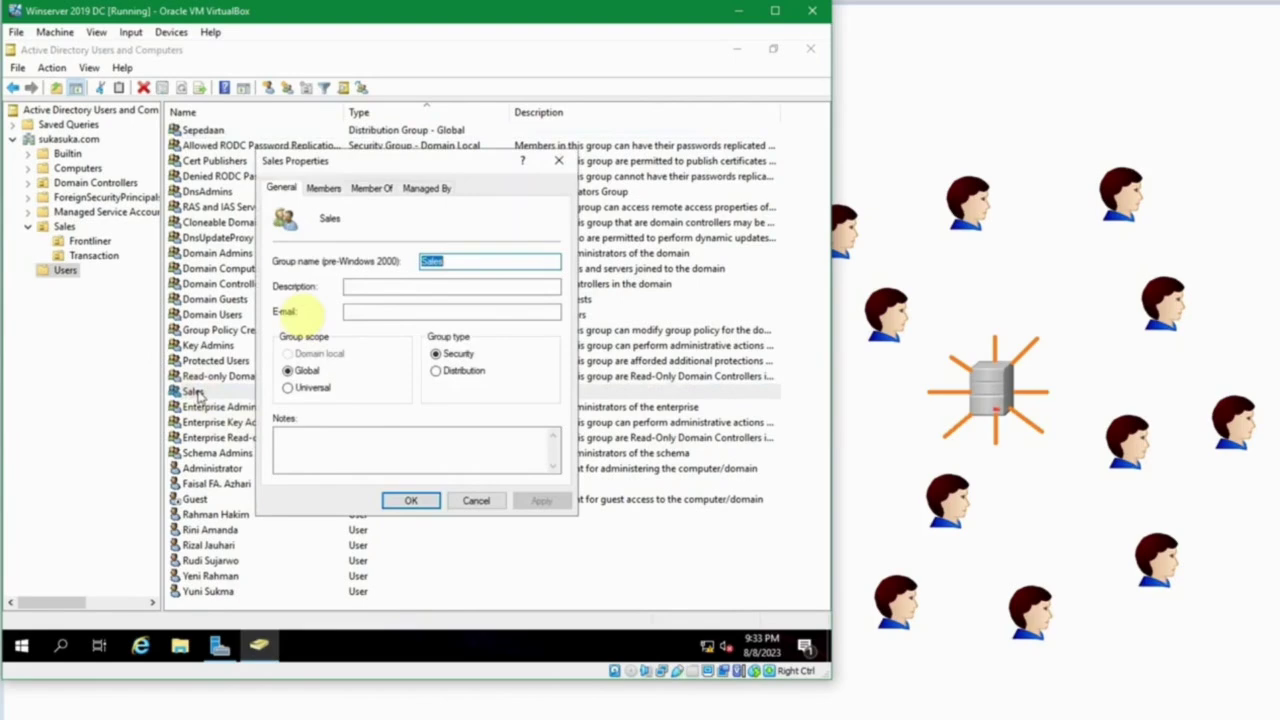
left_click(323, 188)
left_click(301, 454)
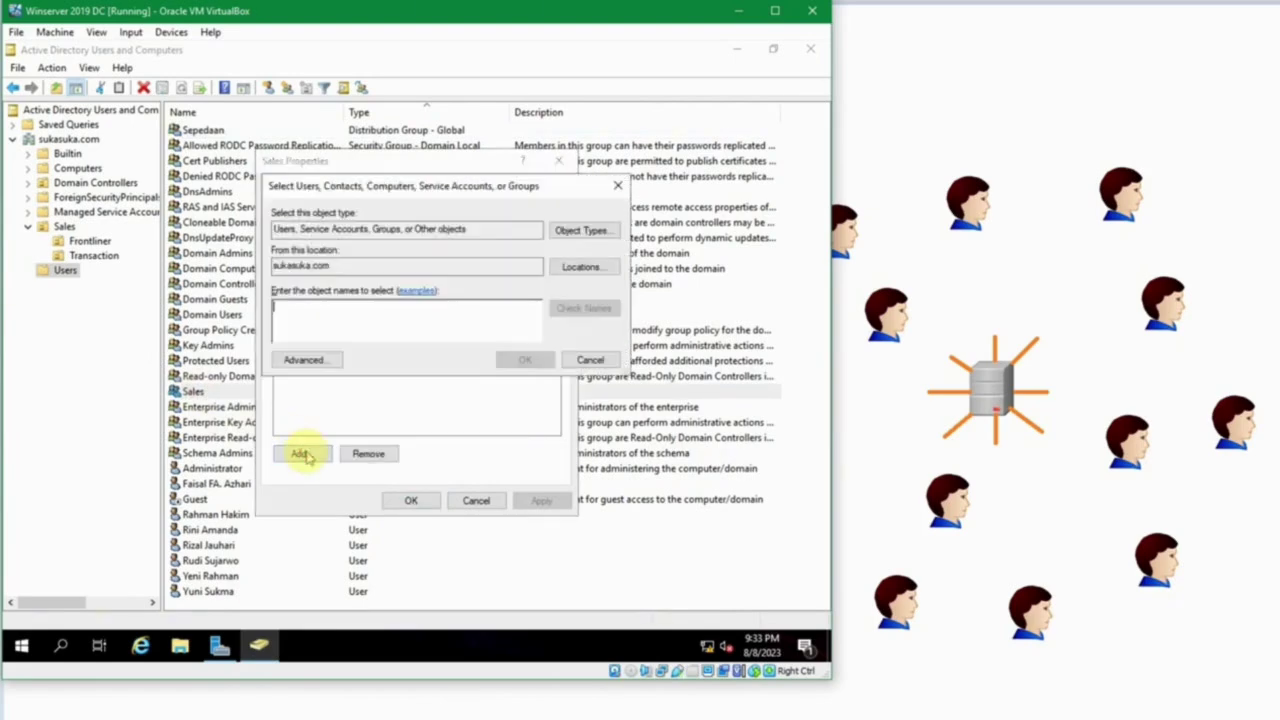
type("rini")
key("ctrl+k")
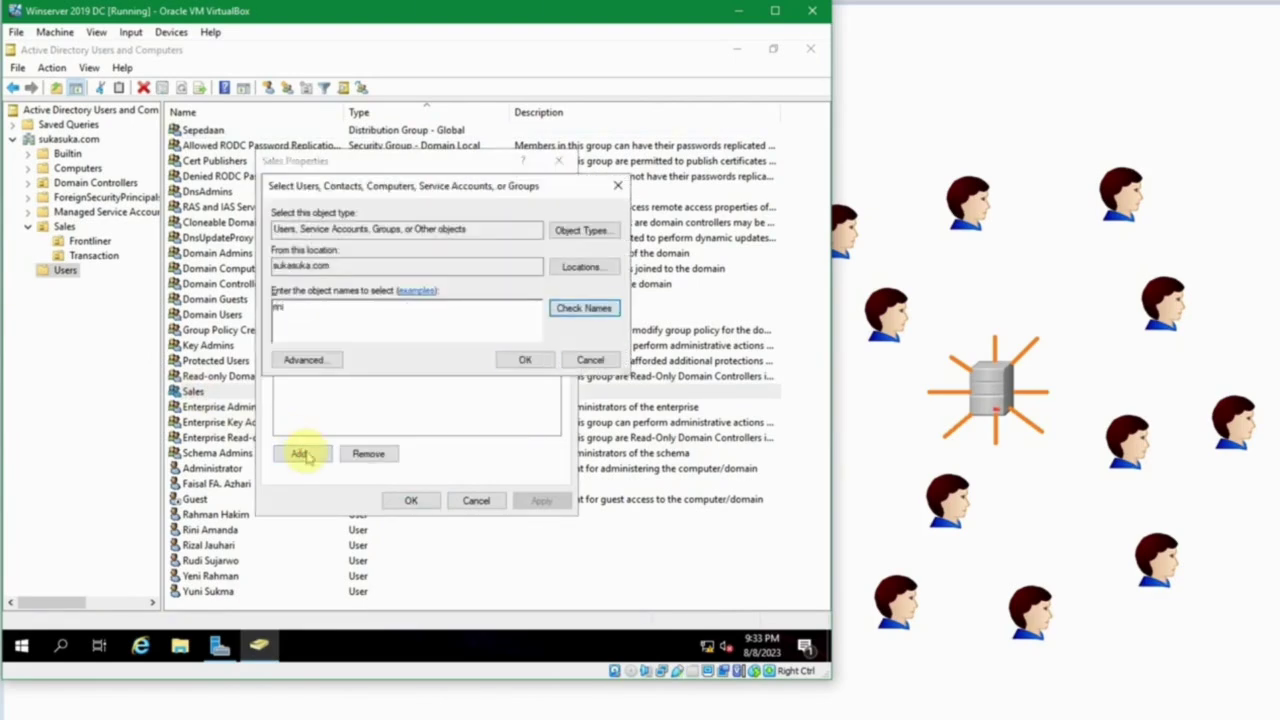
left_click(499, 360)
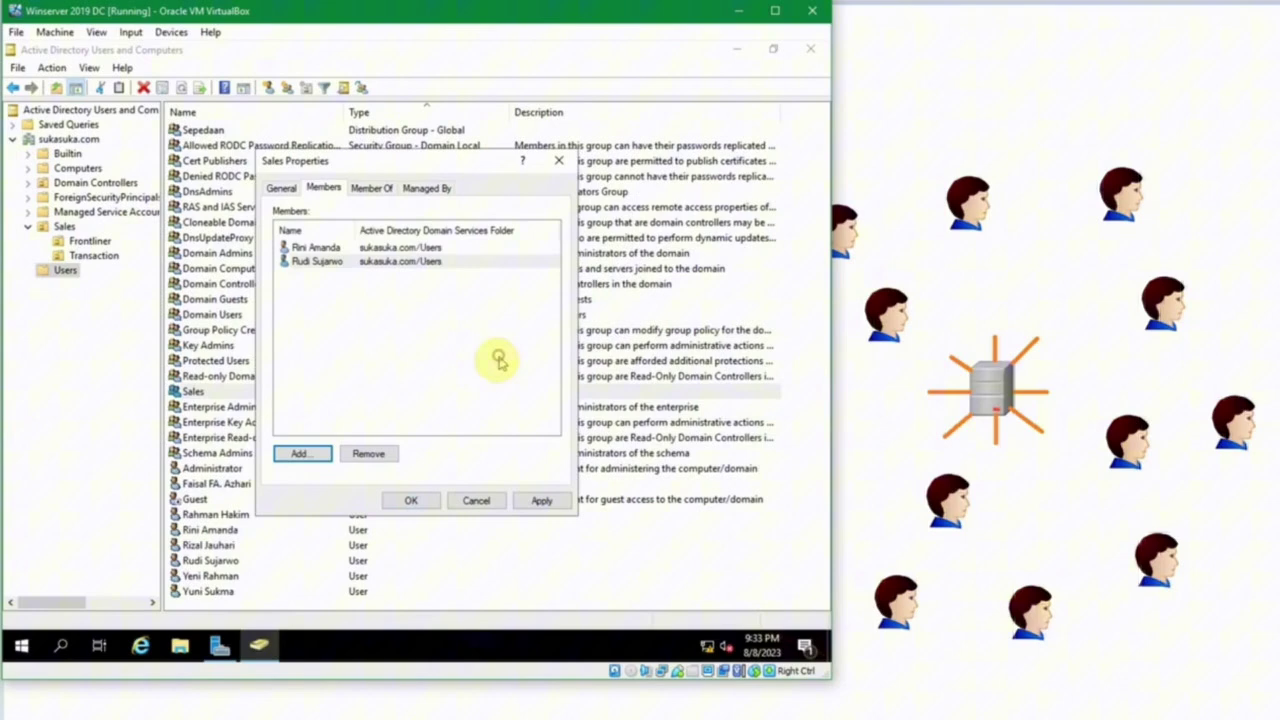
left_click(410, 500)
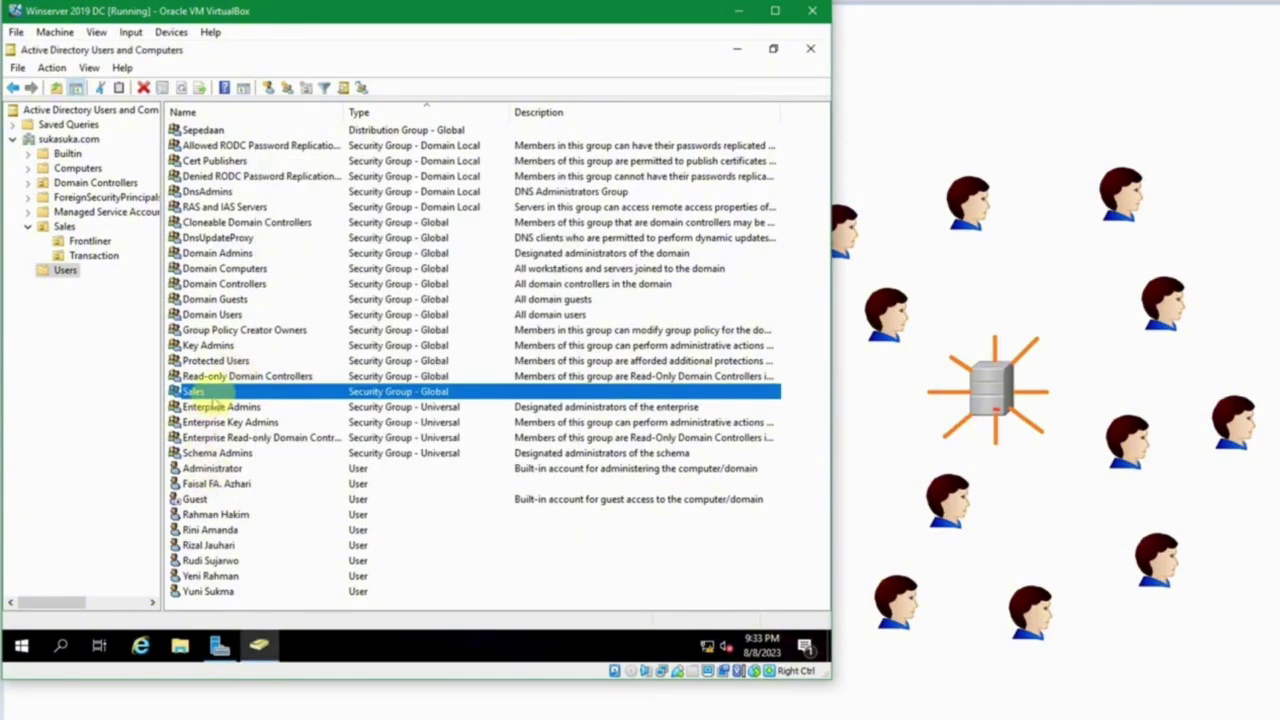
Compare the member lists of the Sepedaan and Sales groups, closing each group's properties without changes.
double_click(200, 130)
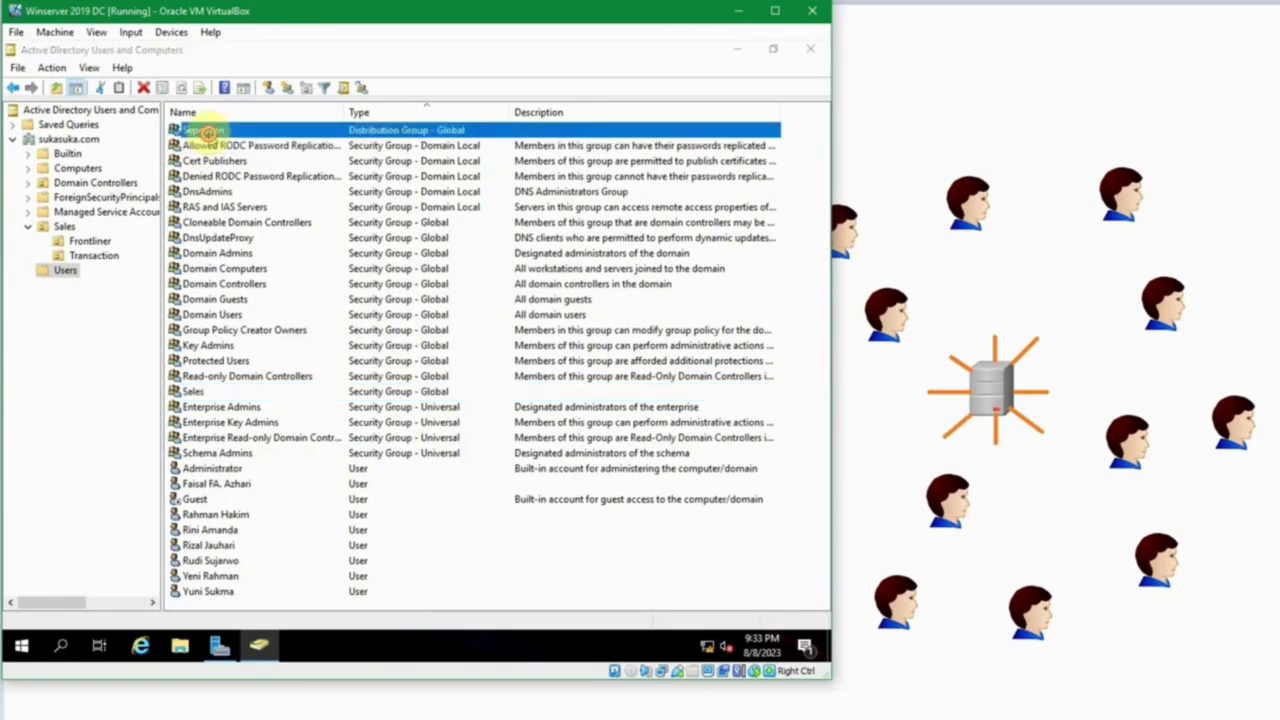
left_click(322, 189)
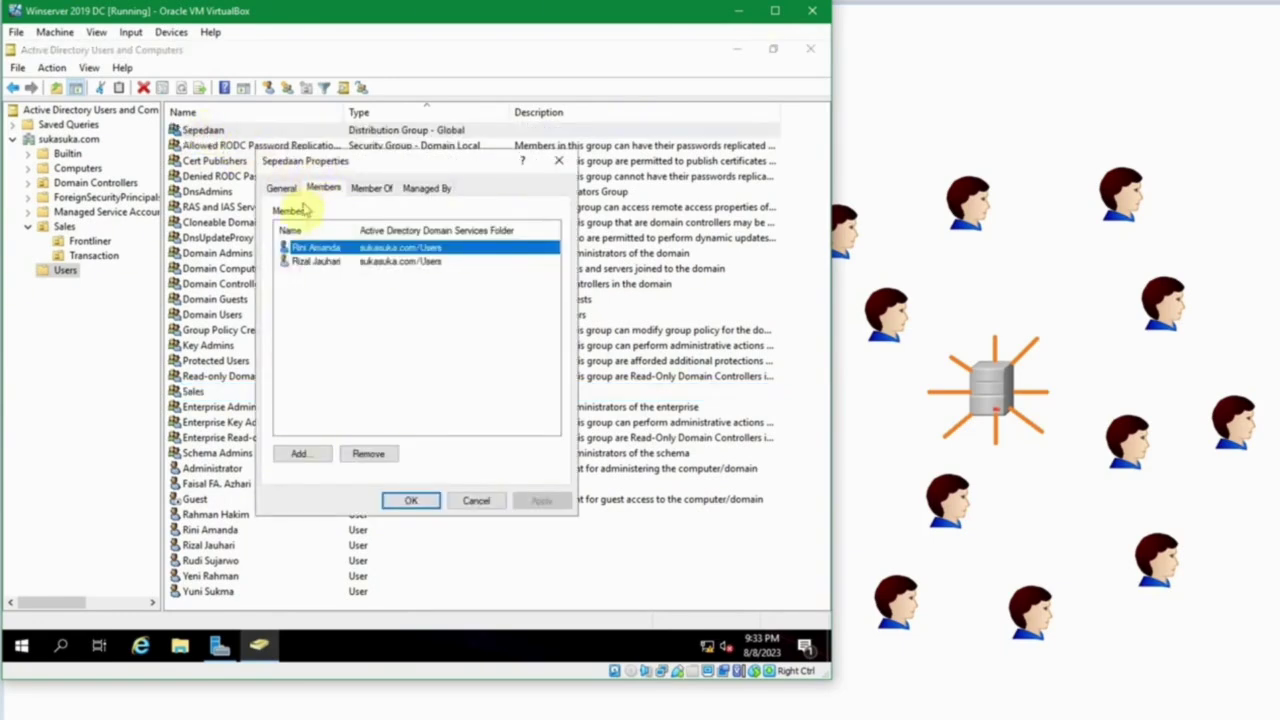
key("Escape")
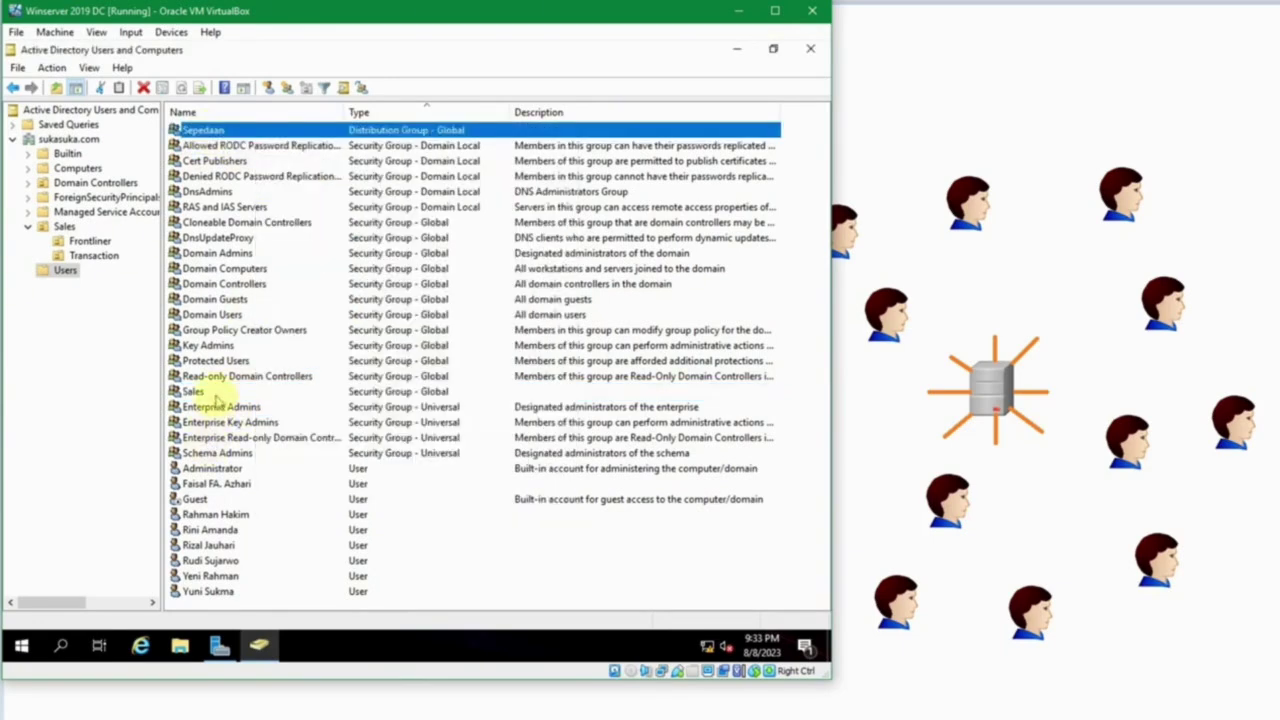
double_click(194, 391)
left_click(323, 189)
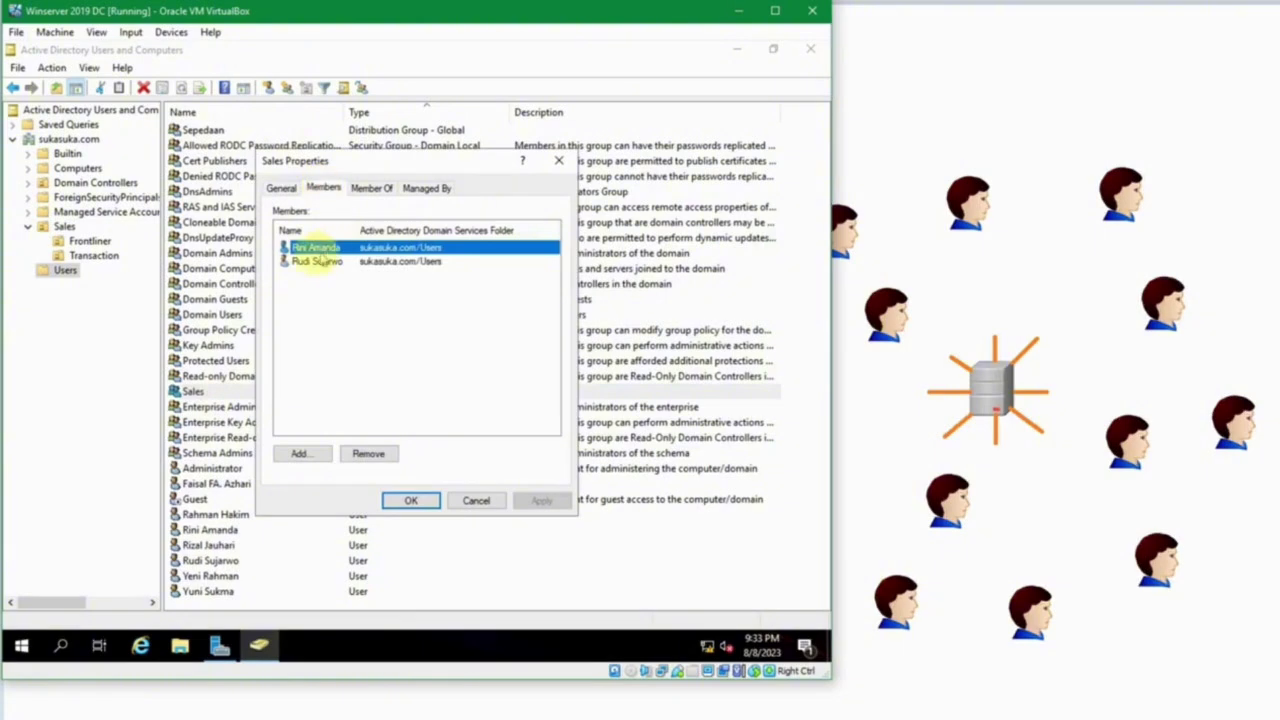
key("Escape")
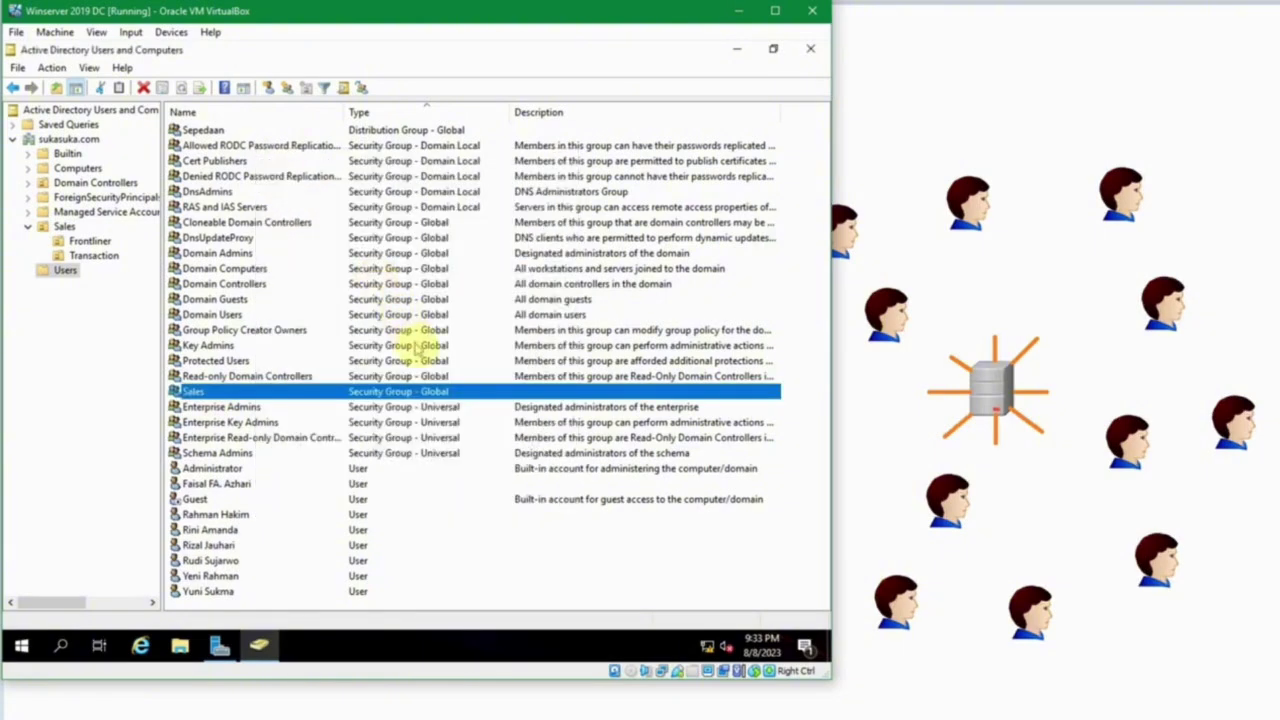
Clear the selection in the Users list and switch to the slide about group types and group scopes.
left_click(507, 537)
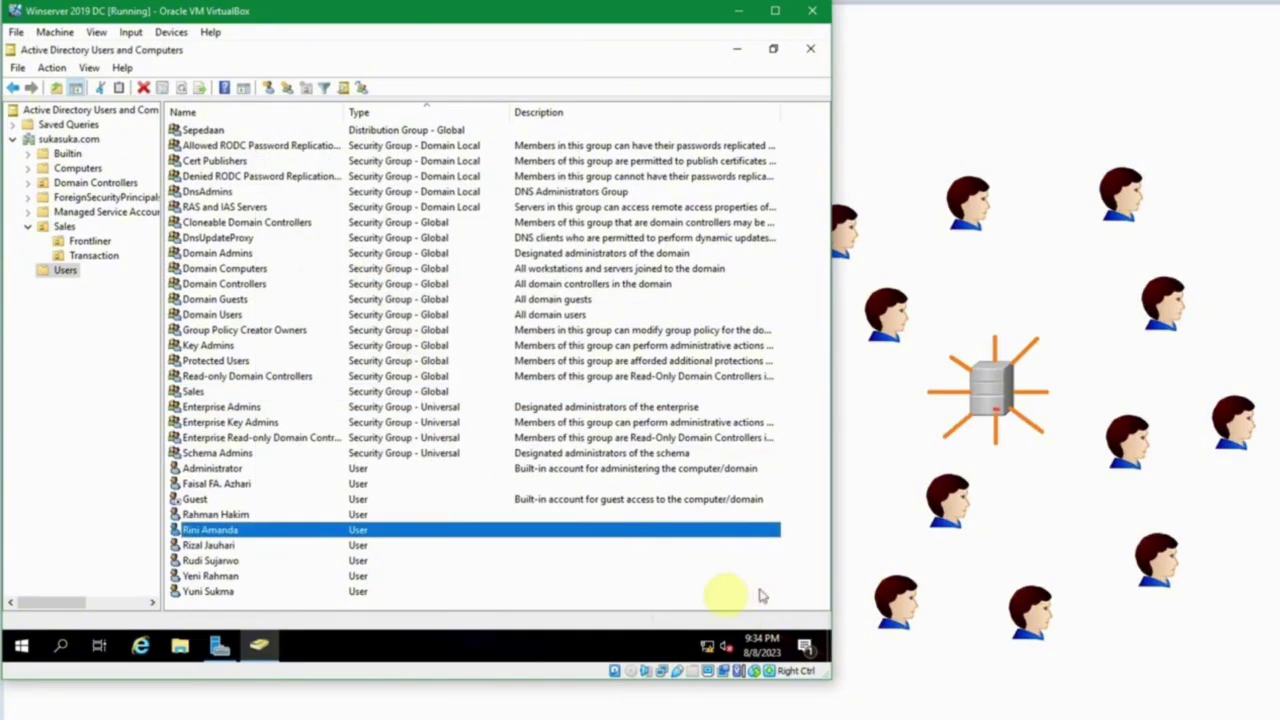
left_click(357, 600)
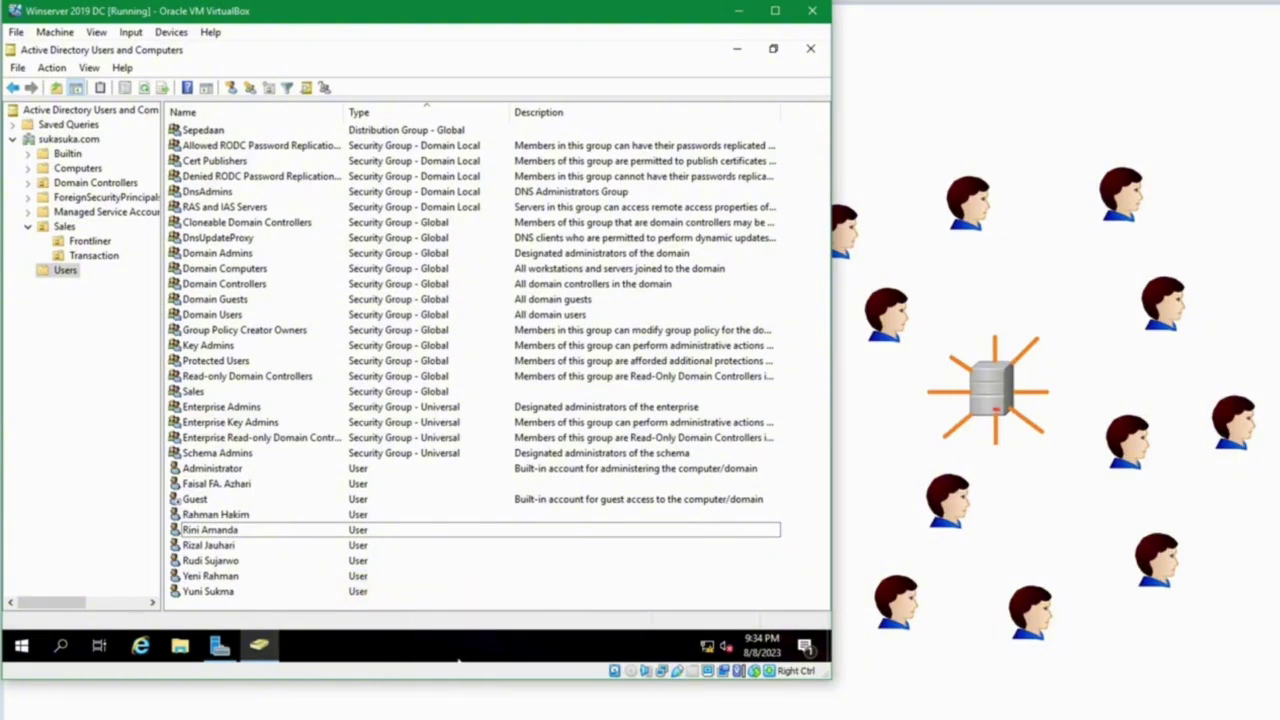
mouse_move(458, 658)
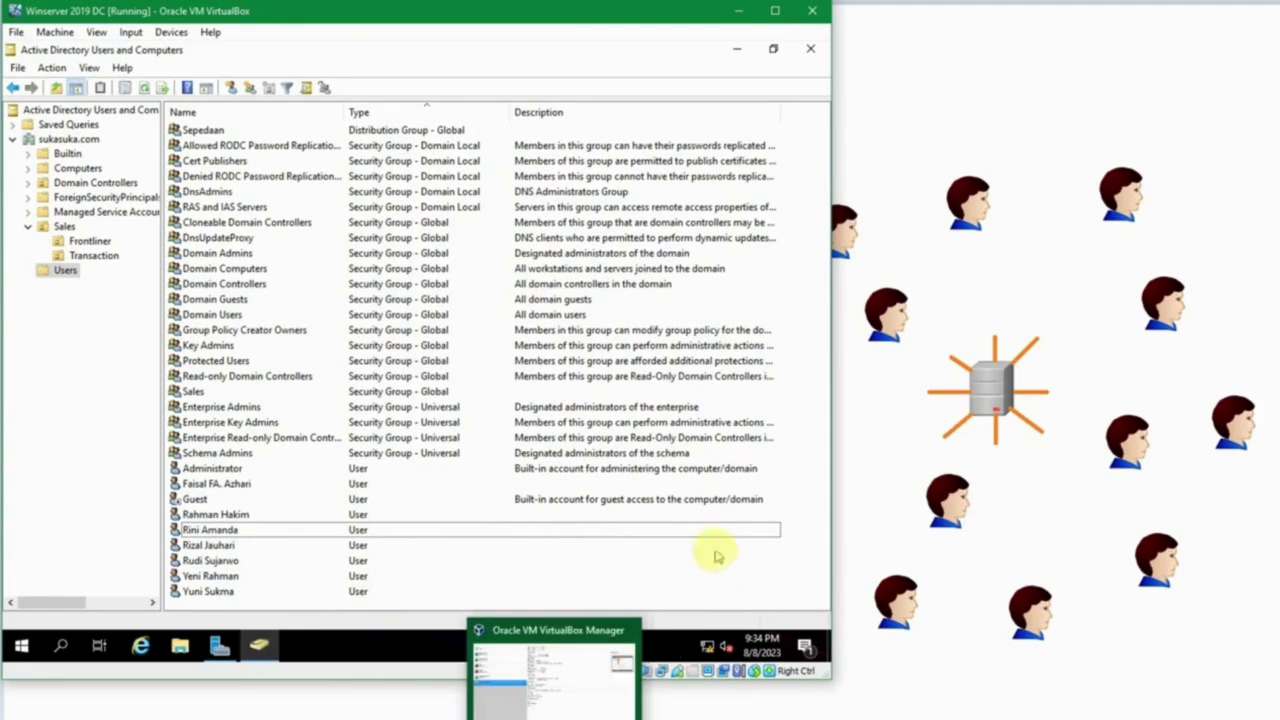
left_click(903, 509)
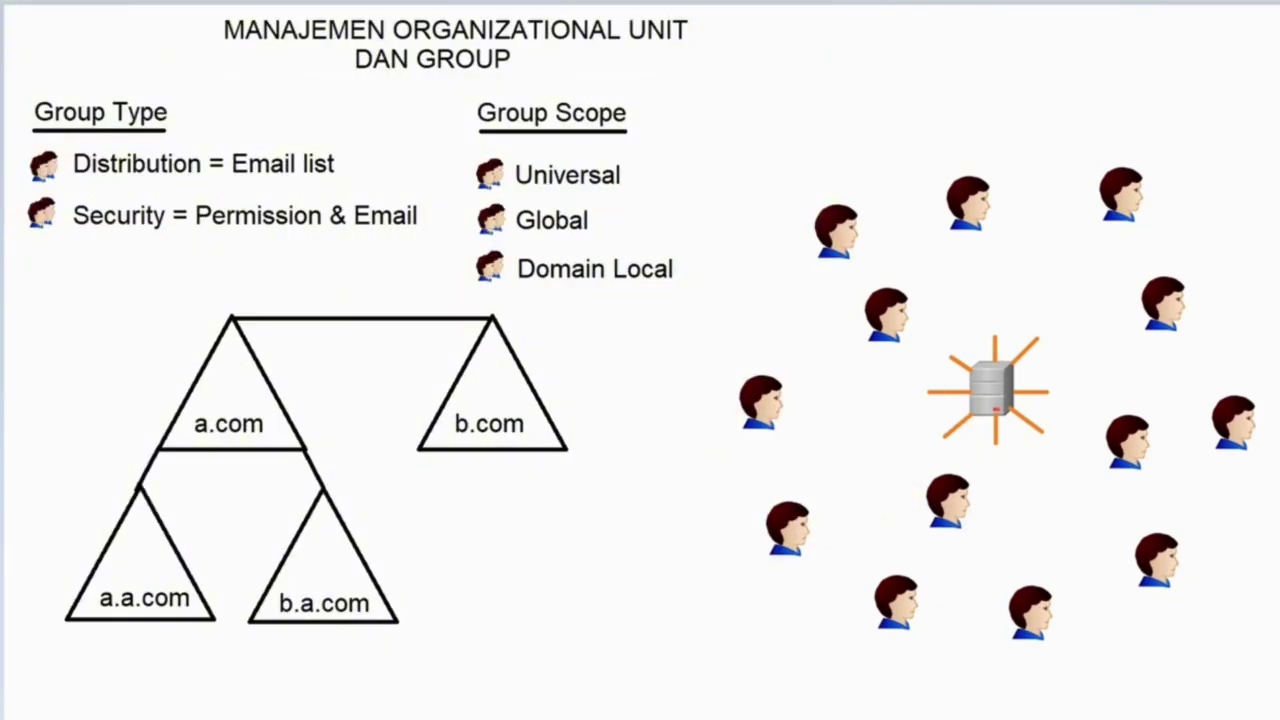